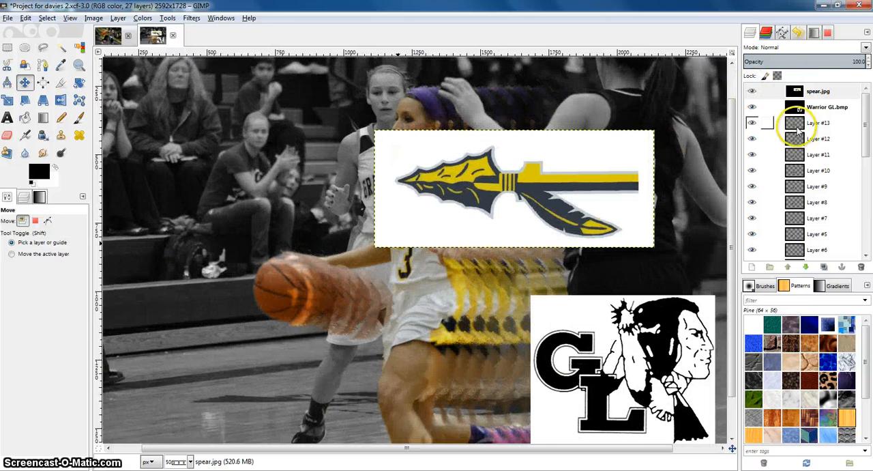
Select Layer #13 and hide the spear.jpg and Warrior GL.bmp logo layers
{"action": "left_click", "coordinate": [798, 129]}
{"action": "left_click", "coordinate": [752, 107]}
{"action": "left_click", "coordinate": [752, 91]}
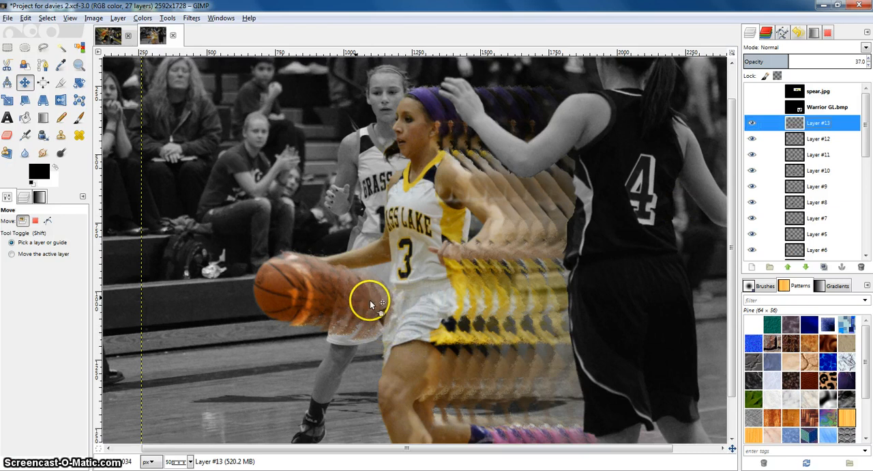
Erase a short stroke on Layer #13 just below the jersey number with the Eraser tool
{"action": "scroll", "coordinate": [369, 299], "scroll_direction": "up", "scroll_amount": 1}
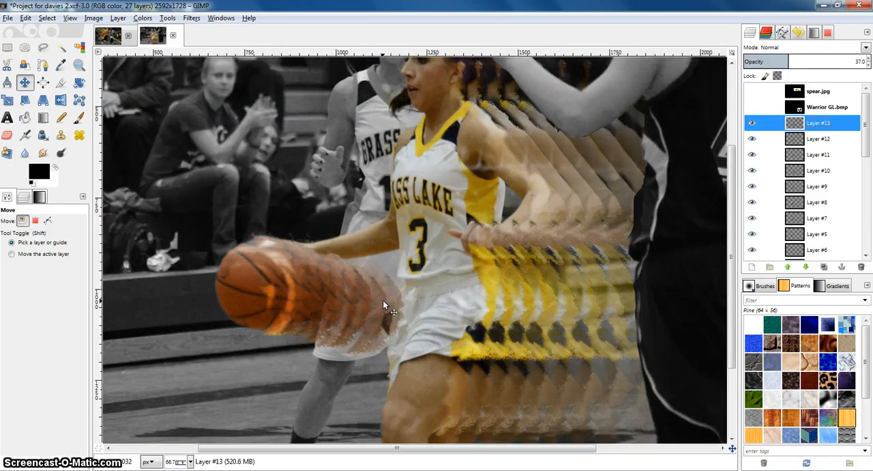
{"action": "scroll", "coordinate": [390, 308], "scroll_direction": "up", "scroll_amount": 2}
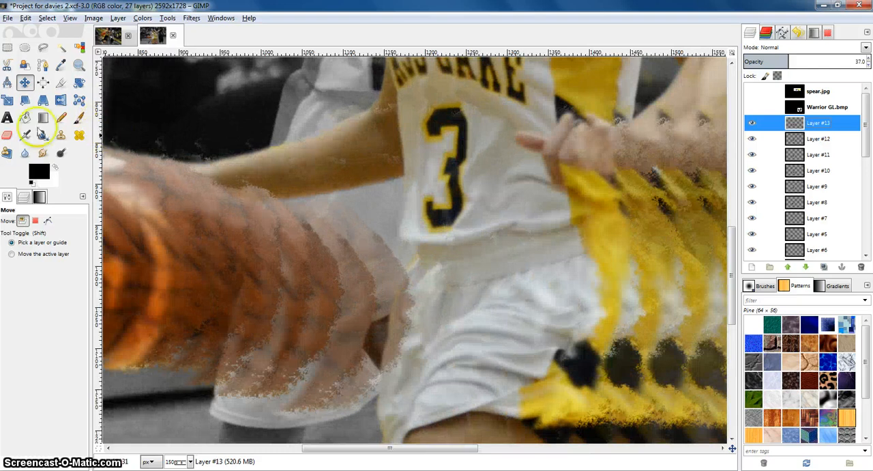
{"action": "left_click", "coordinate": [6, 135]}
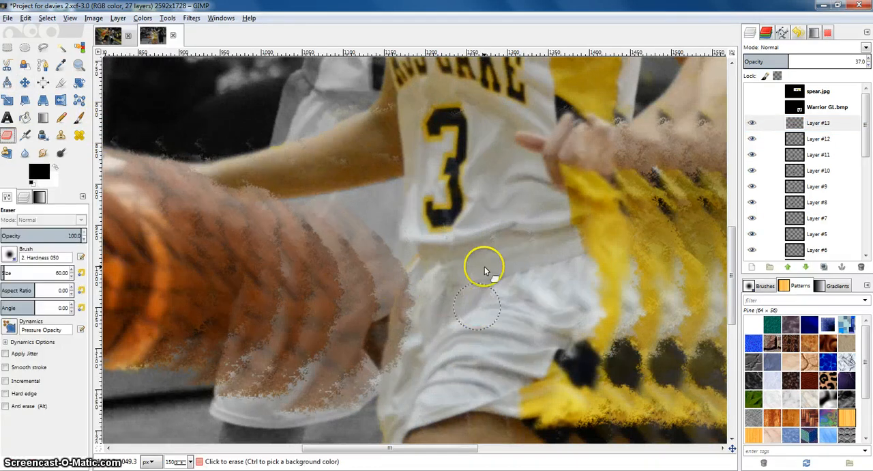
{"action": "left_click", "coordinate": [760, 122]}
{"action": "left_click_drag", "start_coordinate": [402, 267], "coordinate": [415, 296]}
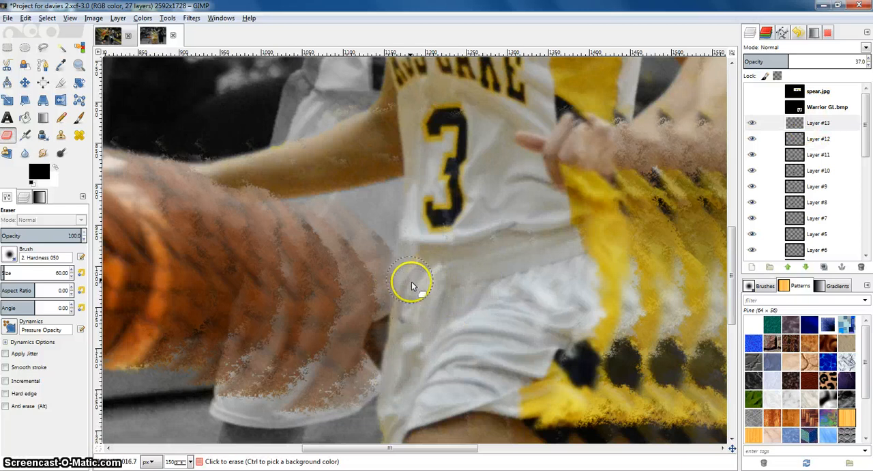
Merge Layer #13 down into the layer beneath it
{"action": "scroll", "coordinate": [503, 287], "scroll_direction": "down", "scroll_amount": 1, "text": "ctrl"}
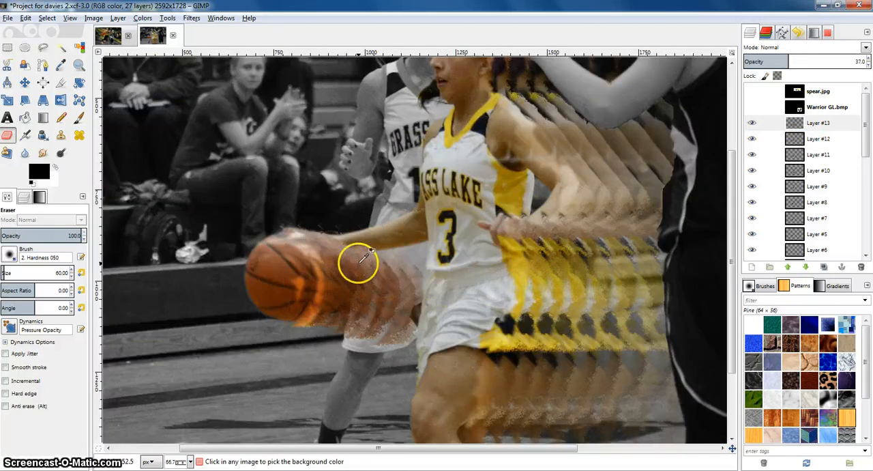
{"action": "scroll", "coordinate": [359, 263], "scroll_direction": "down", "scroll_amount": 1}
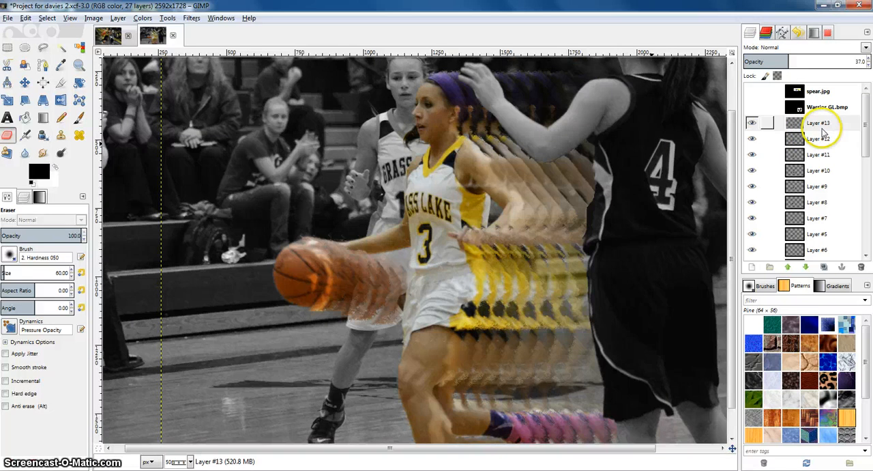
{"action": "left_click", "coordinate": [821, 171]}
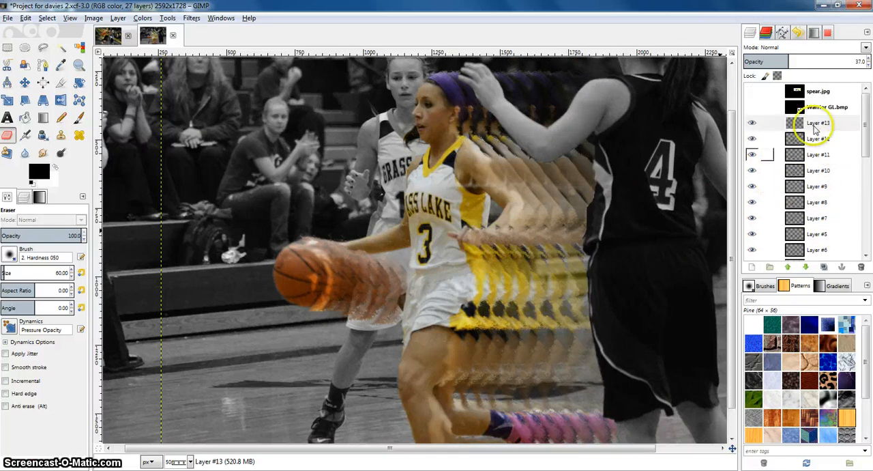
{"action": "right_click", "coordinate": [819, 124]}
{"action": "left_click", "coordinate": [775, 201]}
{"action": "right_click", "coordinate": [808, 125]}
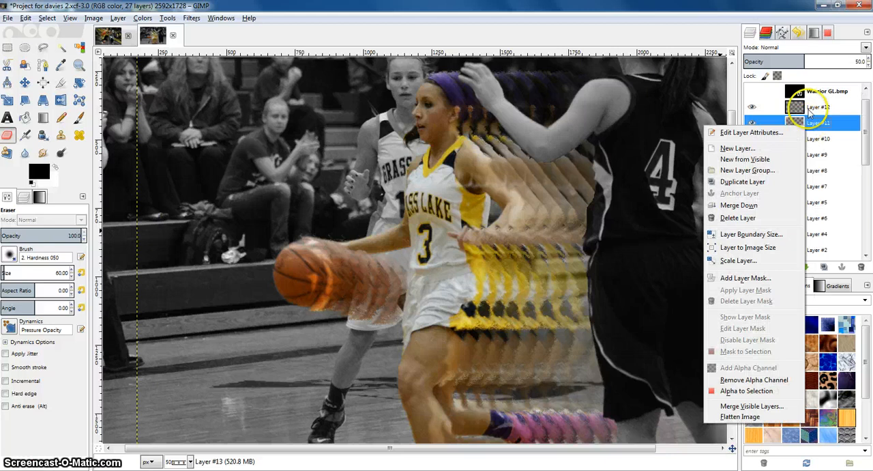
{"action": "left_click", "coordinate": [810, 108]}
{"action": "right_click", "coordinate": [807, 107]}
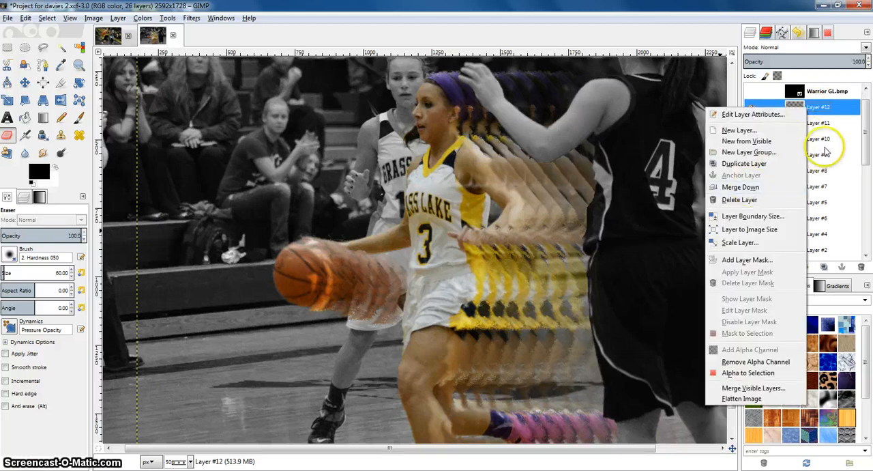
{"action": "left_click", "coordinate": [810, 109]}
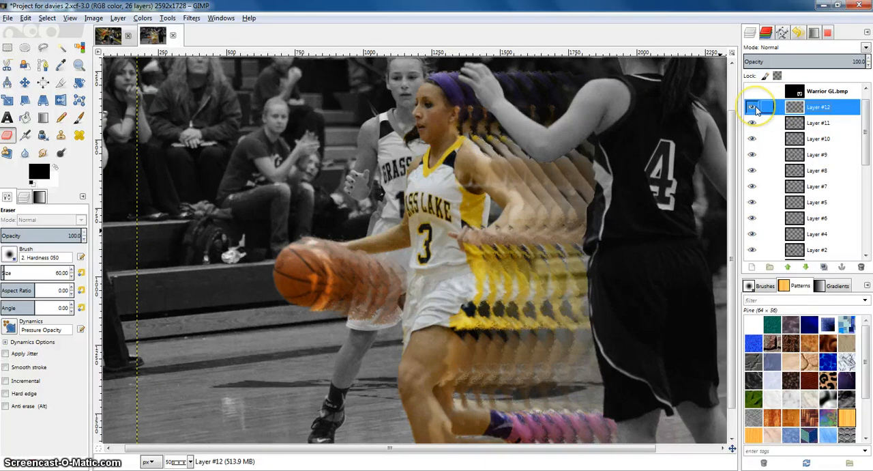
Merge the next numbered trail layers down one after another
{"action": "right_click", "coordinate": [790, 112]}
{"action": "left_click", "coordinate": [793, 106]}
{"action": "right_click", "coordinate": [793, 103]}
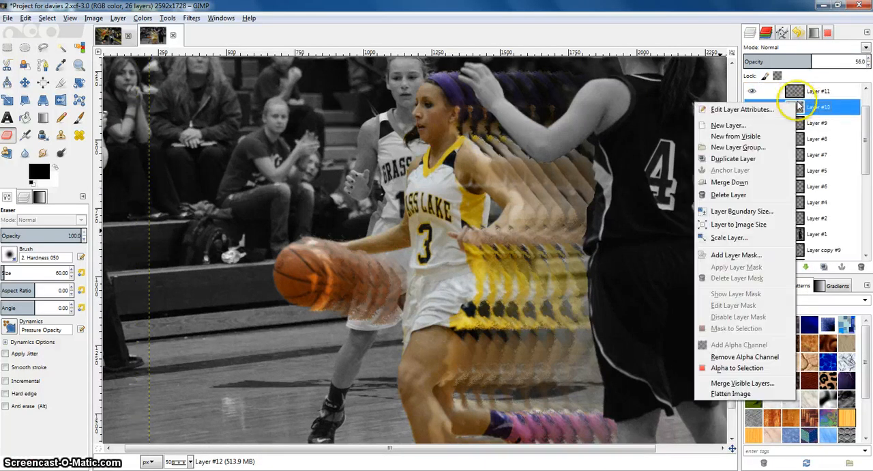
{"action": "left_click", "coordinate": [729, 189]}
{"action": "right_click", "coordinate": [793, 99]}
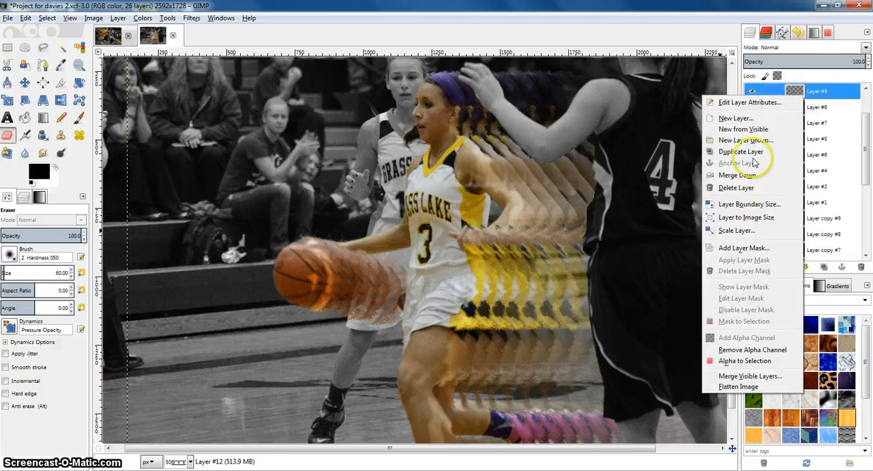
{"action": "left_click", "coordinate": [751, 172]}
{"action": "right_click", "coordinate": [794, 100]}
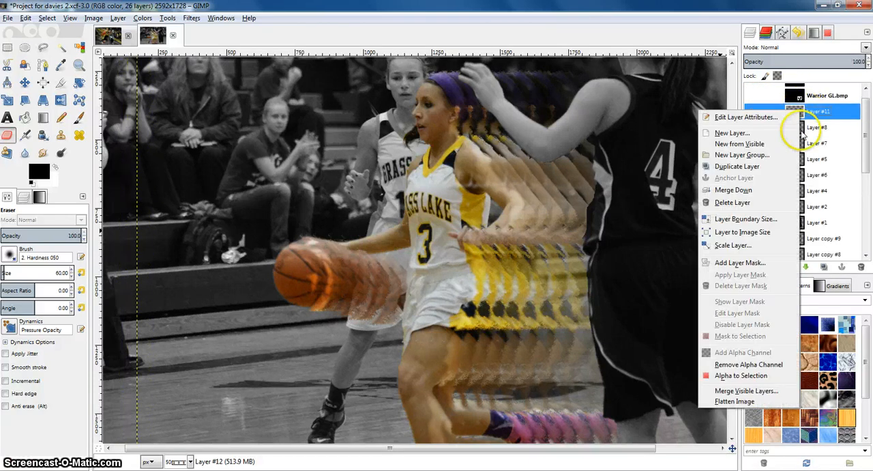
{"action": "left_click", "coordinate": [809, 189]}
Keep merging the remaining numbered layers down until they sit above Layer #2
{"action": "right_click", "coordinate": [807, 104]}
{"action": "left_click", "coordinate": [748, 180]}
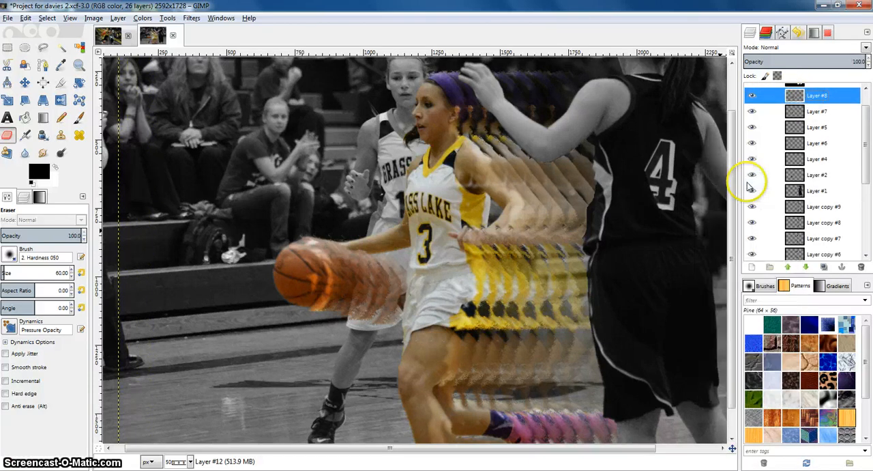
{"action": "right_click", "coordinate": [802, 128]}
{"action": "left_click", "coordinate": [771, 195]}
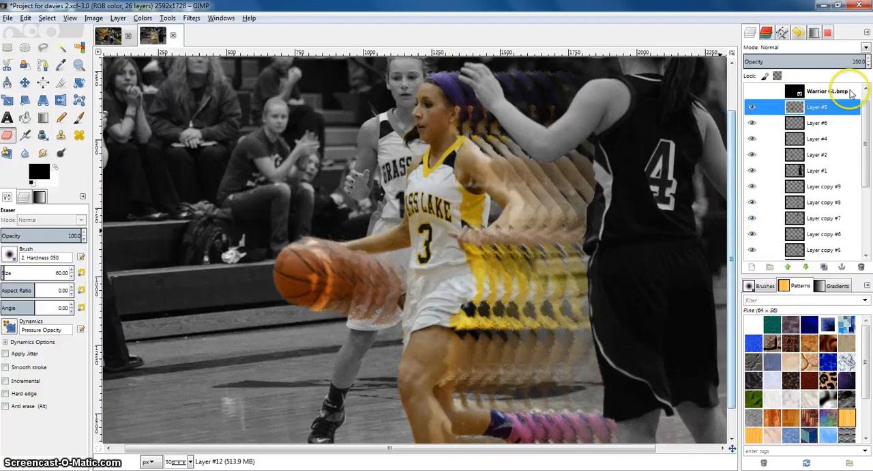
{"action": "right_click", "coordinate": [805, 109]}
{"action": "left_click", "coordinate": [738, 189]}
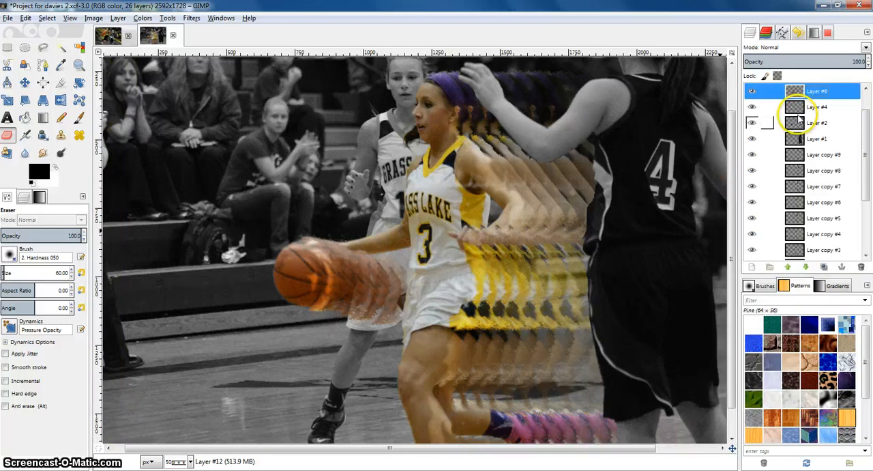
{"action": "right_click", "coordinate": [796, 111]}
{"action": "left_click", "coordinate": [745, 191]}
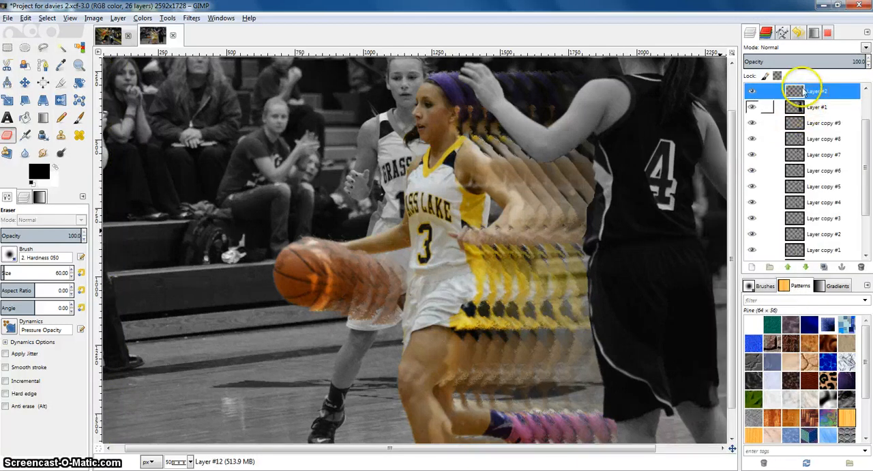
Select Layer #6 and hide it
{"action": "scroll", "coordinate": [794, 104], "scroll_direction": "up", "scroll_amount": 2}
{"action": "left_click", "coordinate": [793, 126]}
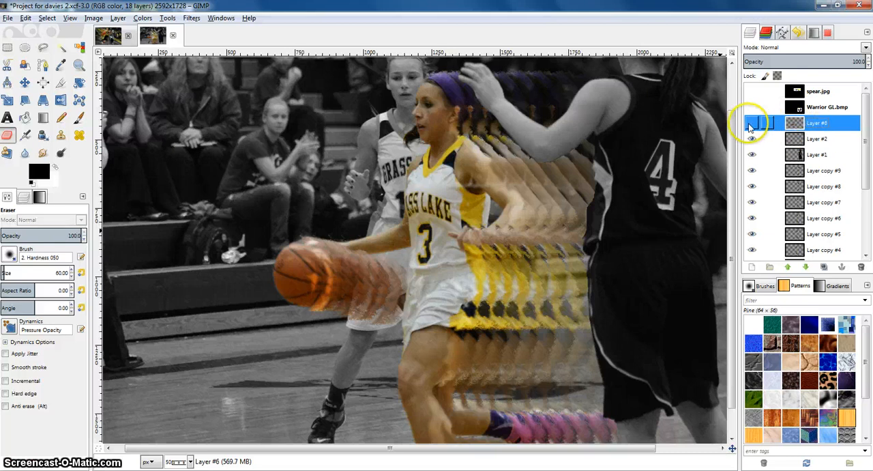
{"action": "left_click", "coordinate": [751, 125]}
{"action": "left_click", "coordinate": [751, 125]}
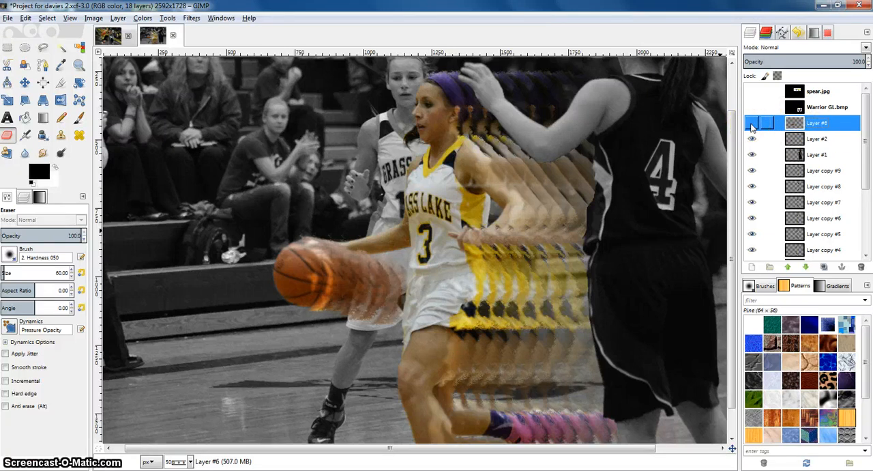
{"action": "left_click", "coordinate": [751, 124]}
Select Layer #2 and erase its trail over the basketball with a vertical eraser stroke
{"action": "scroll", "coordinate": [346, 278], "scroll_direction": "up", "scroll_amount": 3}
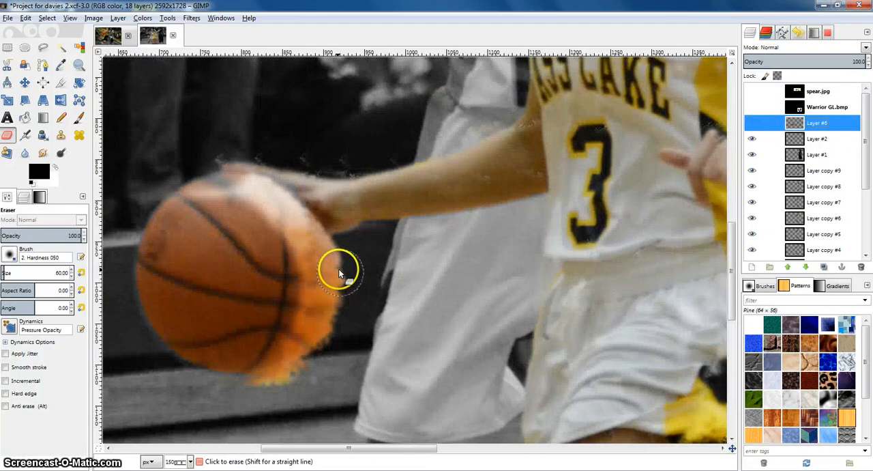
{"action": "left_click", "coordinate": [303, 233]}
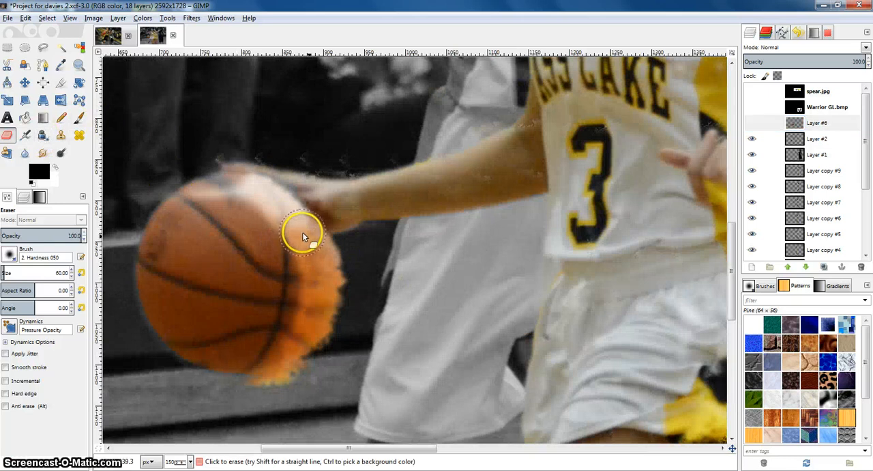
{"action": "left_click", "coordinate": [817, 138]}
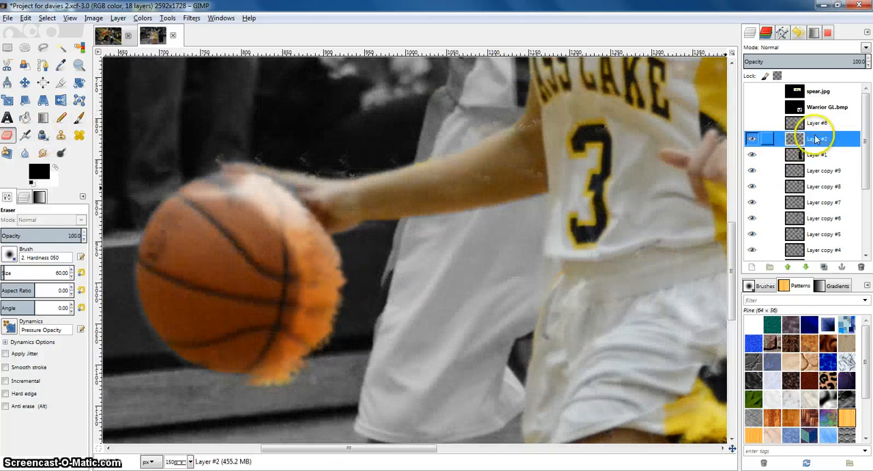
{"action": "left_click_drag", "start_coordinate": [318, 225], "coordinate": [318, 292]}
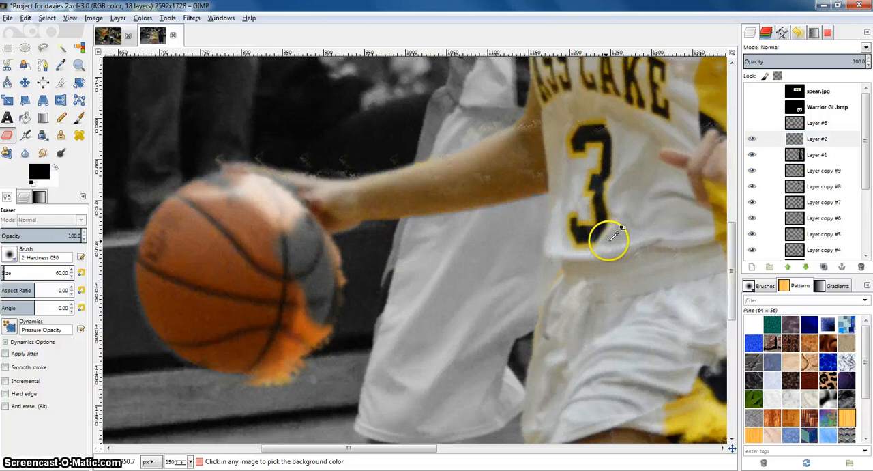
Show Layer #6 again and merge it down onto Layer #2
{"action": "left_click", "coordinate": [752, 123]}
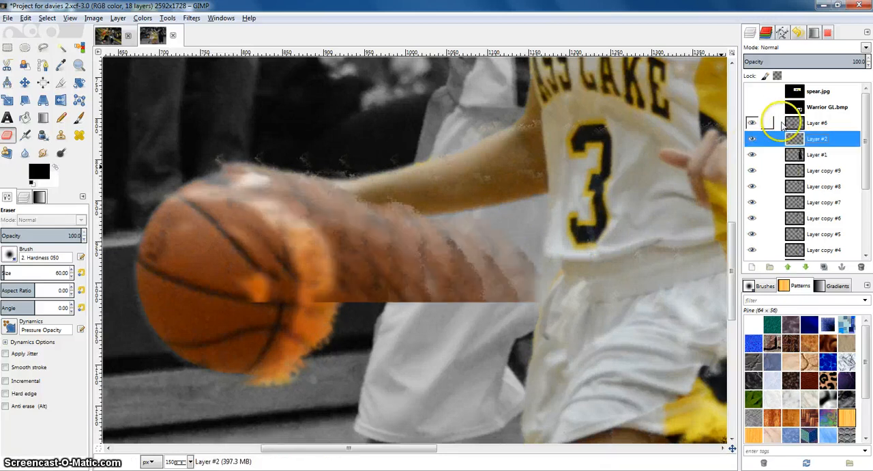
{"action": "right_click", "coordinate": [812, 124]}
{"action": "left_click", "coordinate": [737, 203]}
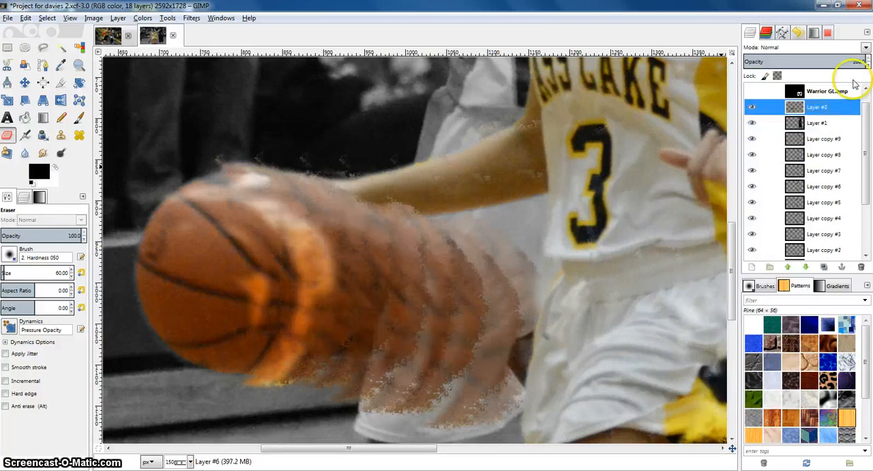
Select Layer #1 and toggle its visibility off and on to compare the whole image
{"action": "left_click", "coordinate": [810, 125]}
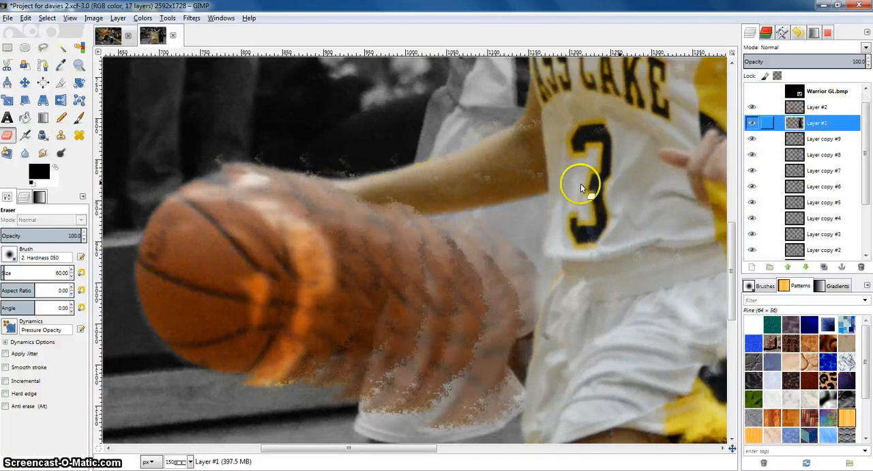
{"action": "scroll", "coordinate": [553, 181], "scroll_direction": "down", "scroll_amount": 3}
{"action": "scroll", "coordinate": [607, 167], "scroll_direction": "down", "scroll_amount": 1}
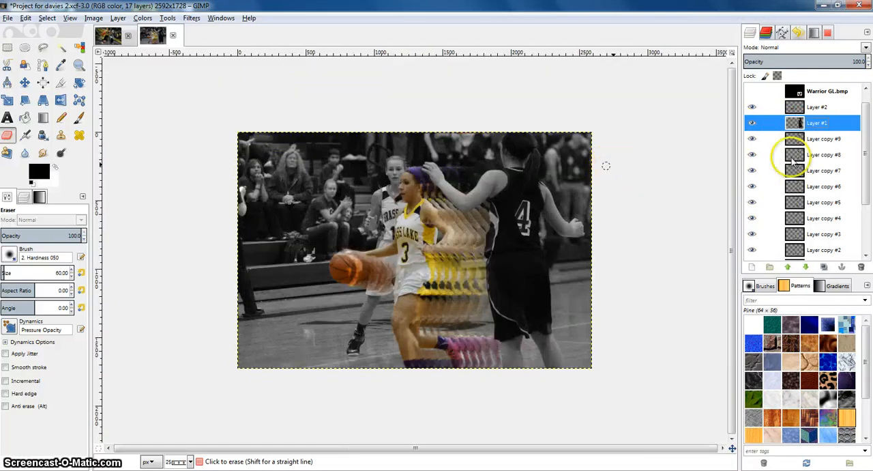
{"action": "left_click", "coordinate": [753, 126]}
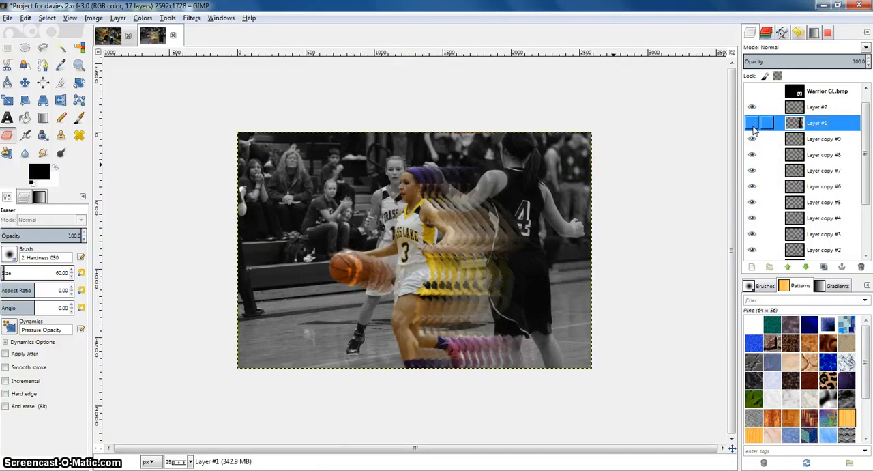
{"action": "left_click", "coordinate": [753, 128]}
{"action": "scroll", "coordinate": [411, 249], "scroll_direction": "up", "scroll_amount": 2}
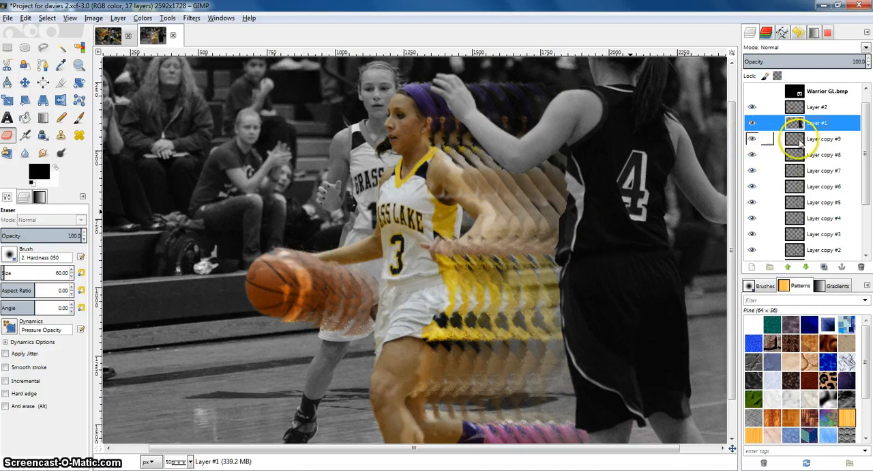
Merge Layer copy #9 and the following copy layers down one by one
{"action": "right_click", "coordinate": [799, 138]}
{"action": "left_click", "coordinate": [747, 215]}
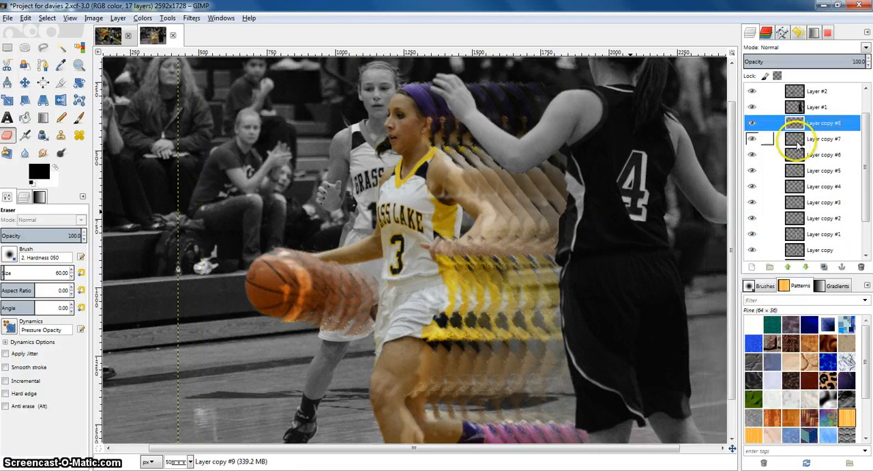
{"action": "right_click", "coordinate": [798, 141]}
{"action": "left_click", "coordinate": [747, 211]}
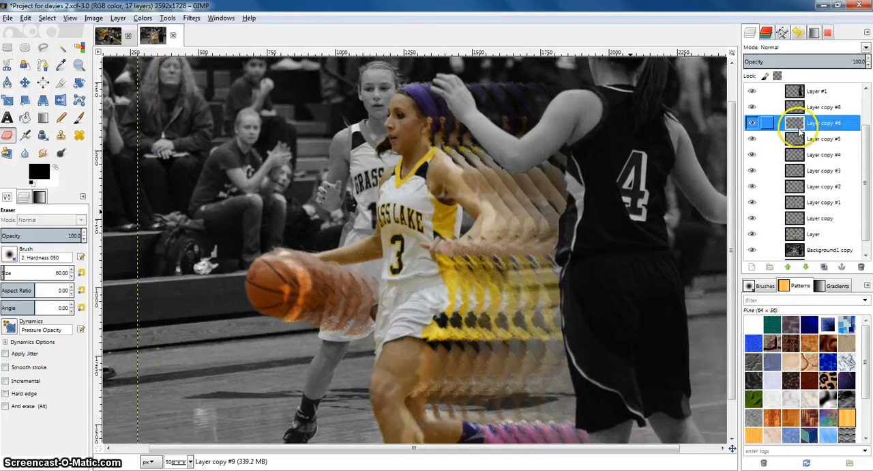
{"action": "right_click", "coordinate": [799, 130]}
{"action": "left_click", "coordinate": [751, 208]}
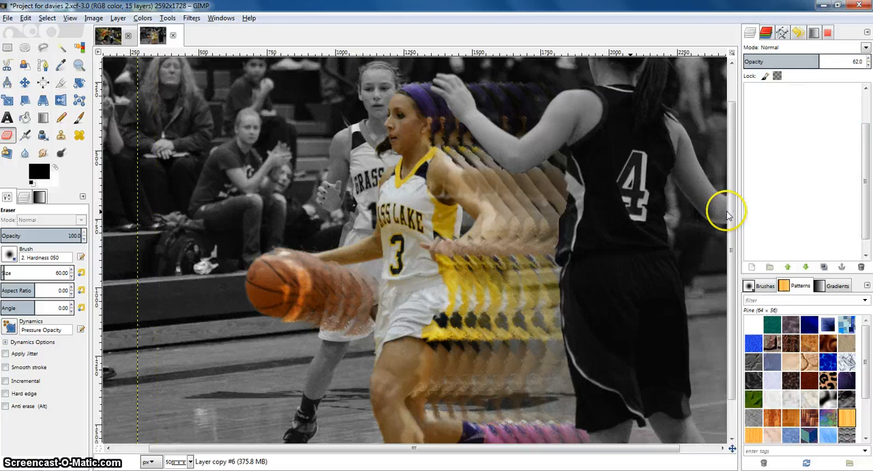
Merge the remaining copy layers, from Layer copy #8 down to Layer copy #2, down one by one
{"action": "right_click", "coordinate": [791, 110]}
{"action": "left_click", "coordinate": [738, 194]}
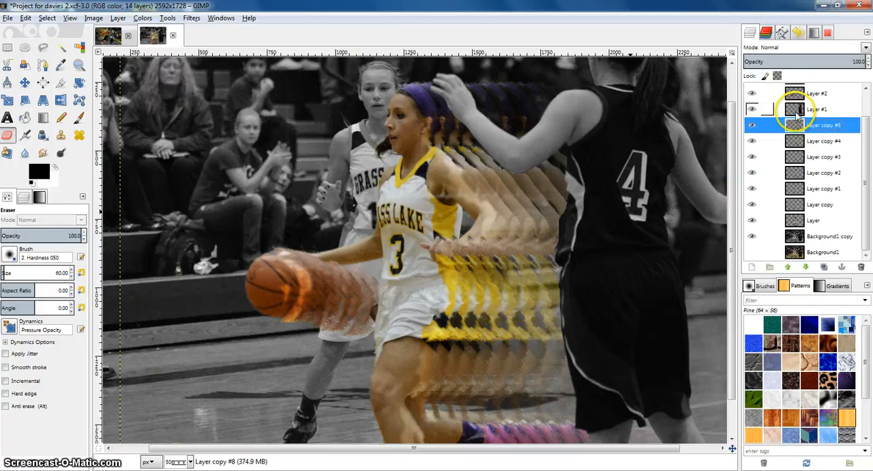
{"action": "right_click", "coordinate": [794, 110]}
{"action": "left_click", "coordinate": [818, 130]}
{"action": "right_click", "coordinate": [817, 128]}
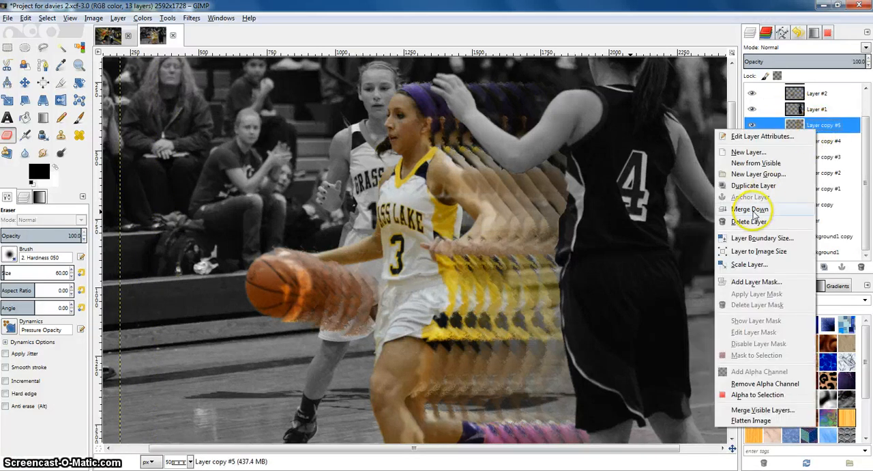
{"action": "left_click", "coordinate": [753, 212]}
{"action": "right_click", "coordinate": [798, 142]}
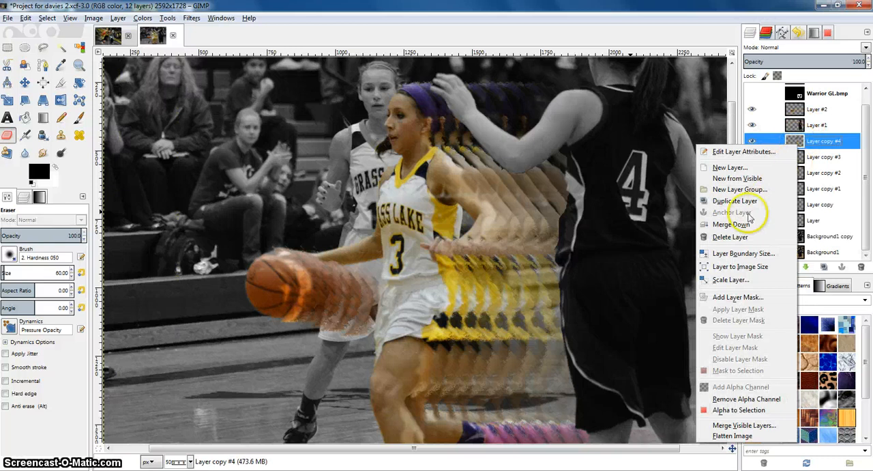
{"action": "left_click", "coordinate": [737, 224]}
{"action": "right_click", "coordinate": [792, 154]}
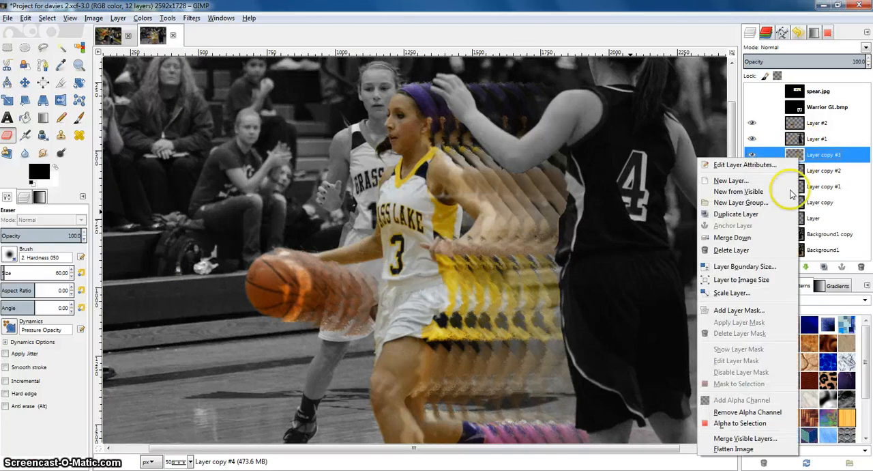
{"action": "left_click", "coordinate": [747, 237]}
{"action": "right_click", "coordinate": [794, 154]}
{"action": "left_click", "coordinate": [740, 231]}
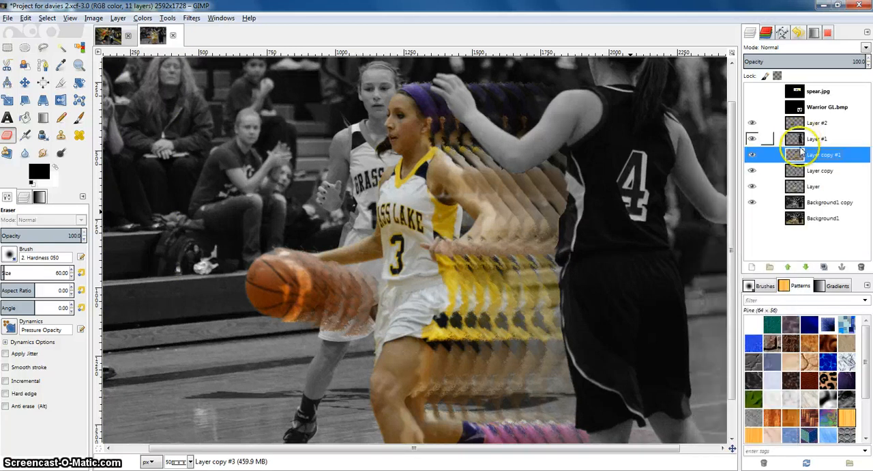
{"action": "right_click", "coordinate": [798, 154]}
{"action": "left_click", "coordinate": [791, 228]}
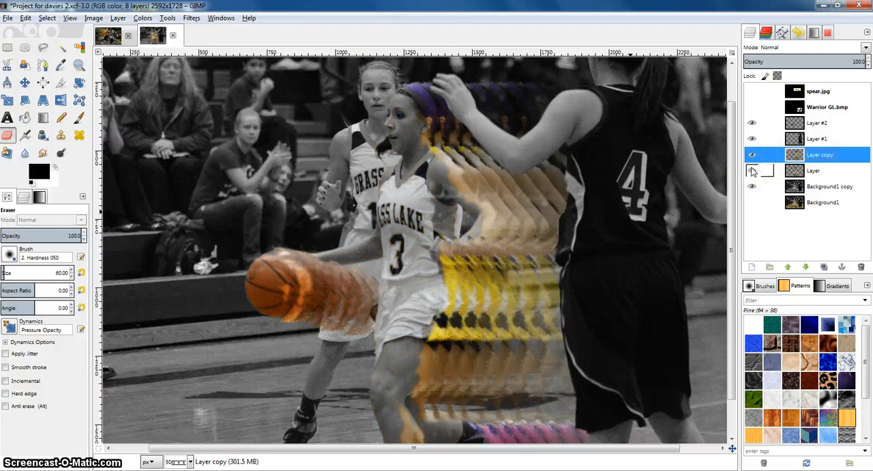
Show Layer, duplicate it, and merge Layer copy down onto the new duplicate
{"action": "left_click", "coordinate": [752, 170]}
{"action": "right_click", "coordinate": [790, 170]}
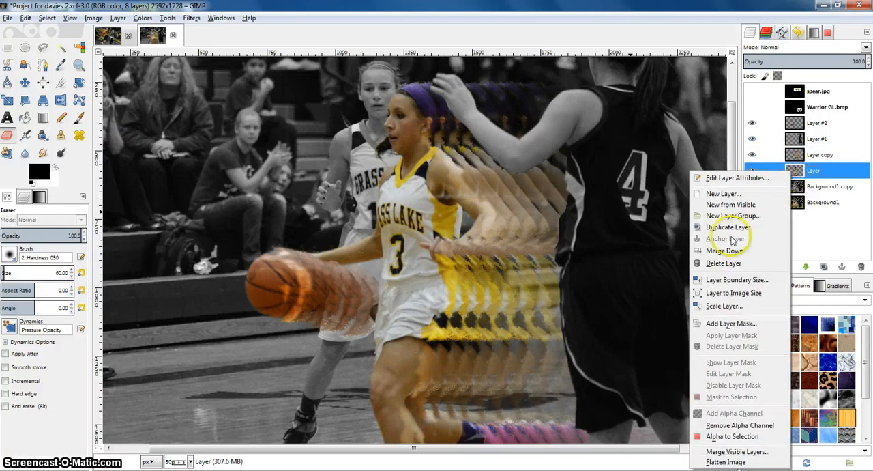
{"action": "left_click", "coordinate": [729, 228]}
{"action": "right_click", "coordinate": [791, 155]}
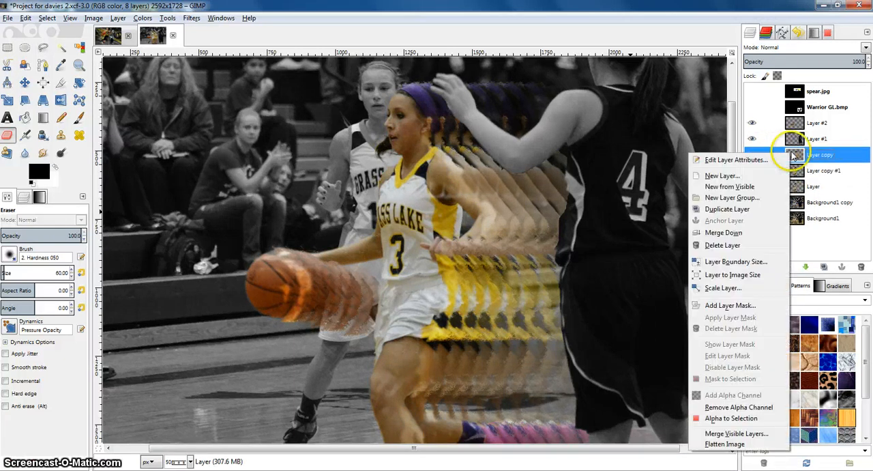
{"action": "left_click", "coordinate": [736, 233]}
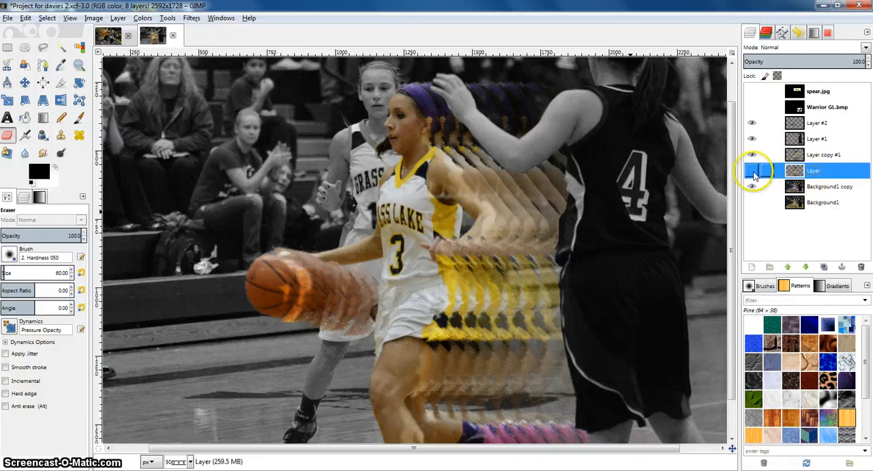
Toggle the visibility of the trail layers on and off to compare them against the background
{"action": "left_click", "coordinate": [752, 156]}
{"action": "left_click", "coordinate": [752, 171]}
{"action": "left_click", "coordinate": [752, 171]}
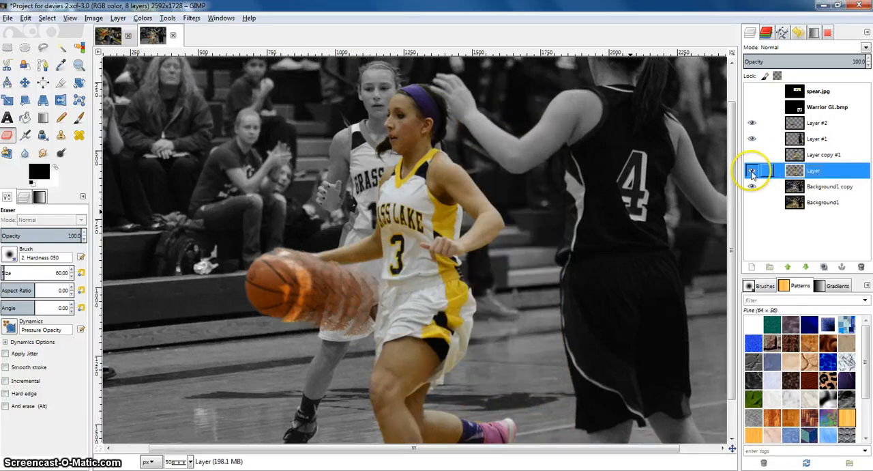
{"action": "left_click", "coordinate": [752, 156]}
{"action": "left_click", "coordinate": [752, 124]}
{"action": "left_click", "coordinate": [752, 139]}
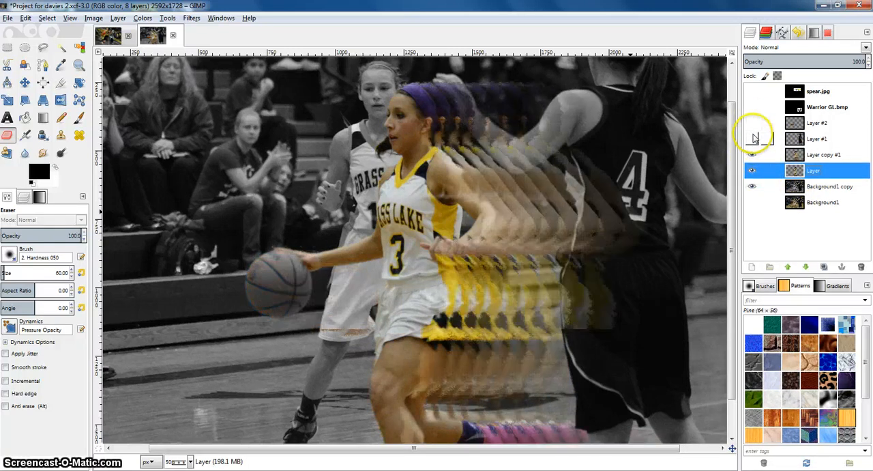
{"action": "left_click", "coordinate": [752, 158]}
{"action": "left_click", "coordinate": [752, 171]}
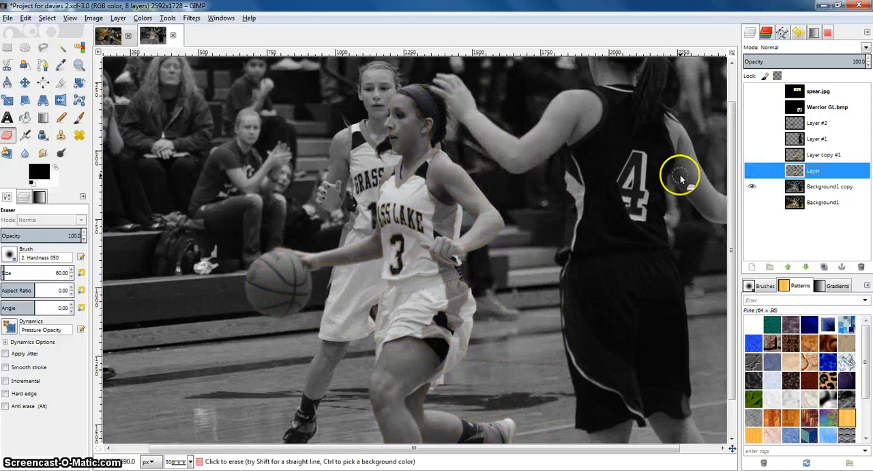
{"action": "scroll", "coordinate": [612, 166], "scroll_direction": "down", "scroll_amount": 2}
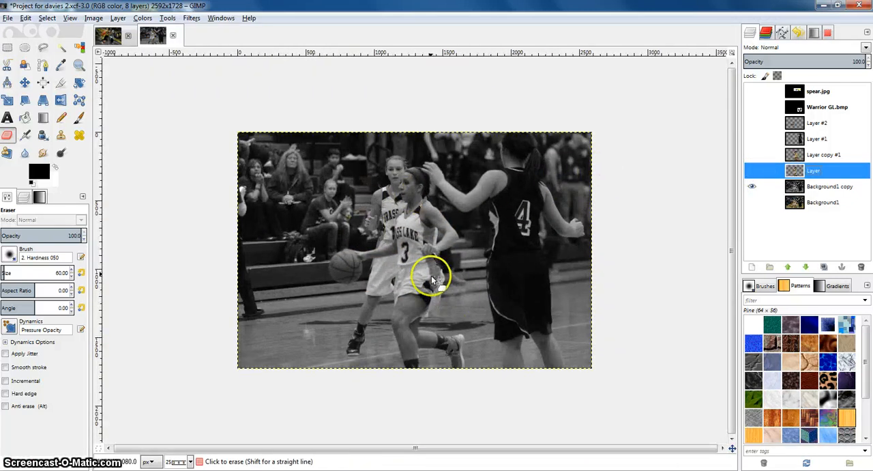
{"action": "scroll", "coordinate": [429, 272], "scroll_direction": "up", "scroll_amount": 1}
Show all layers and add an alpha channel to the spear.jpg and Warrior GL.bmp layers
{"action": "left_click_drag", "start_coordinate": [752, 169], "coordinate": [756, 90]}
{"action": "left_click", "coordinate": [800, 89]}
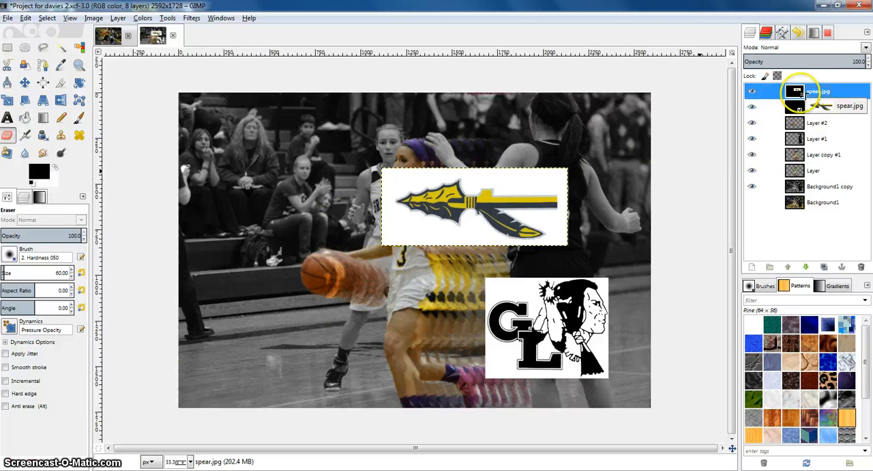
{"action": "right_click", "coordinate": [804, 92]}
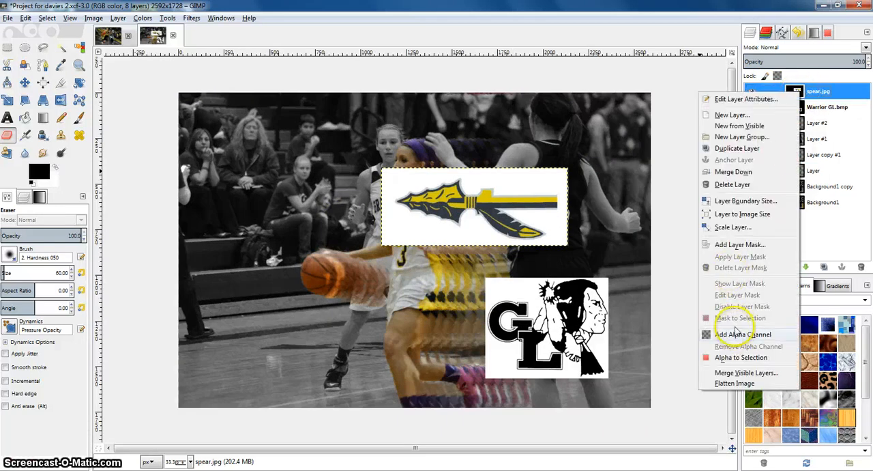
{"action": "left_click", "coordinate": [737, 333]}
{"action": "right_click", "coordinate": [815, 108]}
{"action": "left_click", "coordinate": [737, 334]}
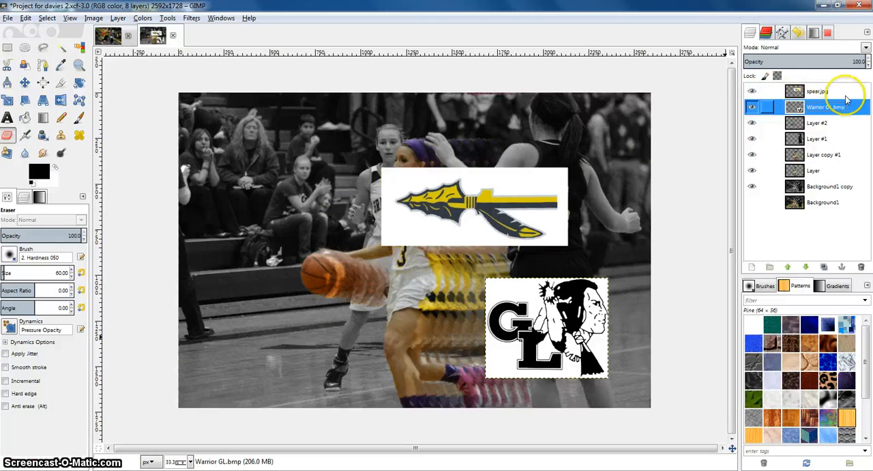
{"action": "left_click", "coordinate": [815, 90]}
Select the white background of the spear.jpg layer by colour and cut it away
{"action": "scroll", "coordinate": [497, 189], "scroll_direction": "up", "scroll_amount": 1}
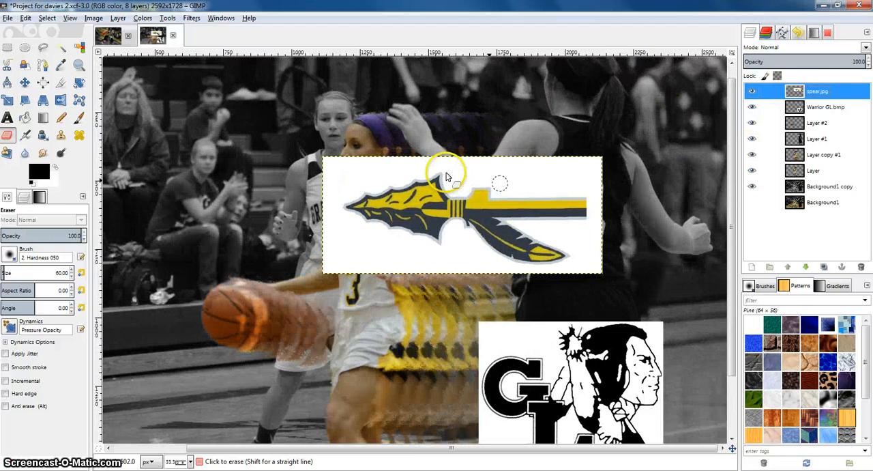
{"action": "left_click", "coordinate": [78, 50]}
{"action": "left_click", "coordinate": [517, 181]}
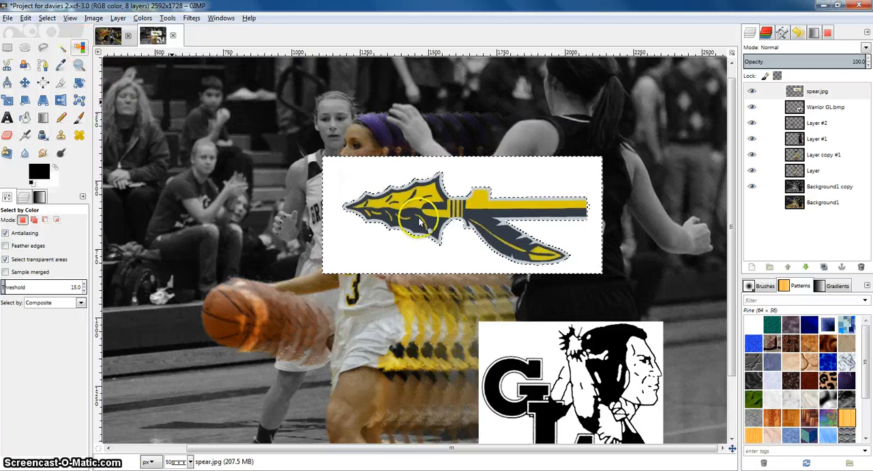
{"action": "left_click", "coordinate": [552, 233]}
{"action": "key", "text": "ctrl+x"}
{"action": "scroll", "coordinate": [551, 234], "scroll_direction": "up", "scroll_amount": 2, "text": "ctrl"}
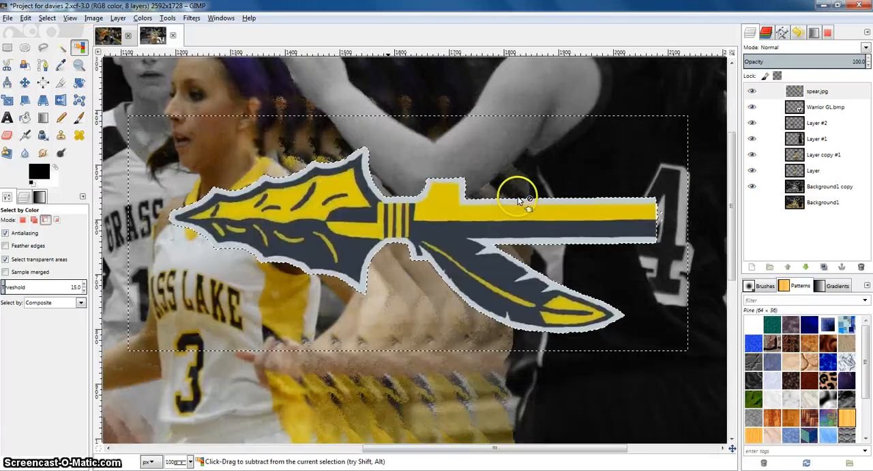
{"action": "scroll", "coordinate": [546, 235], "scroll_direction": "down", "scroll_amount": 2, "text": "ctrl"}
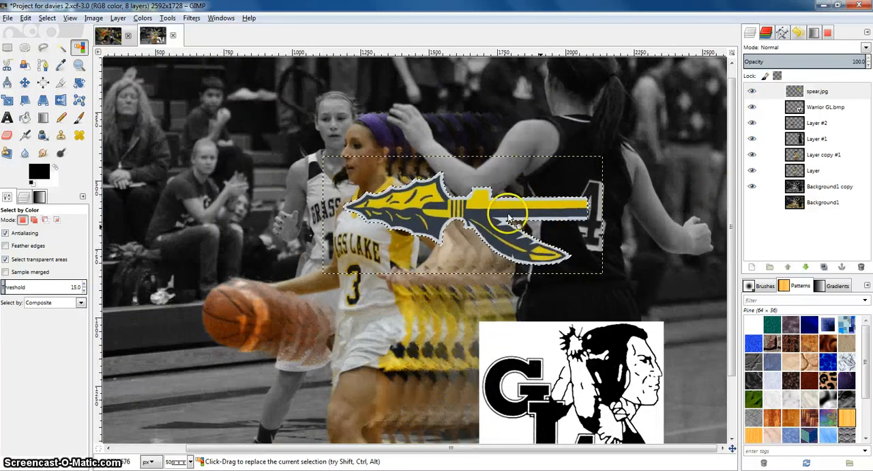
Set the spear.jpg layer's opacity to 47
{"action": "left_click", "coordinate": [815, 91]}
{"action": "left_click", "coordinate": [869, 64]}
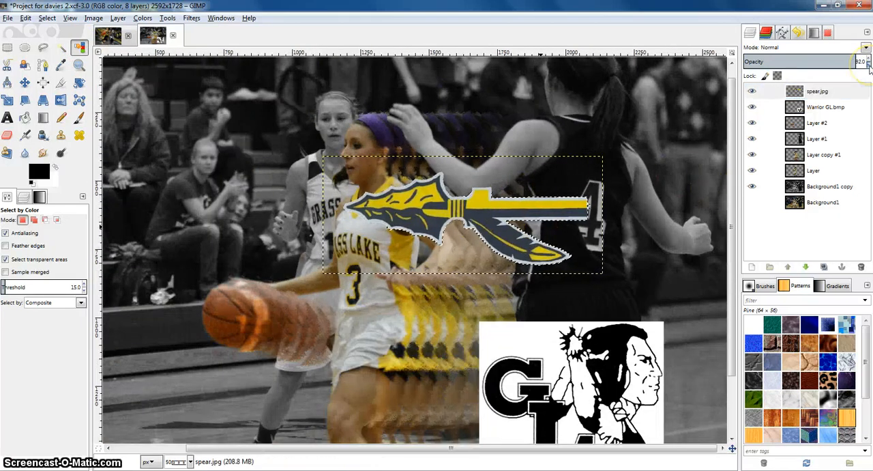
{"action": "left_click", "coordinate": [869, 63]}
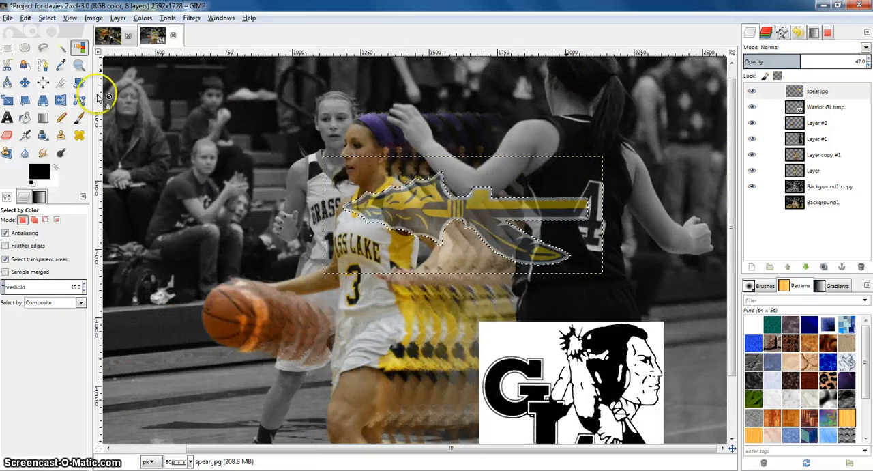
Rotate the selected spear by 143.85° and anchor the floating selection back onto spear.jpg
{"action": "left_click", "coordinate": [79, 82]}
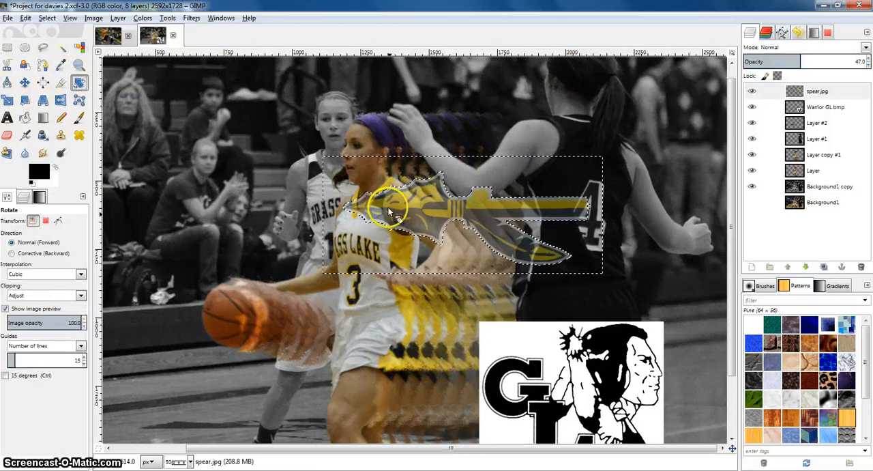
{"action": "left_click", "coordinate": [374, 186]}
{"action": "left_click_drag", "start_coordinate": [374, 185], "coordinate": [501, 149]}
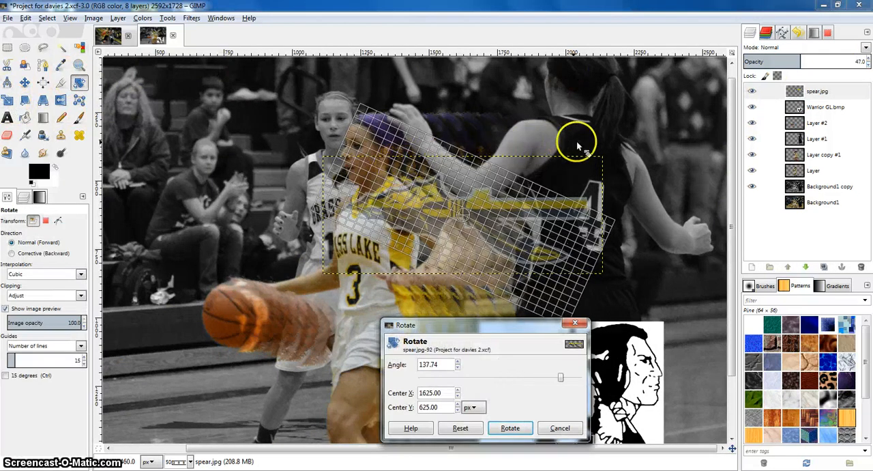
{"action": "left_click_drag", "start_coordinate": [577, 145], "coordinate": [522, 195]}
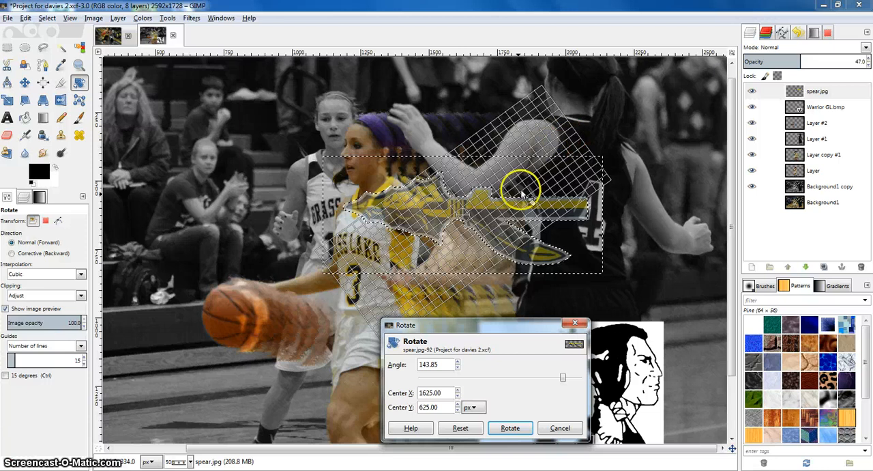
{"action": "left_click", "coordinate": [510, 427]}
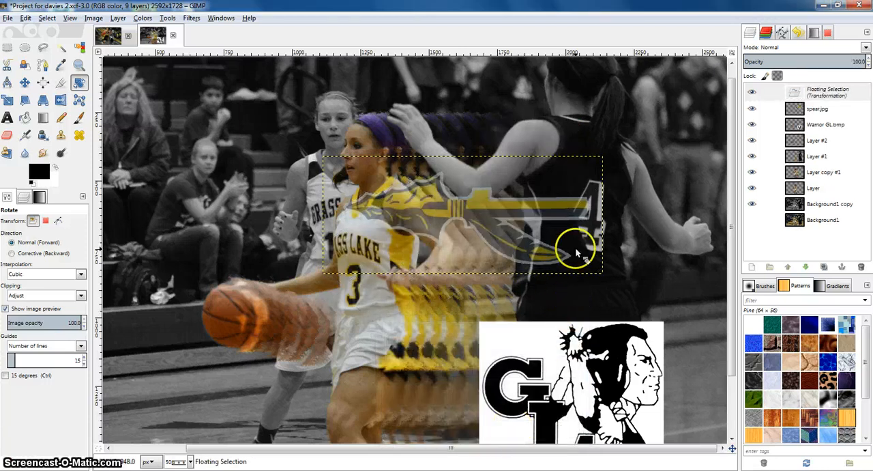
{"action": "scroll", "coordinate": [614, 188], "scroll_direction": "down", "scroll_amount": 1}
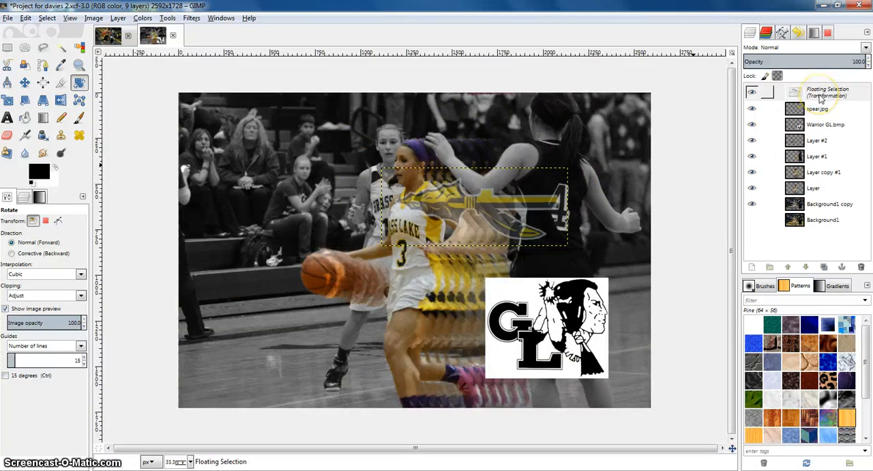
{"action": "key", "text": "ctrl+h"}
{"action": "left_click", "coordinate": [815, 90]}
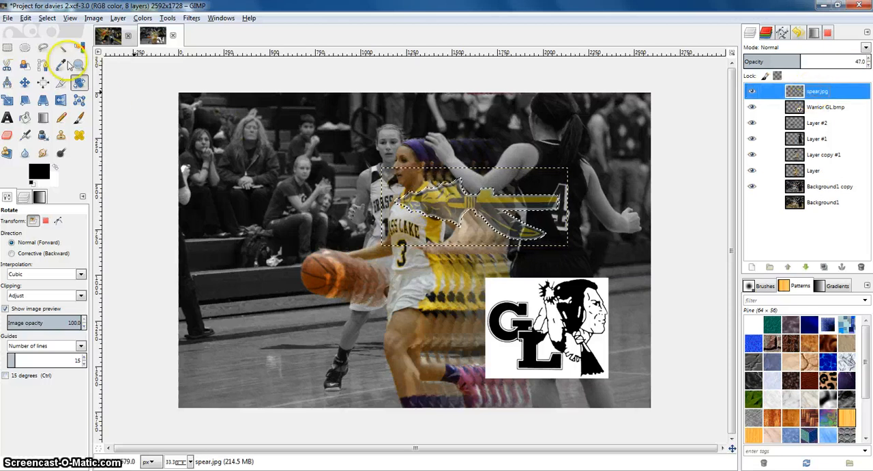
Clear the selection and rotate the whole spear layer diagonally across the image
{"action": "right_click", "coordinate": [441, 197]}
{"action": "mouse_move", "coordinate": [469, 230]}
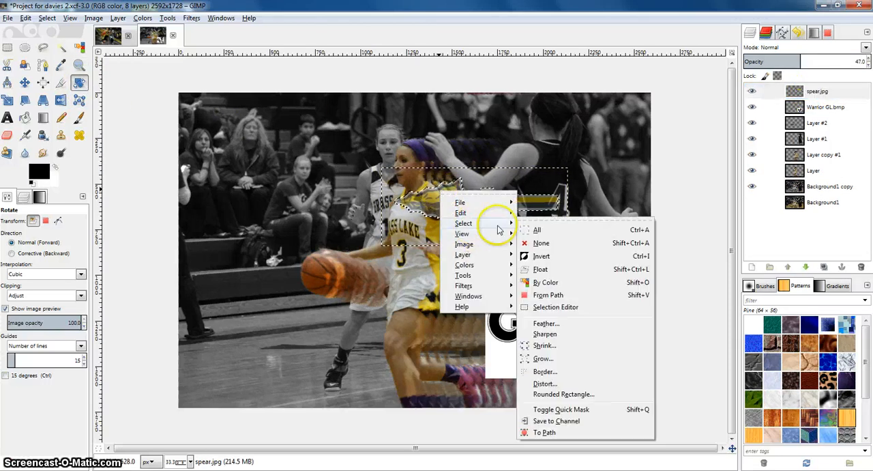
{"action": "left_click", "coordinate": [543, 238]}
{"action": "left_click_drag", "start_coordinate": [436, 196], "coordinate": [556, 152]}
{"action": "left_click", "coordinate": [510, 428]}
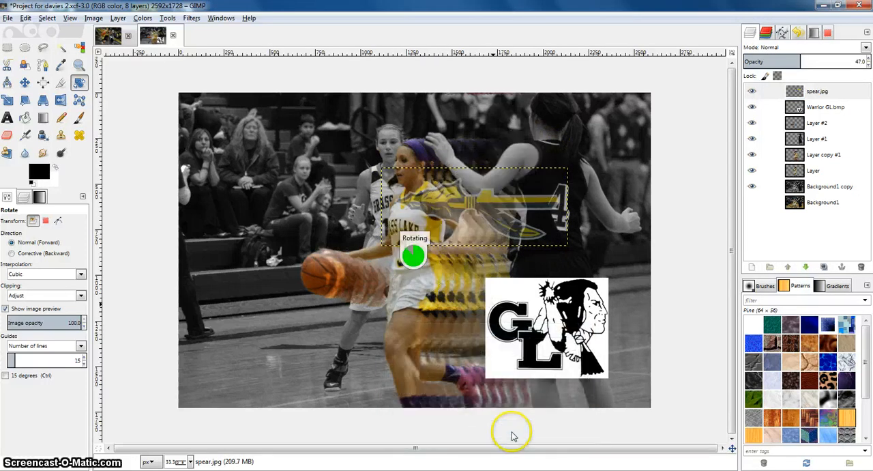
Scale the spear layer up to about 3974 × 2956 px so it spans the whole photo
{"action": "key", "text": "shift+s"}
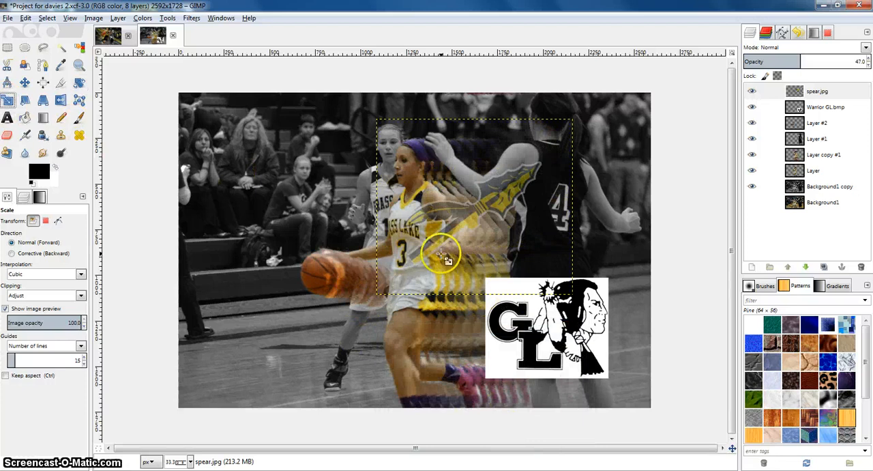
{"action": "left_click", "coordinate": [437, 252]}
{"action": "left_click", "coordinate": [430, 251]}
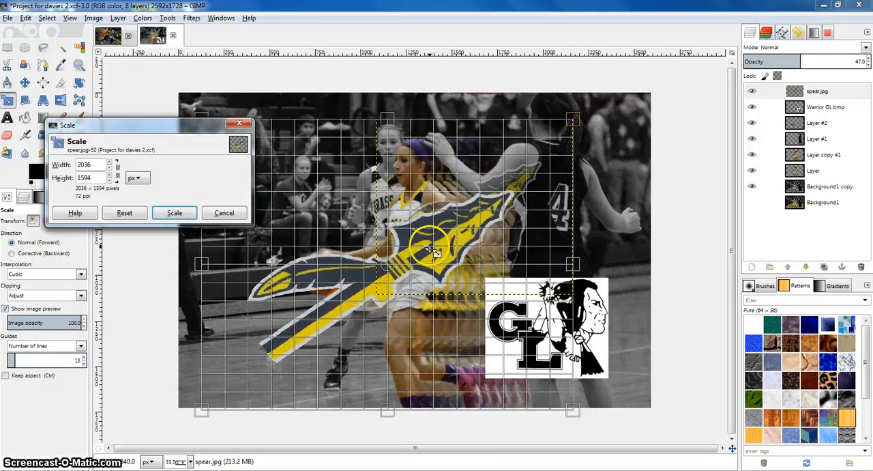
{"action": "left_click_drag", "start_coordinate": [310, 314], "coordinate": [146, 410]}
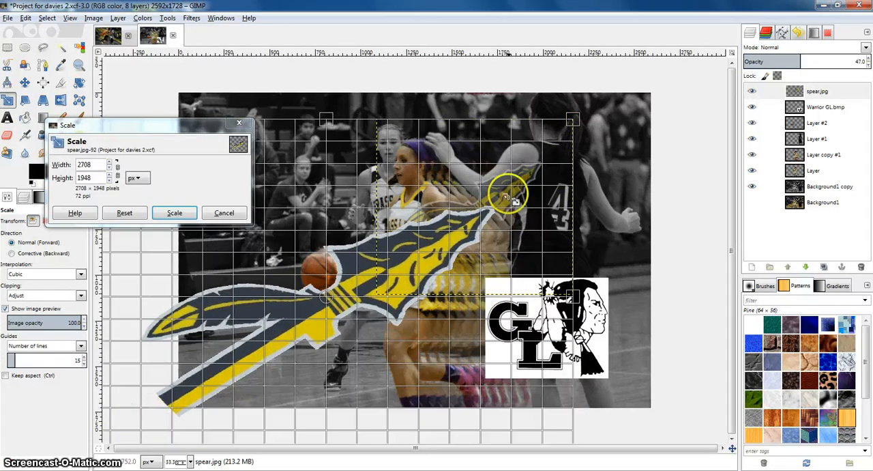
{"action": "left_click_drag", "start_coordinate": [575, 120], "coordinate": [669, 93]}
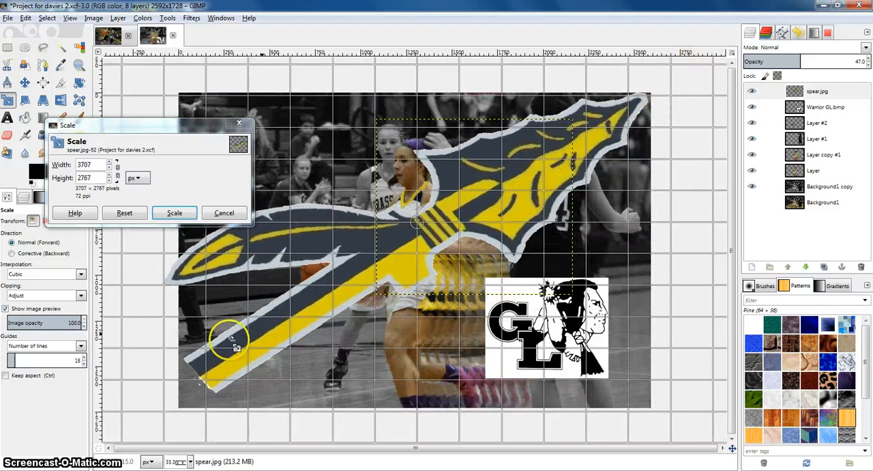
{"action": "left_click_drag", "start_coordinate": [232, 341], "coordinate": [123, 429]}
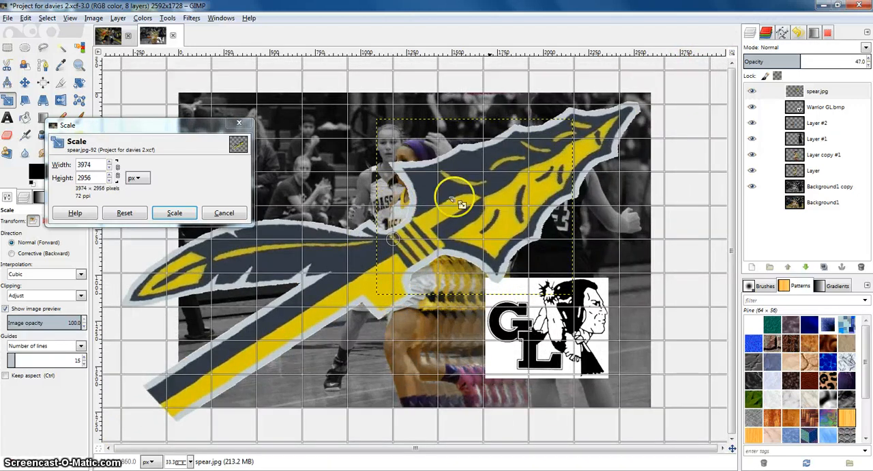
{"action": "left_click", "coordinate": [178, 213]}
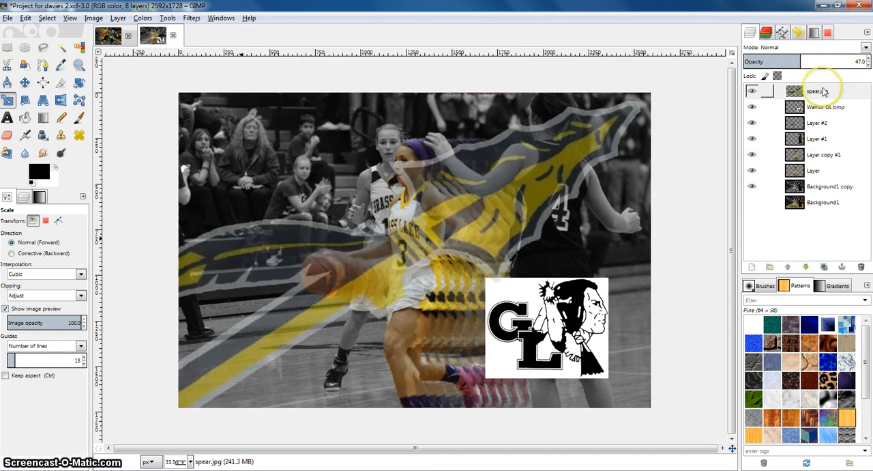
Move the spear.jpg layer down beneath Layer in the stack and scale it further to about 4088 × 3032 px
{"action": "left_click_drag", "start_coordinate": [823, 92], "coordinate": [791, 176]}
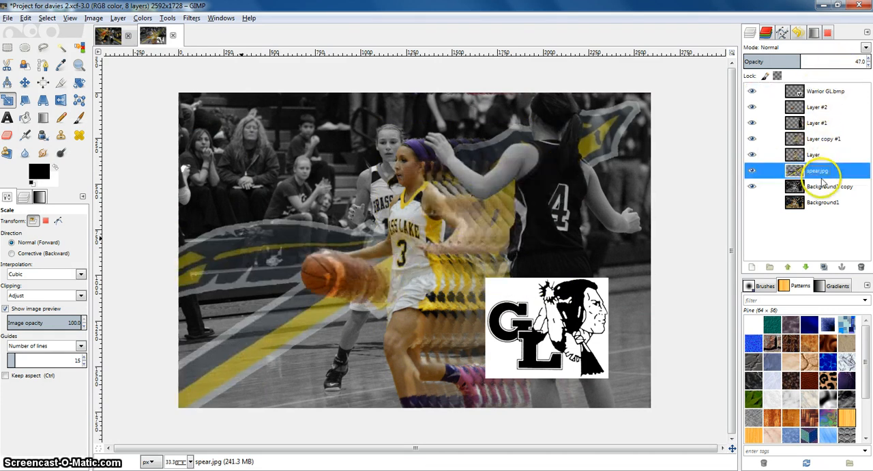
{"action": "left_click", "coordinate": [308, 296]}
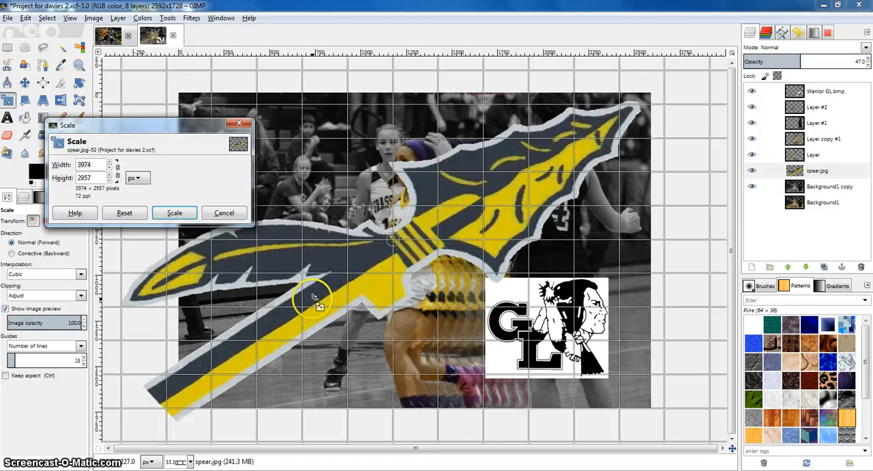
{"action": "mouse_move", "coordinate": [640, 104]}
{"action": "left_mouse_down"}
{"action": "mouse_move", "coordinate": [648, 89]}
{"action": "mouse_move", "coordinate": [641, 112]}
{"action": "left_mouse_up"}
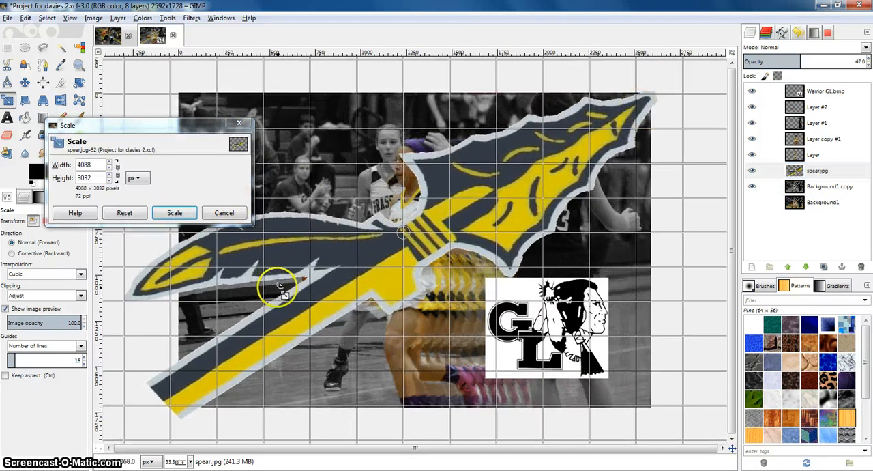
{"action": "left_click", "coordinate": [178, 213]}
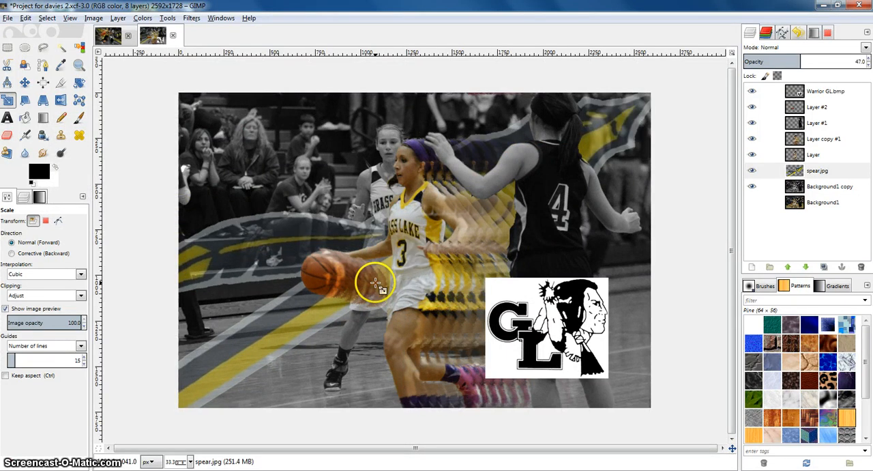
Move the Warrior GL logo to the upper-left corner of the image
{"action": "scroll", "coordinate": [427, 277], "scroll_direction": "up", "scroll_amount": 1, "text": "ctrl"}
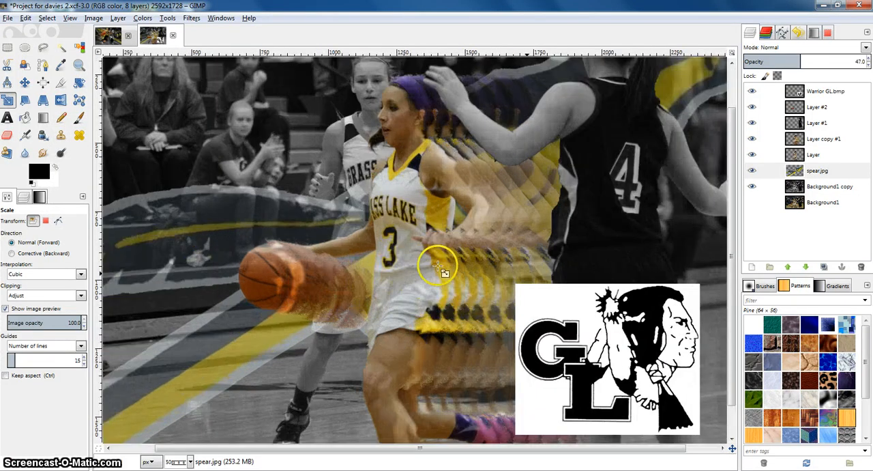
{"action": "scroll", "coordinate": [588, 319], "scroll_direction": "down", "scroll_amount": 1}
{"action": "scroll", "coordinate": [576, 316], "scroll_direction": "down", "scroll_amount": 1, "text": "ctrl"}
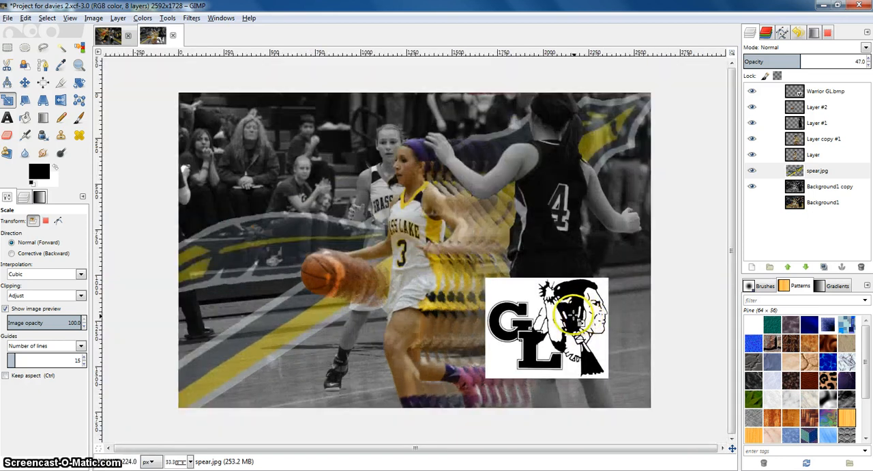
{"action": "left_click", "coordinate": [24, 81]}
{"action": "left_click_drag", "start_coordinate": [543, 311], "coordinate": [374, 279]}
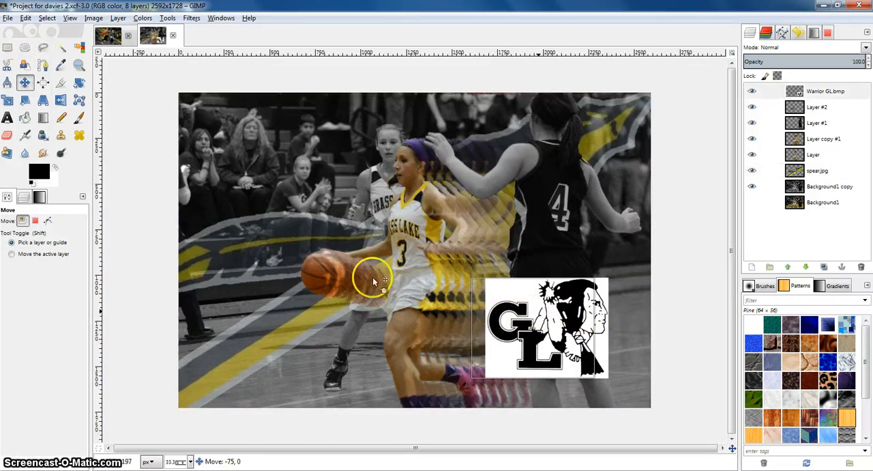
{"action": "left_click_drag", "start_coordinate": [249, 198], "coordinate": [293, 155]}
{"action": "scroll", "coordinate": [256, 205], "scroll_direction": "up", "scroll_amount": 1, "text": "ctrl"}
{"action": "scroll", "coordinate": [293, 157], "scroll_direction": "up", "scroll_amount": 1, "text": "ctrl"}
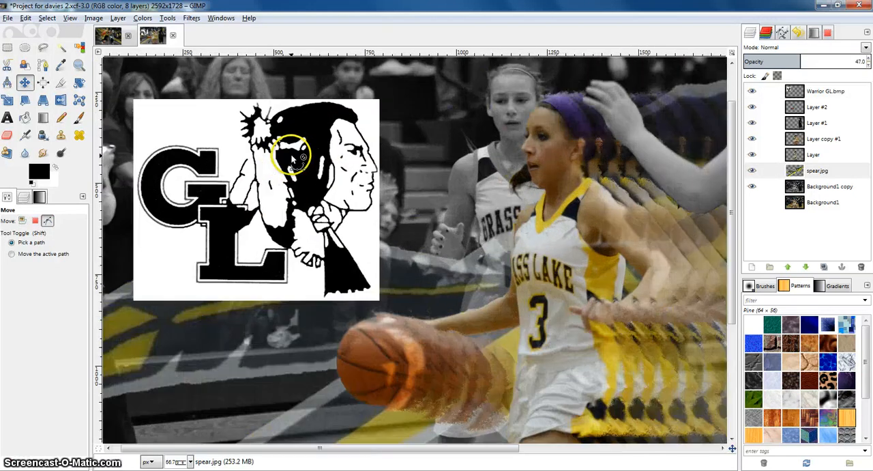
{"action": "scroll", "coordinate": [425, 195], "scroll_direction": "down", "scroll_amount": 5, "text": "ctrl"}
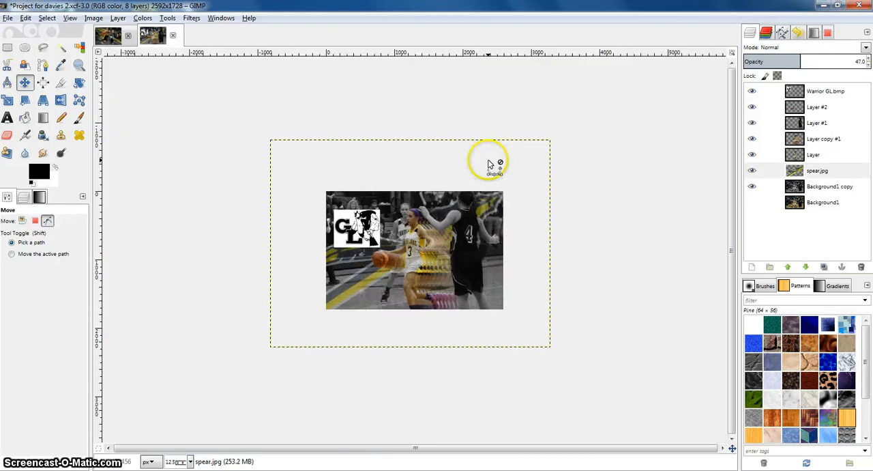
{"action": "scroll", "coordinate": [440, 226], "scroll_direction": "up", "scroll_amount": 1, "text": "ctrl"}
{"action": "scroll", "coordinate": [386, 220], "scroll_direction": "up", "scroll_amount": 1, "text": "ctrl"}
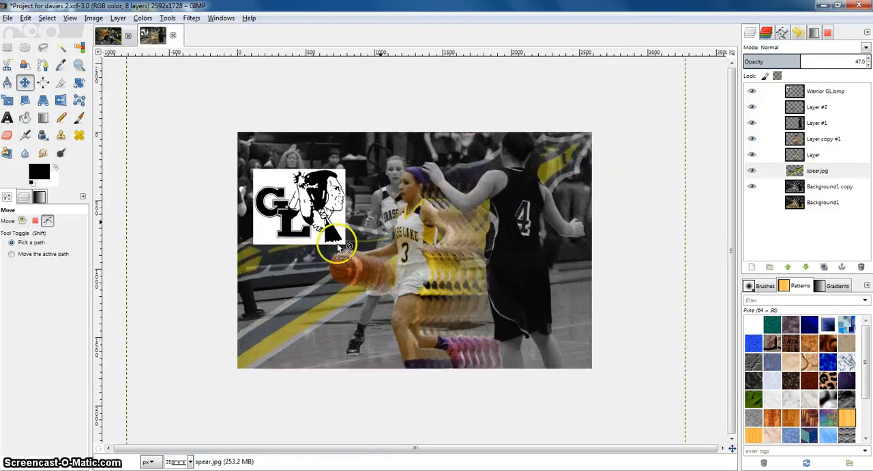
Compare with the finished reference project and nudge the logo slightly left
{"action": "left_click", "coordinate": [108, 34]}
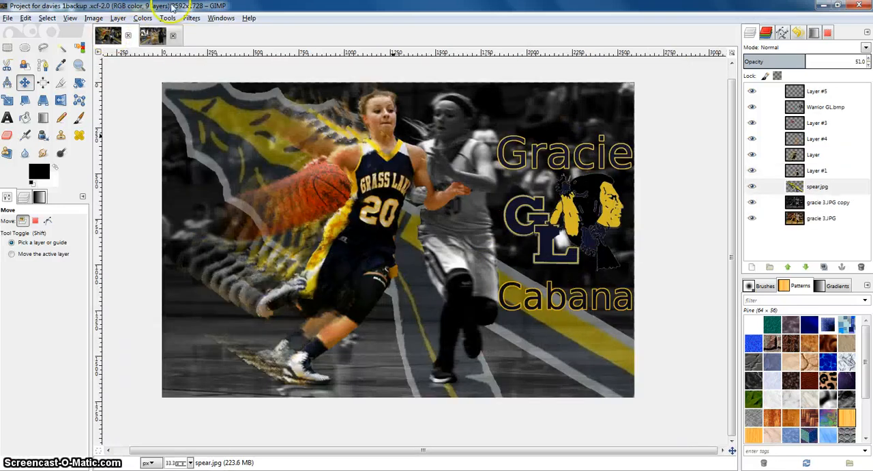
{"action": "left_click", "coordinate": [156, 34]}
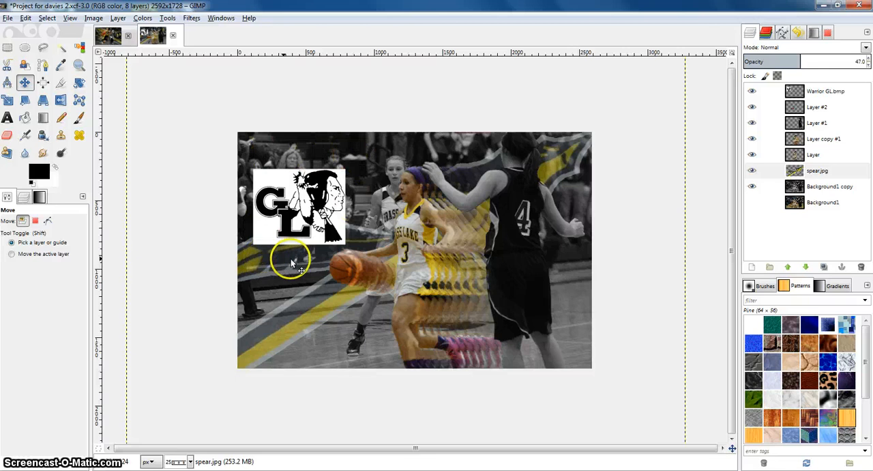
{"action": "left_click_drag", "start_coordinate": [313, 197], "coordinate": [299, 196]}
Select the white background of the Warrior GL.bmp layer by colour and delete it
{"action": "scroll", "coordinate": [300, 197], "scroll_direction": "up", "scroll_amount": 1}
{"action": "scroll", "coordinate": [361, 184], "scroll_direction": "up", "scroll_amount": 1}
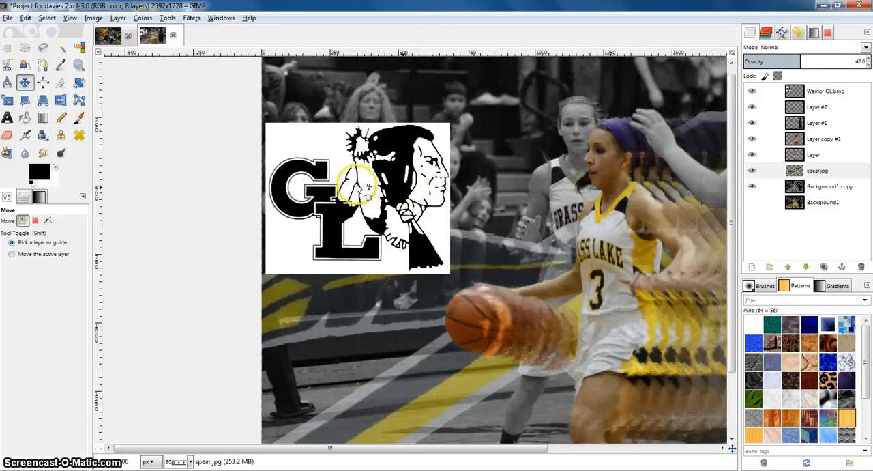
{"action": "scroll", "coordinate": [348, 182], "scroll_direction": "up", "scroll_amount": 1}
{"action": "left_click", "coordinate": [79, 46]}
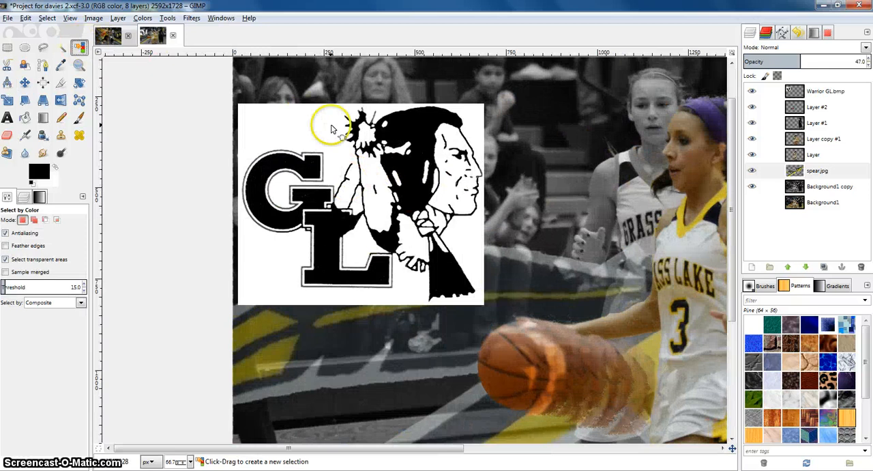
{"action": "left_click", "coordinate": [348, 134]}
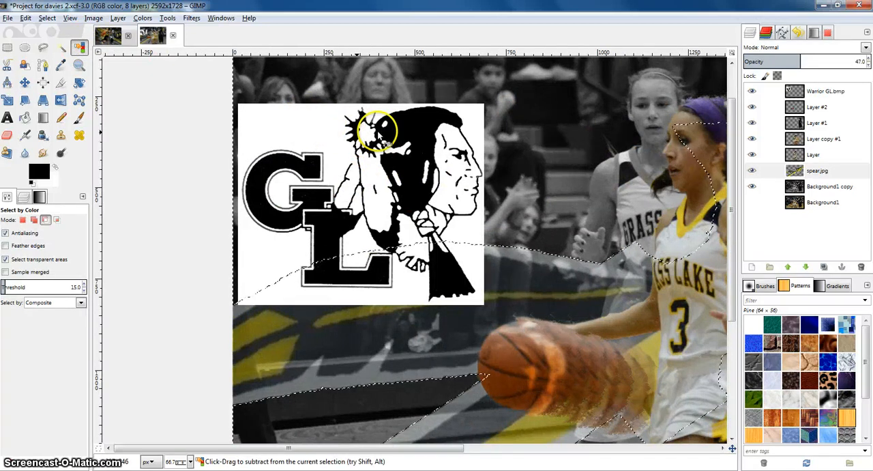
{"action": "key", "text": "ctrl+z"}
{"action": "left_click", "coordinate": [795, 92]}
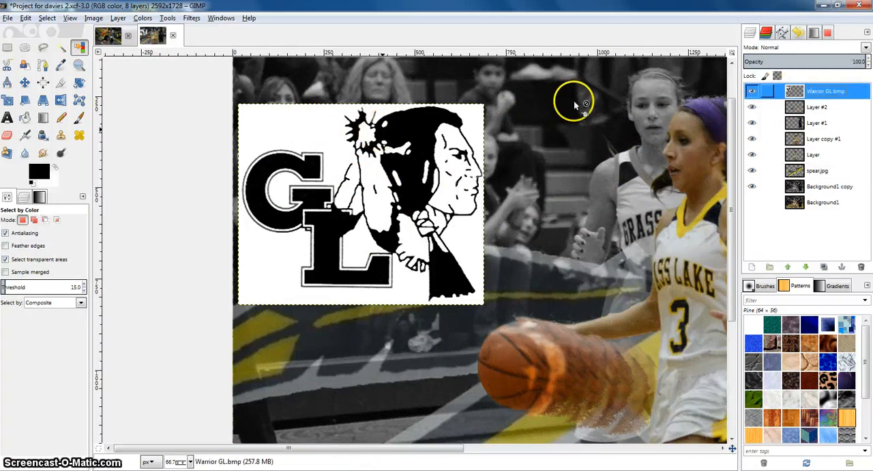
{"action": "left_click", "coordinate": [292, 129]}
{"action": "key", "text": "Delete"}
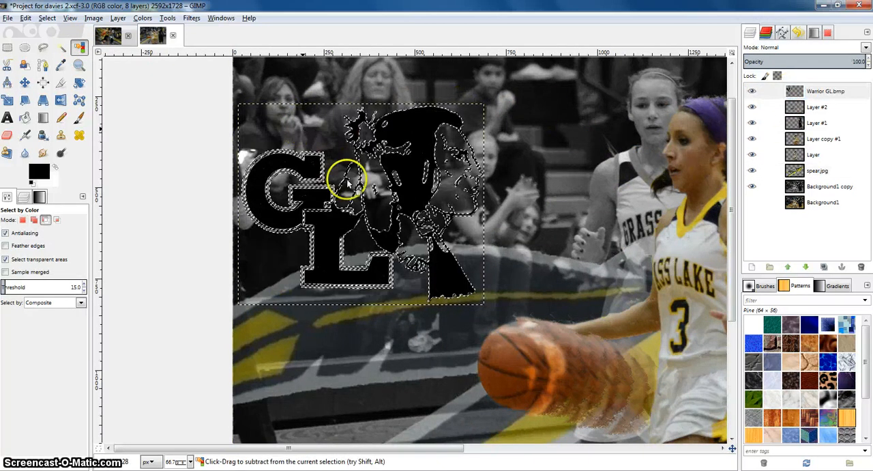
Zoom in to inspect the edges of the cut-out logo
{"action": "scroll", "coordinate": [345, 179], "scroll_direction": "up", "scroll_amount": 2}
{"action": "right_click", "coordinate": [345, 179]}
{"action": "mouse_move", "coordinate": [367, 206]}
{"action": "left_click", "coordinate": [451, 225]}
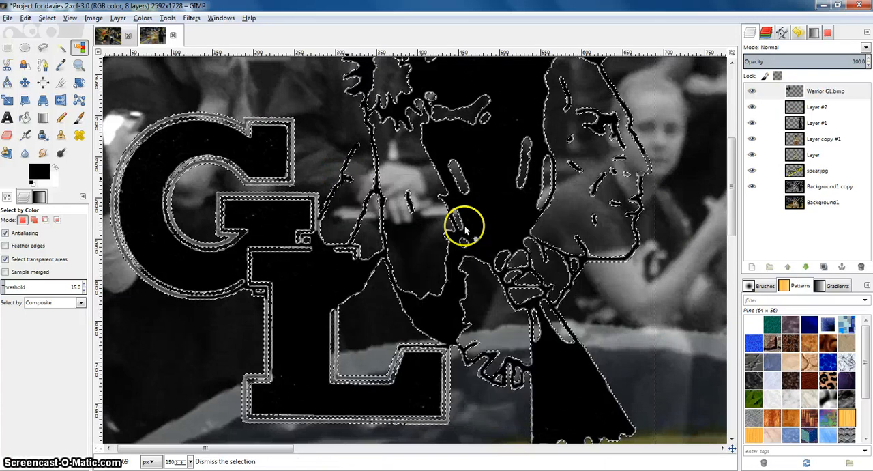
{"action": "scroll", "coordinate": [461, 222], "scroll_direction": "down", "scroll_amount": 2}
{"action": "scroll", "coordinate": [490, 255], "scroll_direction": "right", "scroll_amount": 1}
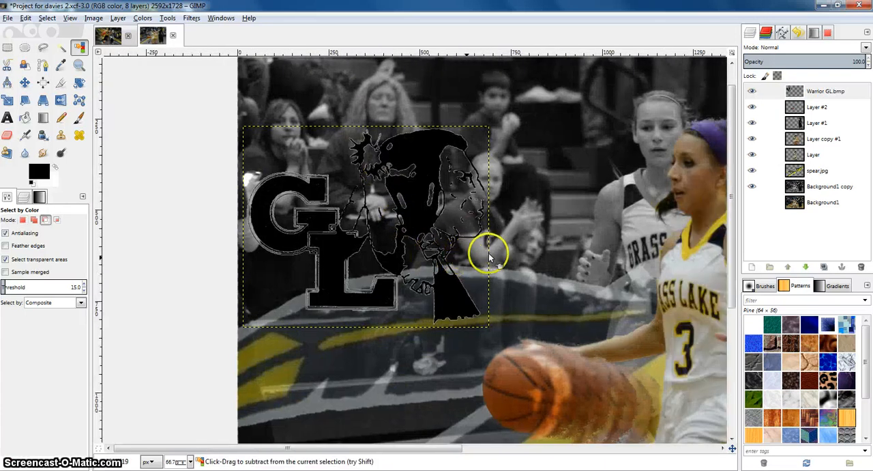
{"action": "scroll", "coordinate": [491, 251], "scroll_direction": "down", "scroll_amount": 1}
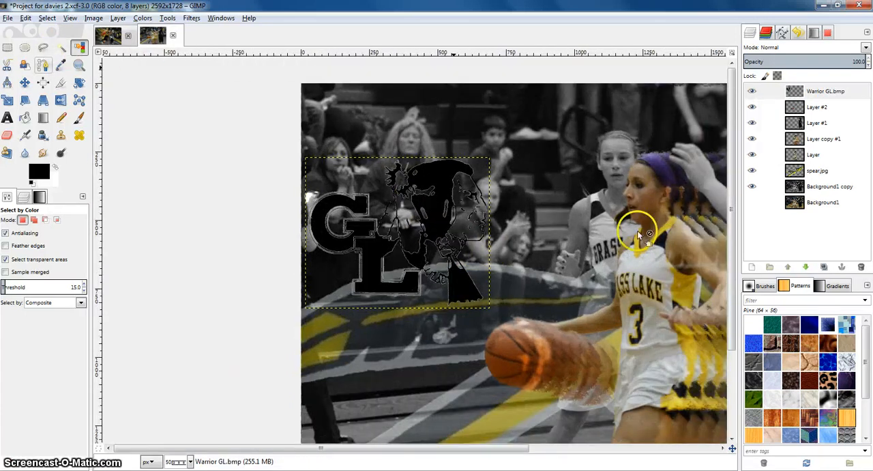
Sample the jersey's yellow and navy from the photo as the background and foreground colours
{"action": "left_click", "coordinate": [60, 66]}
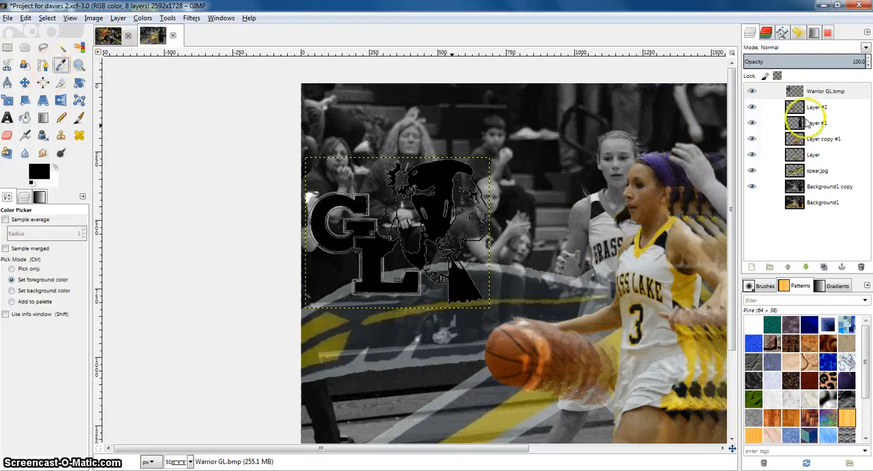
{"action": "left_click", "coordinate": [804, 155]}
{"action": "left_click", "coordinate": [808, 140]}
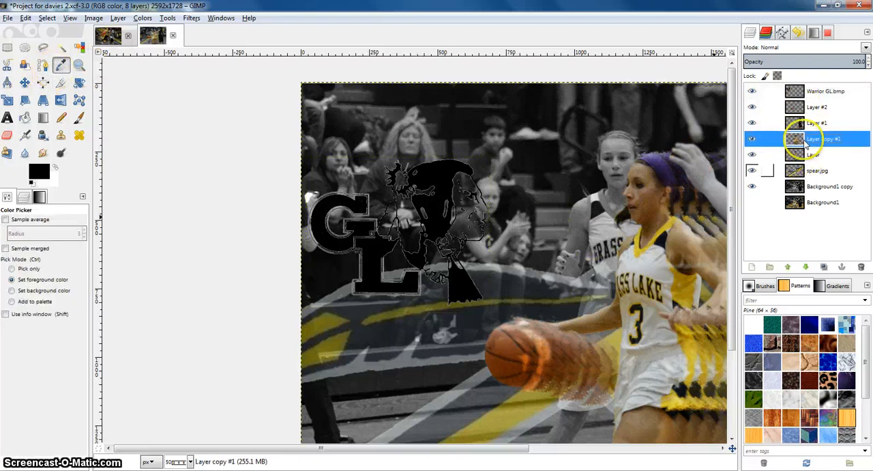
{"action": "left_click", "coordinate": [808, 155]}
{"action": "left_click", "coordinate": [626, 231]}
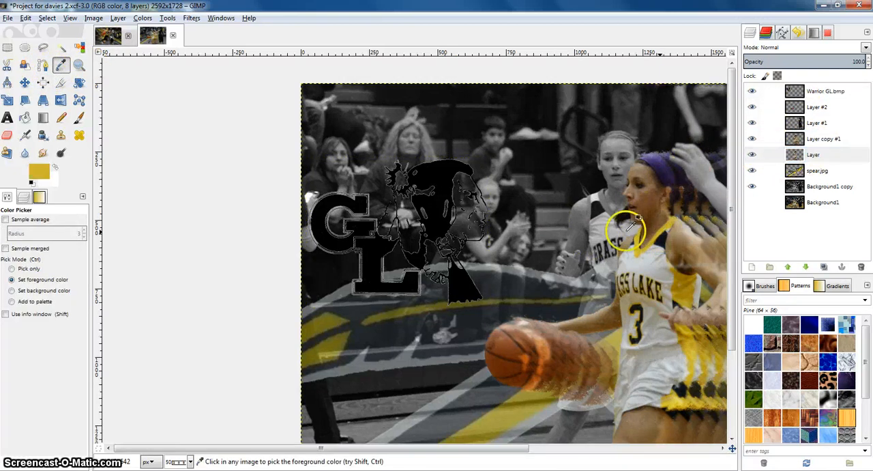
{"action": "left_click", "coordinate": [55, 167]}
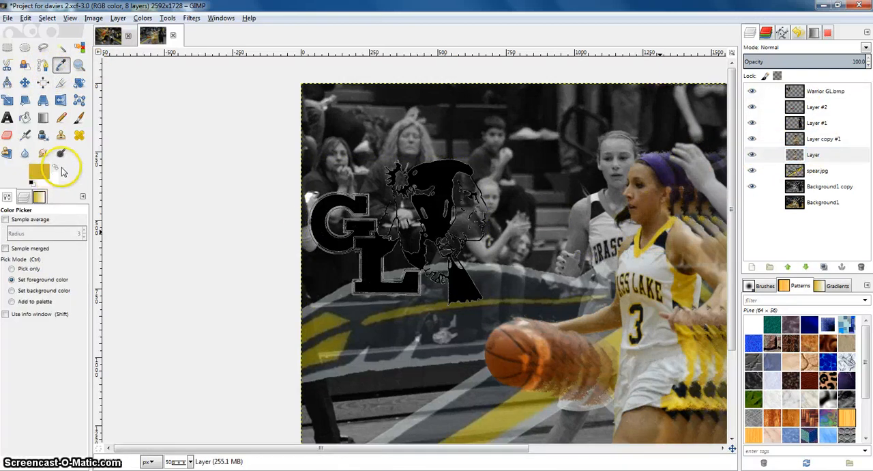
{"action": "left_click", "coordinate": [673, 228]}
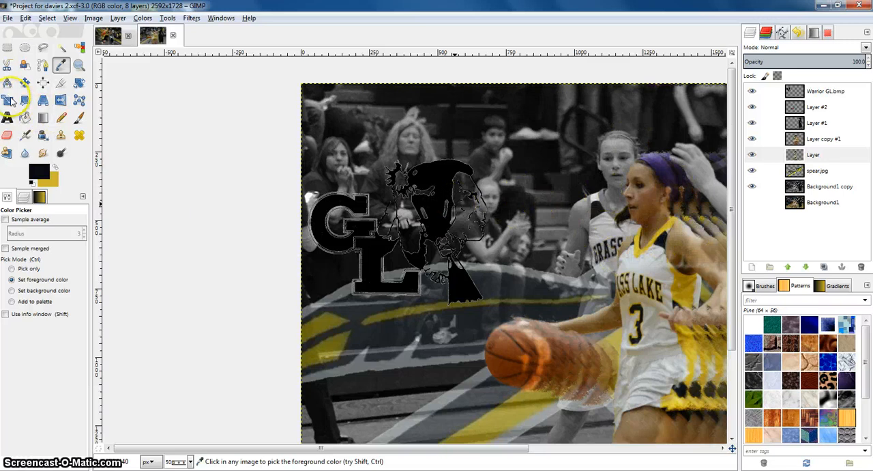
Bucket-fill the Warrior GL logo with the navy and yellow team colours
{"action": "left_click", "coordinate": [25, 118]}
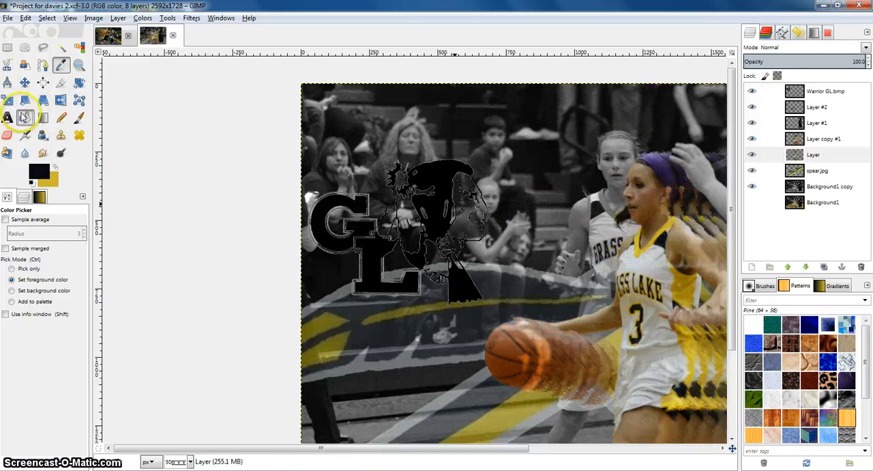
{"action": "left_click", "coordinate": [475, 228]}
{"action": "left_click", "coordinate": [752, 187]}
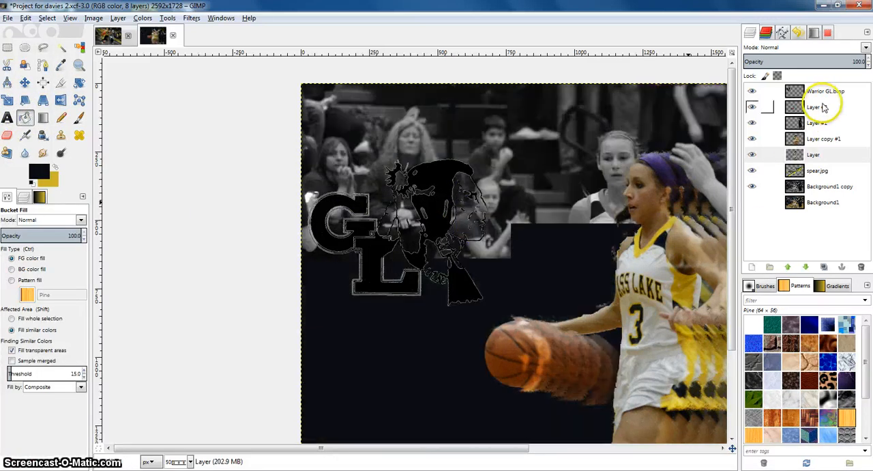
{"action": "left_click", "coordinate": [815, 92]}
{"action": "left_click", "coordinate": [470, 205]}
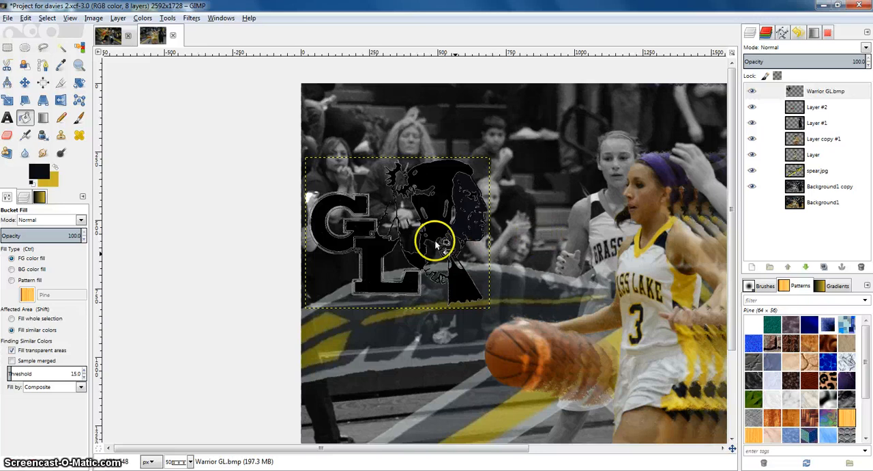
{"action": "left_click", "coordinate": [56, 166]}
{"action": "left_click", "coordinate": [469, 246]}
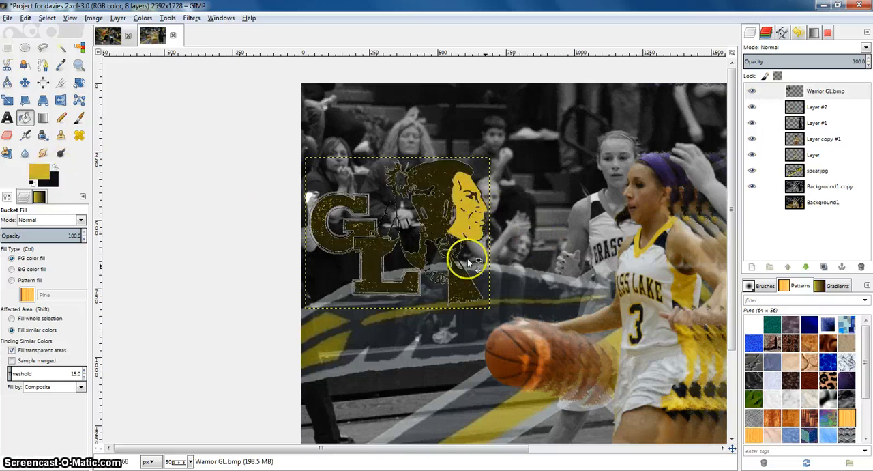
Undo the last fill, then bucket-fill the warrior's face, hair and neck areas with yellow
{"action": "key", "text": "ctrl+z"}
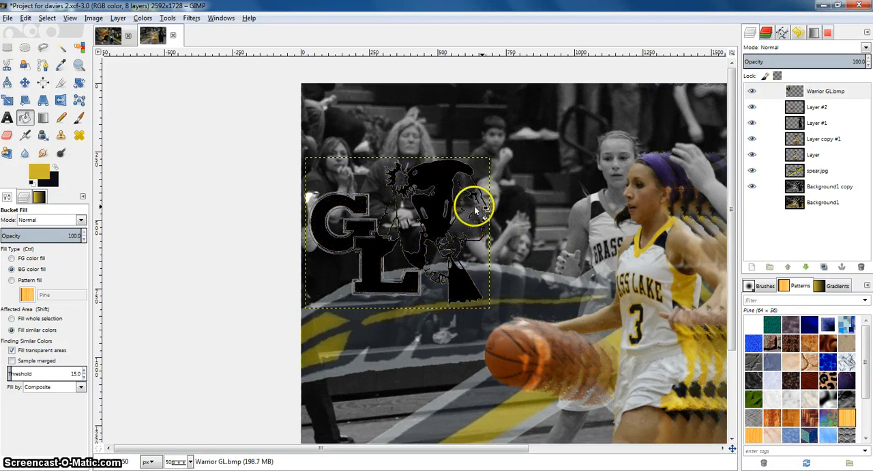
{"action": "left_click", "coordinate": [469, 204]}
{"action": "scroll", "coordinate": [470, 210], "scroll_direction": "up", "scroll_amount": 1}
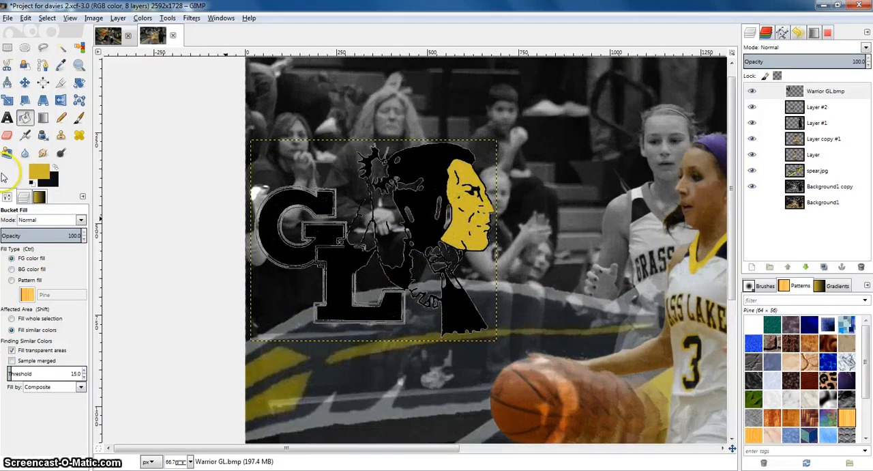
{"action": "left_click", "coordinate": [55, 167]}
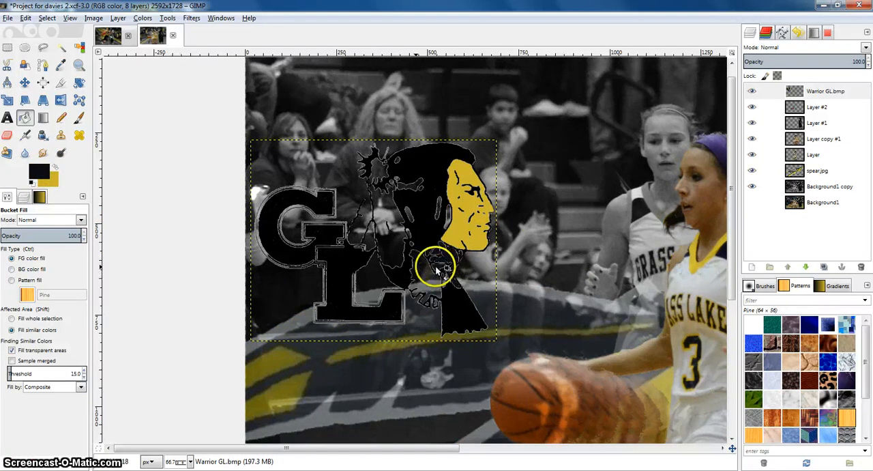
{"action": "left_click", "coordinate": [56, 168]}
{"action": "left_click", "coordinate": [429, 291]}
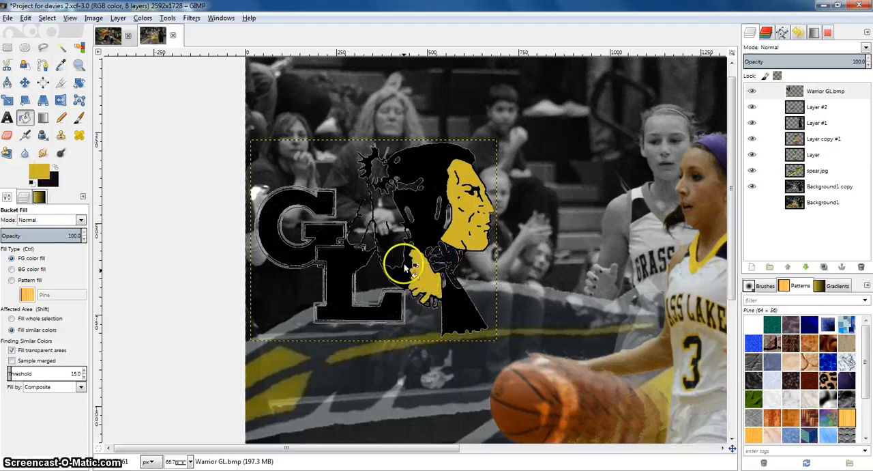
{"action": "left_click", "coordinate": [386, 234]}
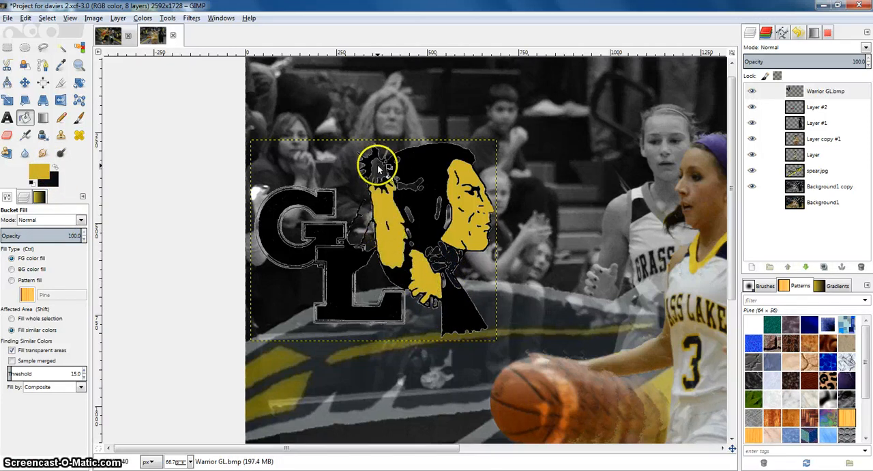
{"action": "left_click", "coordinate": [412, 191]}
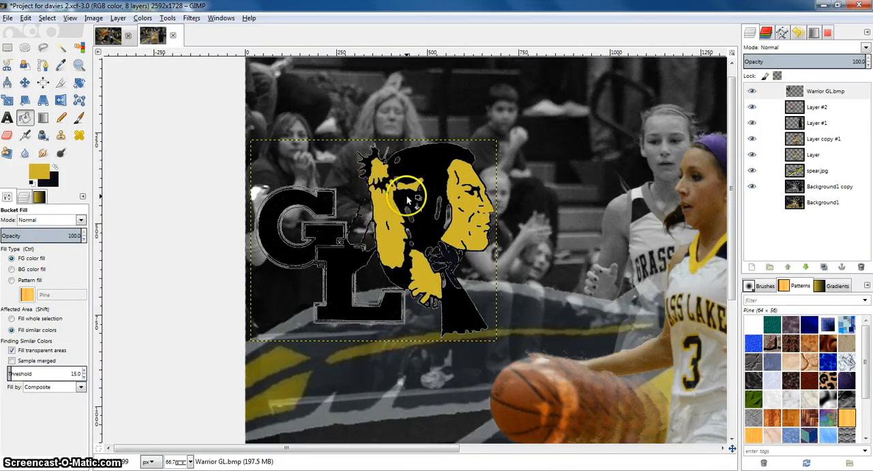
{"action": "left_click", "coordinate": [394, 163]}
{"action": "left_click", "coordinate": [456, 217]}
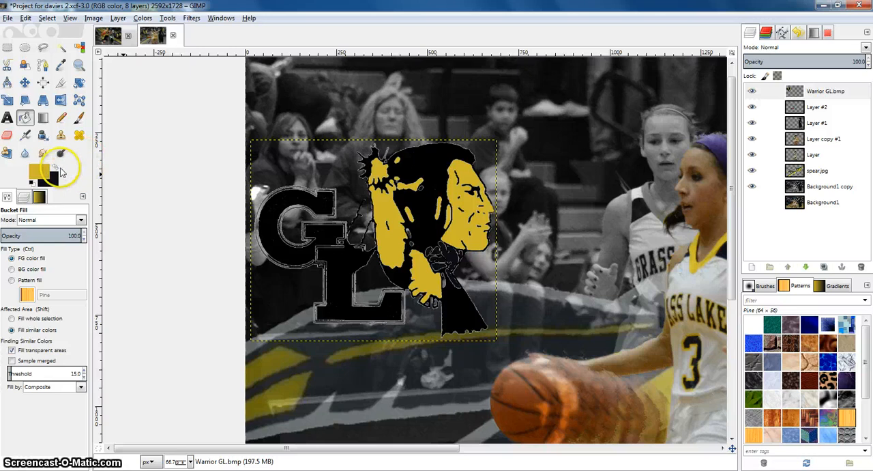
Switch to the Paintbrush and set the foreground colour to pure black, 000000
{"action": "left_click", "coordinate": [56, 166]}
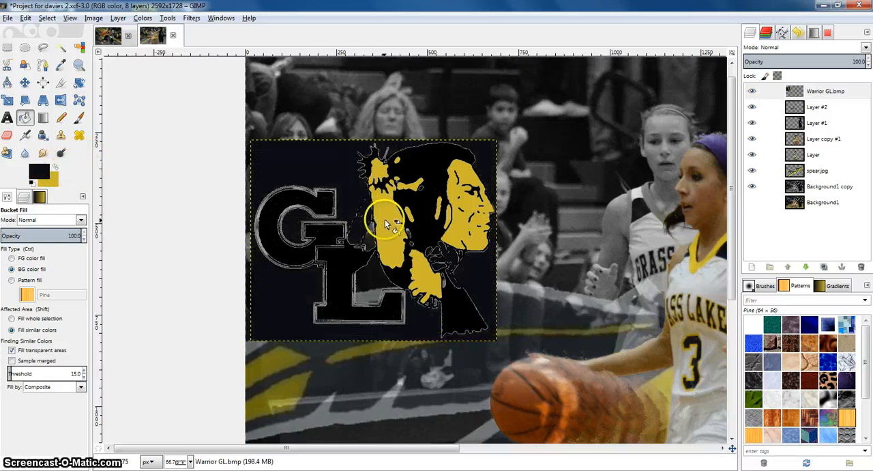
{"action": "scroll", "coordinate": [372, 205], "scroll_direction": "up", "scroll_amount": 3, "text": "ctrl"}
{"action": "scroll", "coordinate": [372, 205], "scroll_direction": "up", "scroll_amount": 3, "text": "ctrl"}
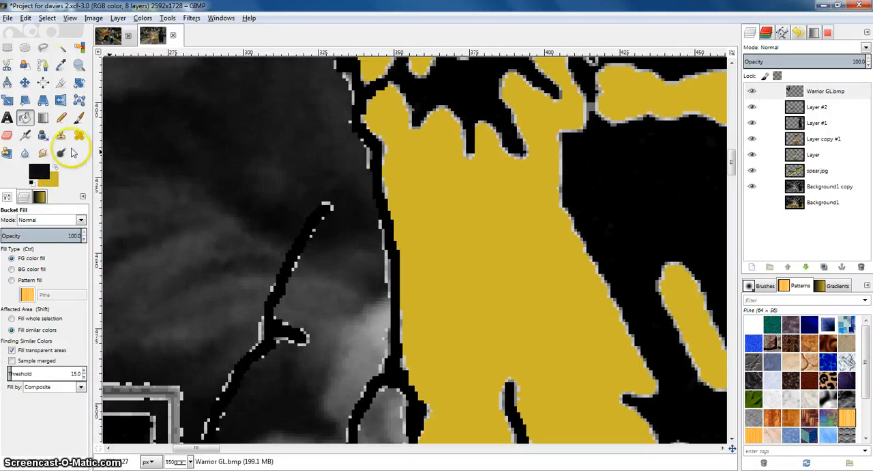
{"action": "left_click", "coordinate": [79, 117]}
{"action": "left_click", "coordinate": [55, 166]}
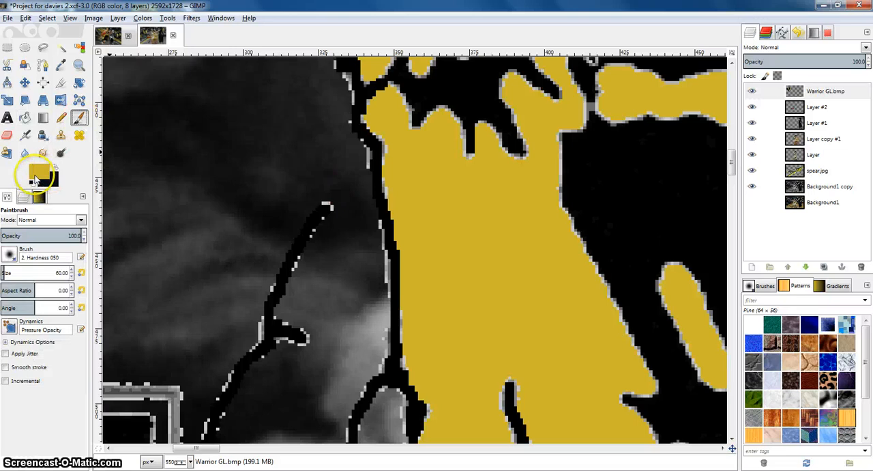
{"action": "left_click", "coordinate": [35, 174]}
{"action": "left_click_drag", "start_coordinate": [48, 210], "coordinate": [11, 220]}
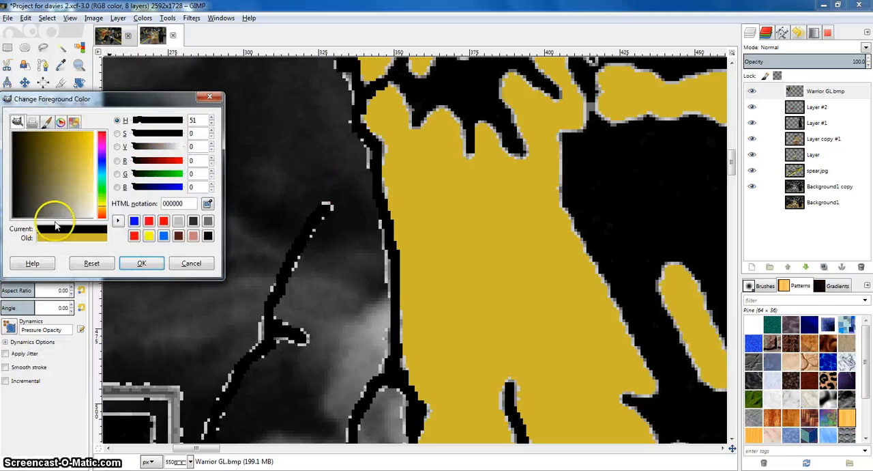
{"action": "left_click", "coordinate": [141, 264]}
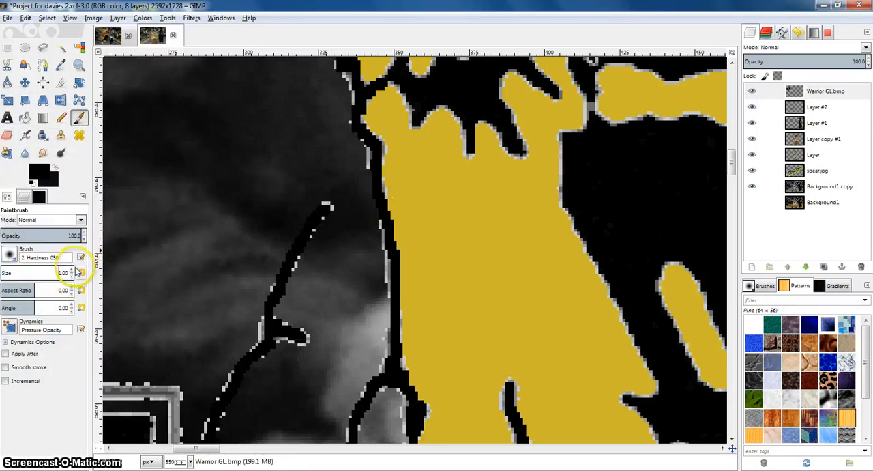
Paint a black line closing the gap along the hair outline, redoing the first stroke
{"action": "mouse_move", "coordinate": [369, 181]}
{"action": "left_mouse_down"}
{"action": "mouse_move", "coordinate": [329, 208]}
{"action": "mouse_move", "coordinate": [369, 170]}
{"action": "left_mouse_up"}
{"action": "key", "text": "ctrl+z"}
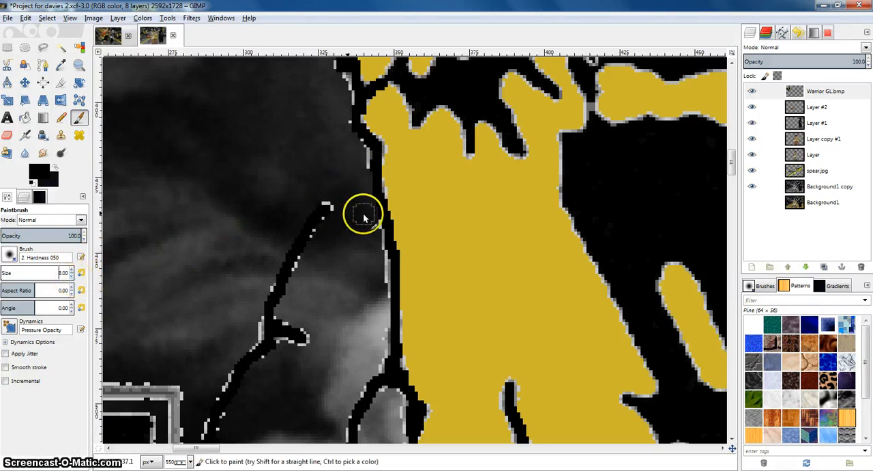
{"action": "left_click_drag", "start_coordinate": [326, 206], "coordinate": [375, 163]}
Bucket-fill the gaps beside the warrior's hair with black
{"action": "scroll", "coordinate": [402, 185], "scroll_direction": "down", "scroll_amount": 3}
{"action": "scroll", "coordinate": [412, 188], "scroll_direction": "down", "scroll_amount": 1}
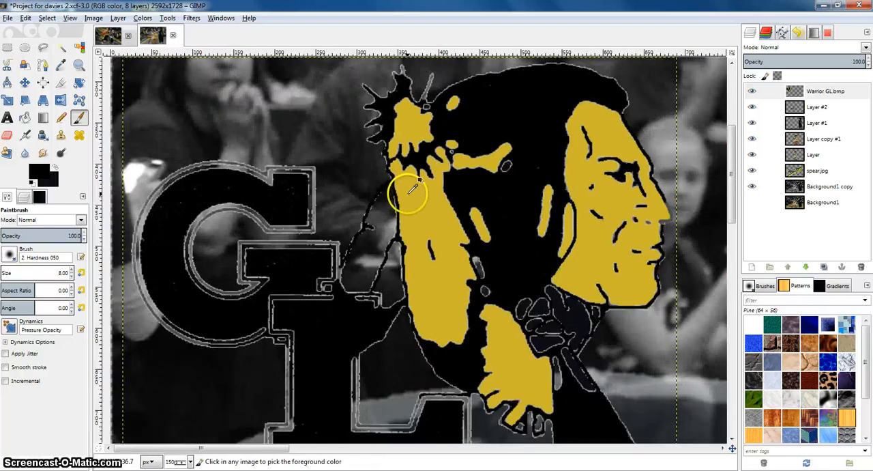
{"action": "scroll", "coordinate": [414, 185], "scroll_direction": "down", "scroll_amount": 1}
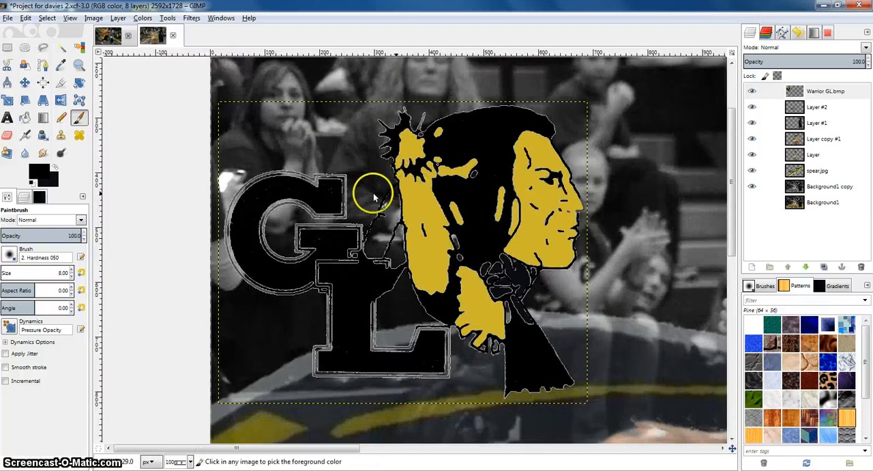
{"action": "left_click", "coordinate": [24, 118]}
{"action": "left_click", "coordinate": [402, 240]}
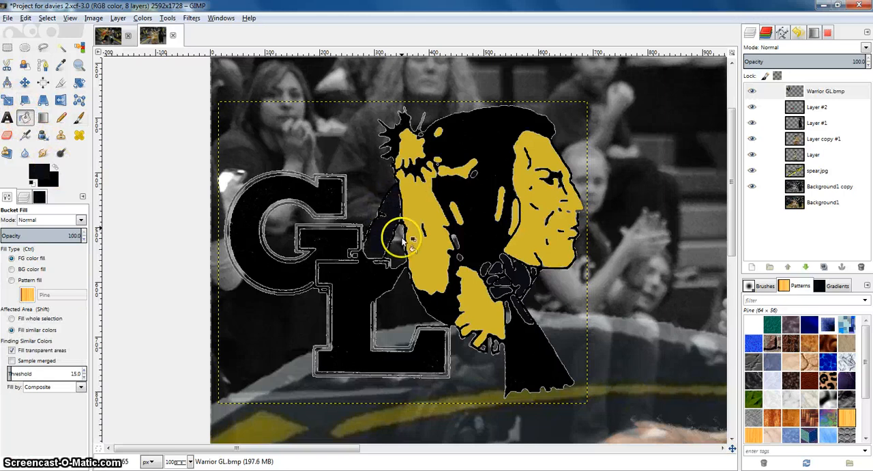
{"action": "left_click", "coordinate": [422, 295]}
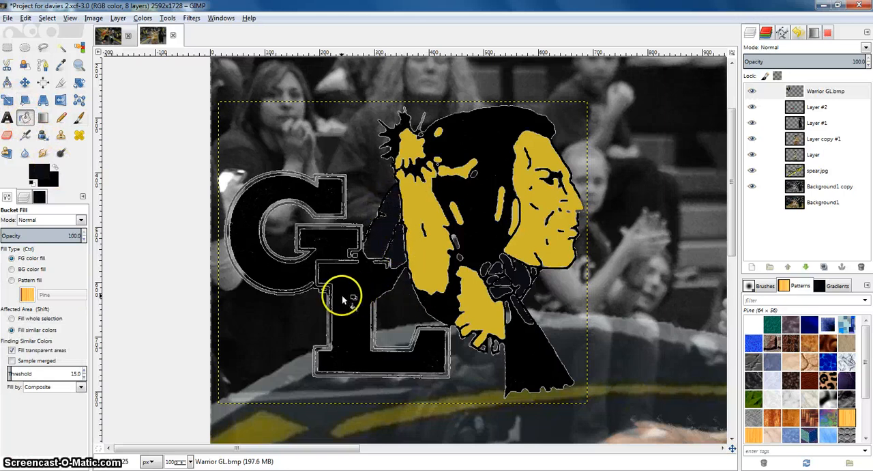
{"action": "left_click", "coordinate": [353, 298]}
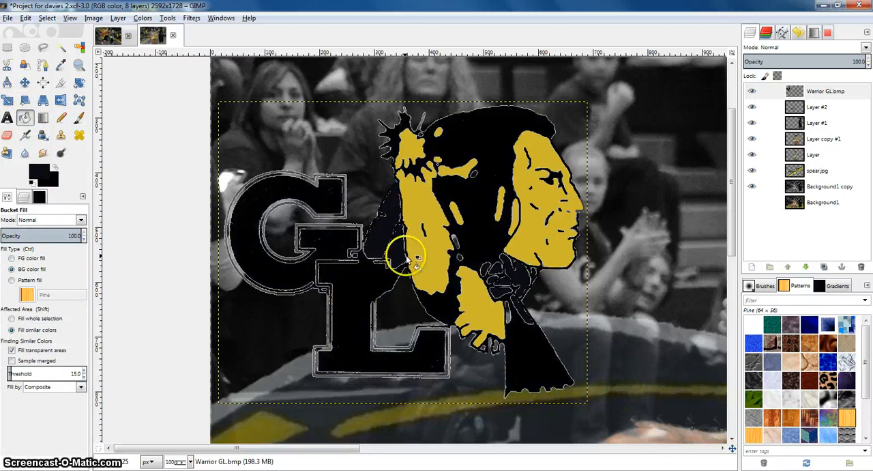
Erase stray pixels along the hair's edge next to the GL letters with the Eraser
{"action": "scroll", "coordinate": [396, 256], "scroll_direction": "up", "scroll_amount": 5}
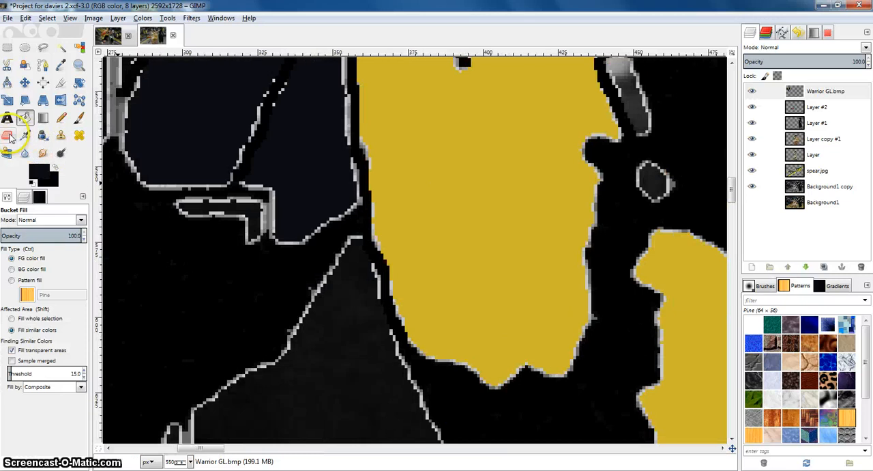
{"action": "left_click", "coordinate": [7, 134]}
{"action": "mouse_move", "coordinate": [346, 213]}
{"action": "left_mouse_down"}
{"action": "mouse_move", "coordinate": [353, 225]}
{"action": "mouse_move", "coordinate": [341, 210]}
{"action": "mouse_move", "coordinate": [325, 248]}
{"action": "mouse_move", "coordinate": [335, 266]}
{"action": "mouse_move", "coordinate": [315, 271]}
{"action": "mouse_move", "coordinate": [315, 320]}
{"action": "mouse_move", "coordinate": [332, 307]}
{"action": "mouse_move", "coordinate": [341, 260]}
{"action": "mouse_move", "coordinate": [327, 236]}
{"action": "left_mouse_up"}
{"action": "scroll", "coordinate": [286, 198], "scroll_direction": "down", "scroll_amount": 4}
{"action": "scroll", "coordinate": [331, 230], "scroll_direction": "down", "scroll_amount": 1}
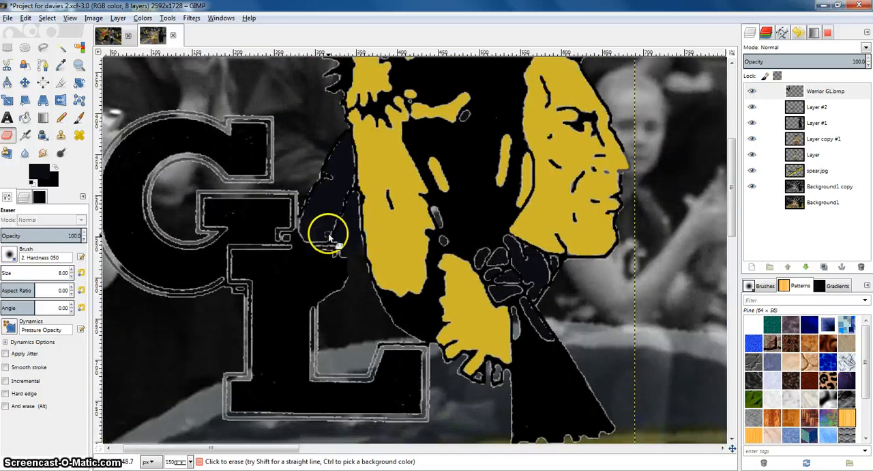
{"action": "scroll", "coordinate": [335, 238], "scroll_direction": "up", "scroll_amount": 5}
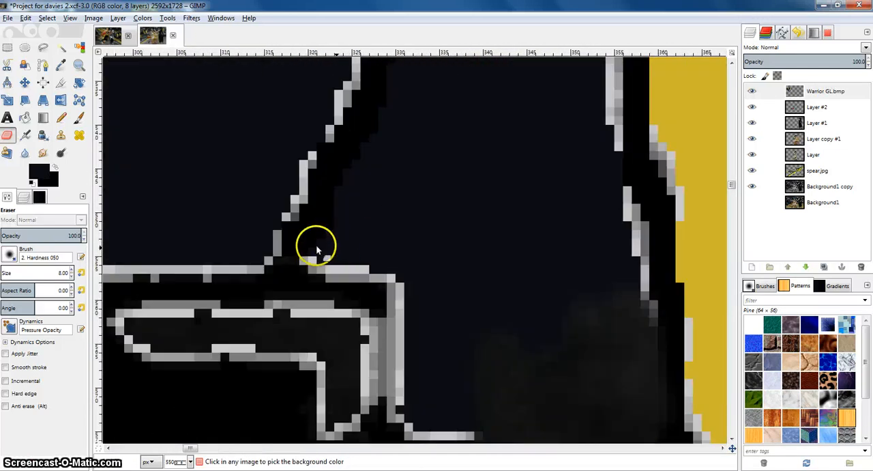
{"action": "mouse_move", "coordinate": [317, 251]}
{"action": "left_mouse_down"}
{"action": "mouse_move", "coordinate": [275, 248]}
{"action": "mouse_move", "coordinate": [336, 247]}
{"action": "mouse_move", "coordinate": [300, 243]}
{"action": "left_mouse_up"}
{"action": "scroll", "coordinate": [342, 235], "scroll_direction": "left", "scroll_amount": 3}
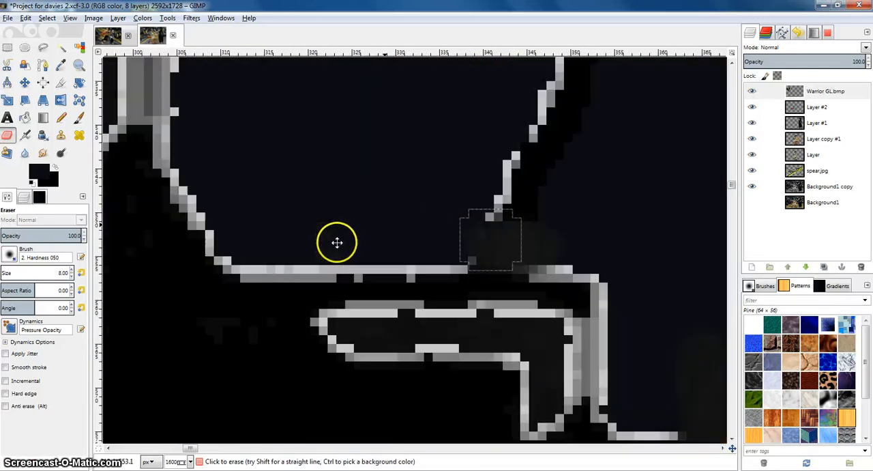
{"action": "scroll", "coordinate": [337, 241], "scroll_direction": "down", "scroll_amount": 1}
{"action": "scroll", "coordinate": [229, 119], "scroll_direction": "up", "scroll_amount": 4}
{"action": "mouse_move", "coordinate": [258, 176]}
{"action": "left_mouse_down"}
{"action": "mouse_move", "coordinate": [250, 231]}
{"action": "mouse_move", "coordinate": [246, 205]}
{"action": "mouse_move", "coordinate": [247, 262]}
{"action": "left_mouse_up"}
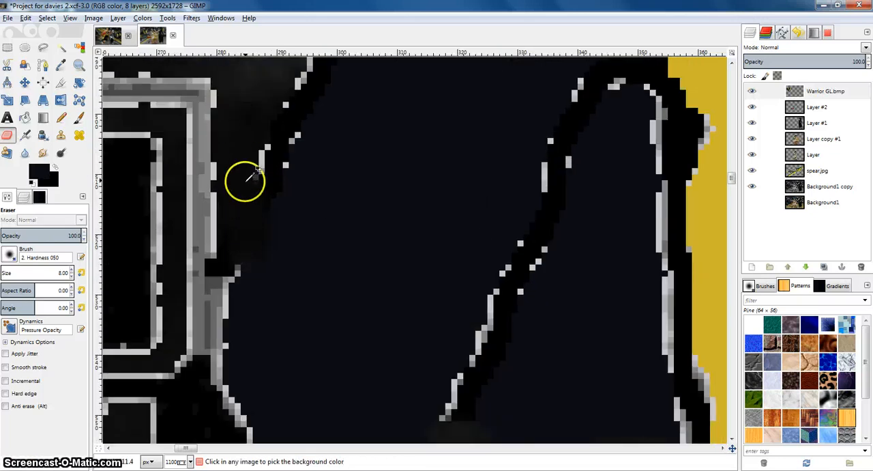
{"action": "scroll", "coordinate": [243, 182], "scroll_direction": "down", "scroll_amount": 5}
{"action": "scroll", "coordinate": [269, 186], "scroll_direction": "down", "scroll_amount": 2}
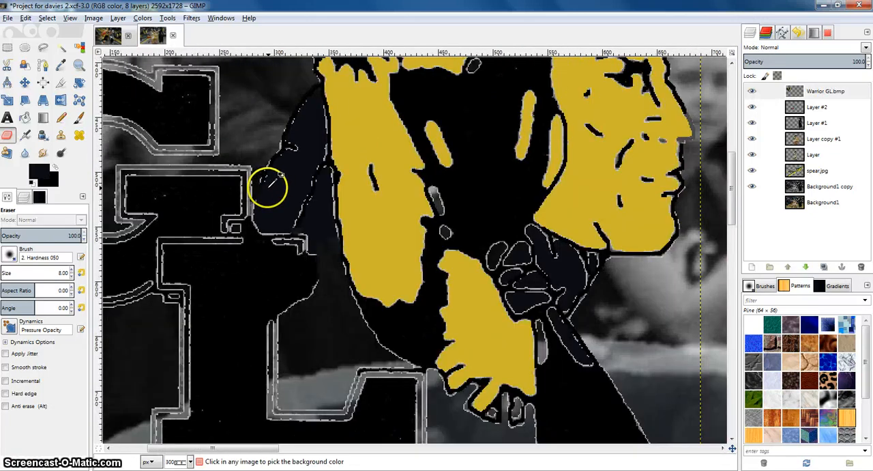
Bucket-fill the GL letters with the dark navy foreground colour
{"action": "left_click", "coordinate": [25, 117]}
{"action": "left_click", "coordinate": [257, 287]}
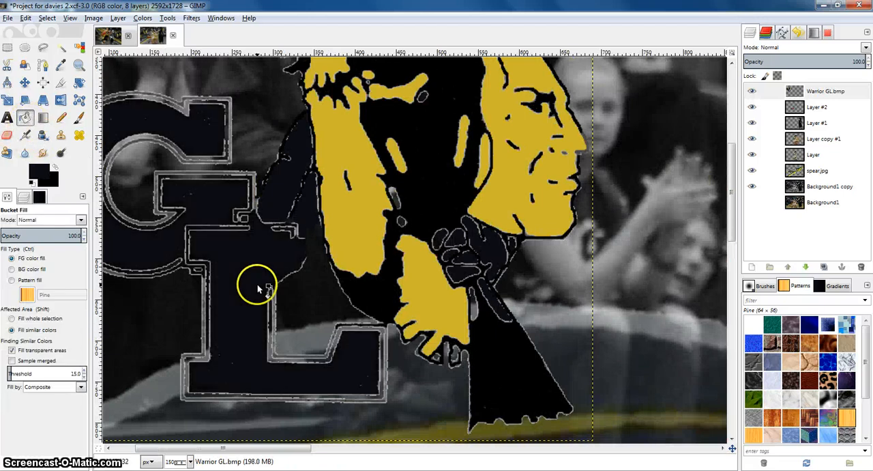
Sample the yellow from the logo and bucket-fill the outlines of the G and L yellow
{"action": "scroll", "coordinate": [262, 284], "scroll_direction": "down", "scroll_amount": 3}
{"action": "scroll", "coordinate": [179, 228], "scroll_direction": "up", "scroll_amount": 3}
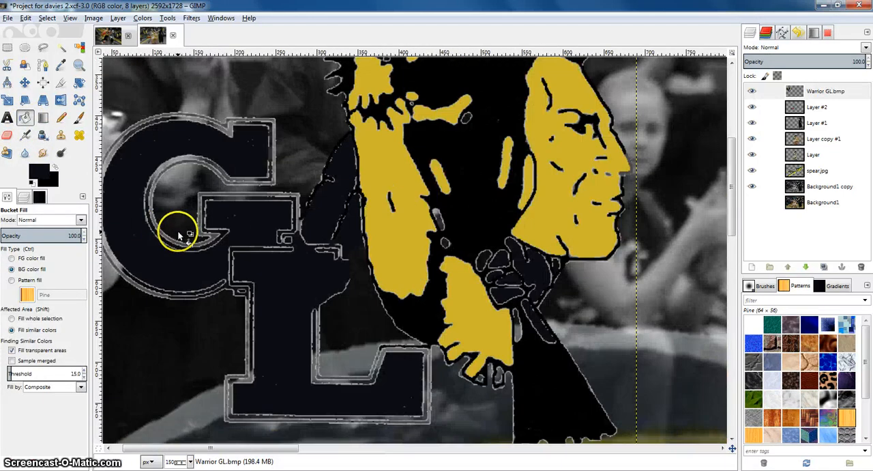
{"action": "left_click", "coordinate": [60, 66]}
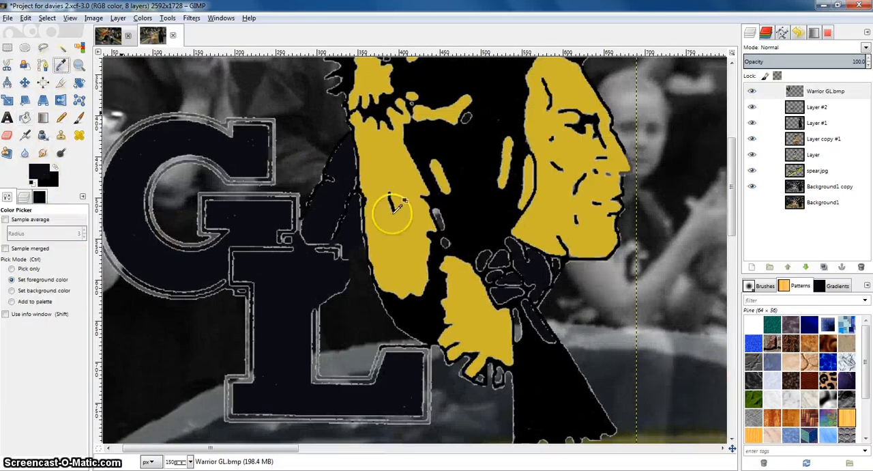
{"action": "left_click", "coordinate": [25, 117]}
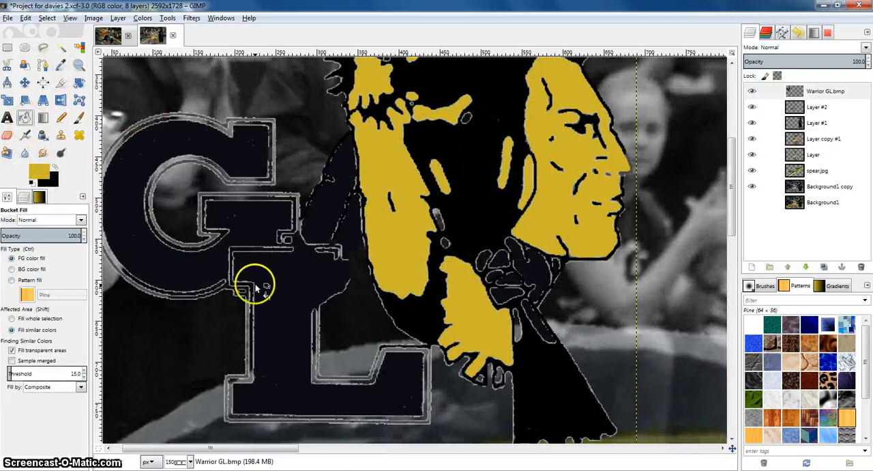
{"action": "left_click", "coordinate": [217, 203]}
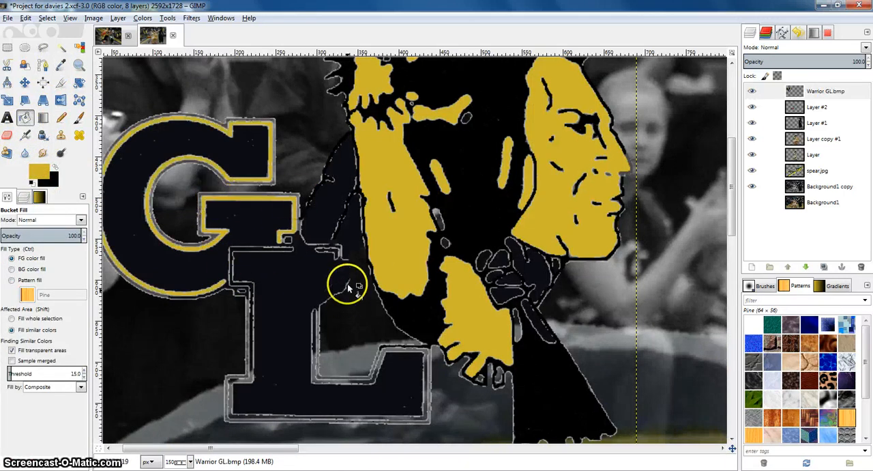
{"action": "left_click", "coordinate": [316, 330]}
Compare the recoloured logo with the finished logo in the other project's image
{"action": "scroll", "coordinate": [336, 300], "scroll_direction": "down", "scroll_amount": 3}
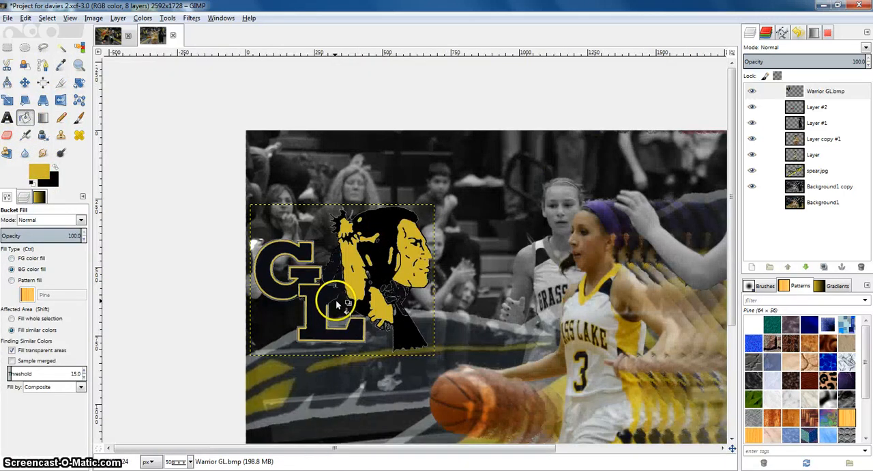
{"action": "left_click", "coordinate": [111, 36]}
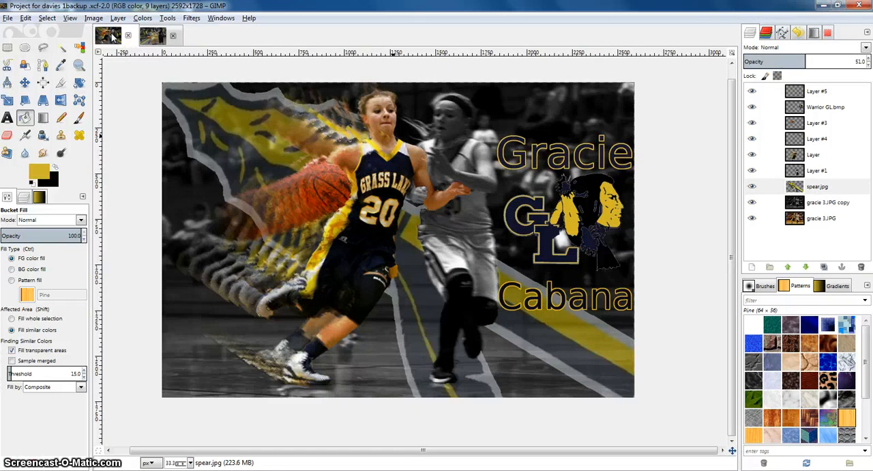
{"action": "left_click", "coordinate": [151, 36]}
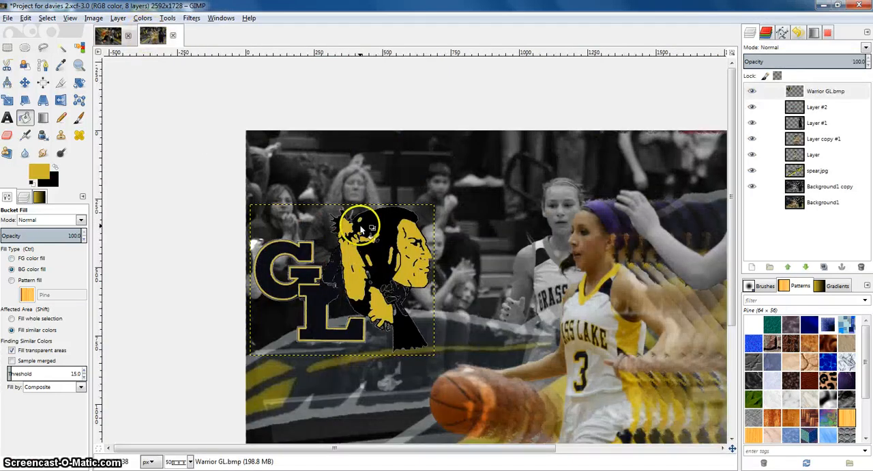
Bucket-fill a yellow splatter at the top of the hair black and recheck against the other project
{"action": "scroll", "coordinate": [153, 159], "scroll_direction": "up", "scroll_amount": 2}
{"action": "left_click", "coordinate": [55, 166]}
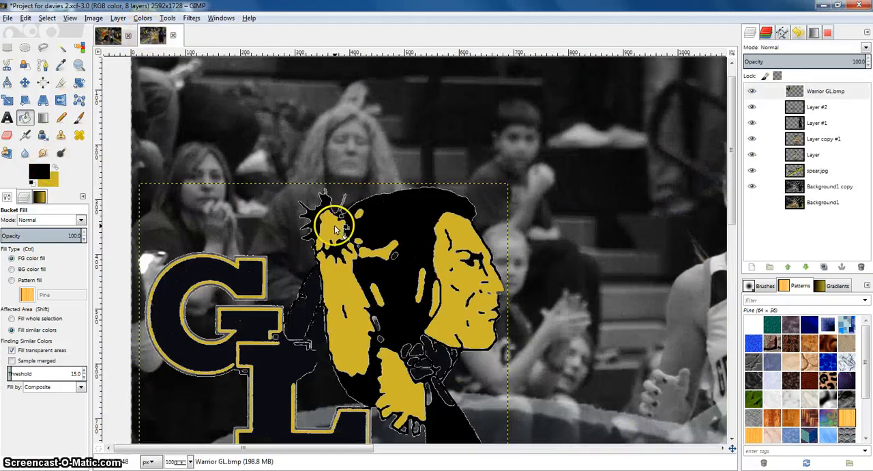
{"action": "left_click", "coordinate": [373, 256]}
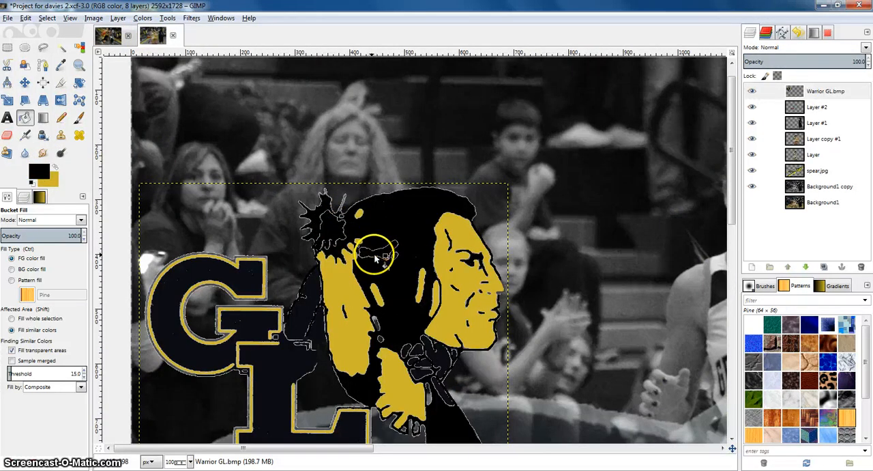
{"action": "left_click", "coordinate": [107, 36]}
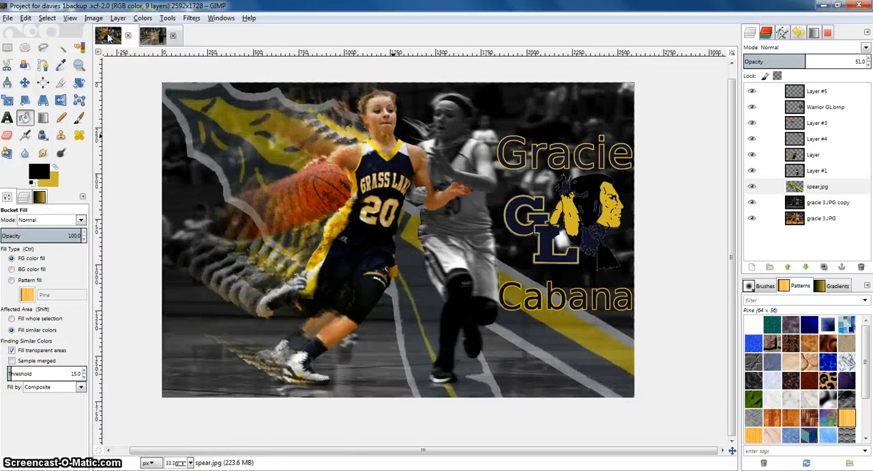
{"action": "left_click", "coordinate": [152, 35]}
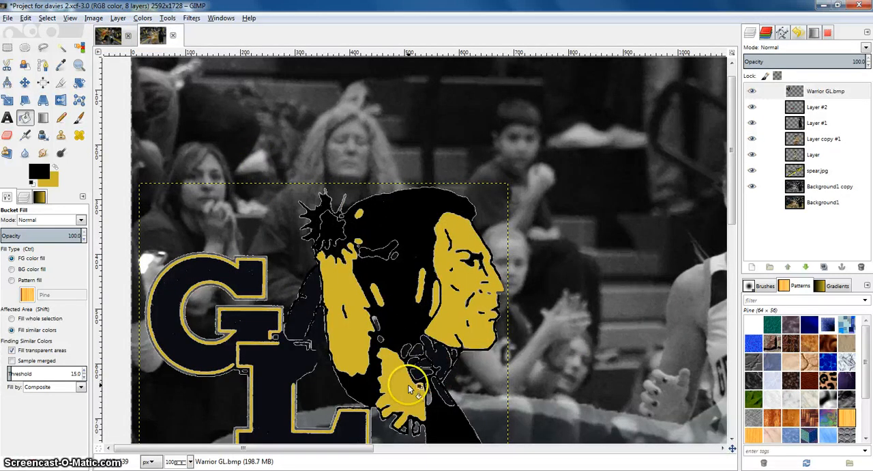
Bucket-fill the leftover yellow patches around the warrior's neck and hand with black
{"action": "left_click", "coordinate": [378, 299]}
{"action": "left_click", "coordinate": [423, 289]}
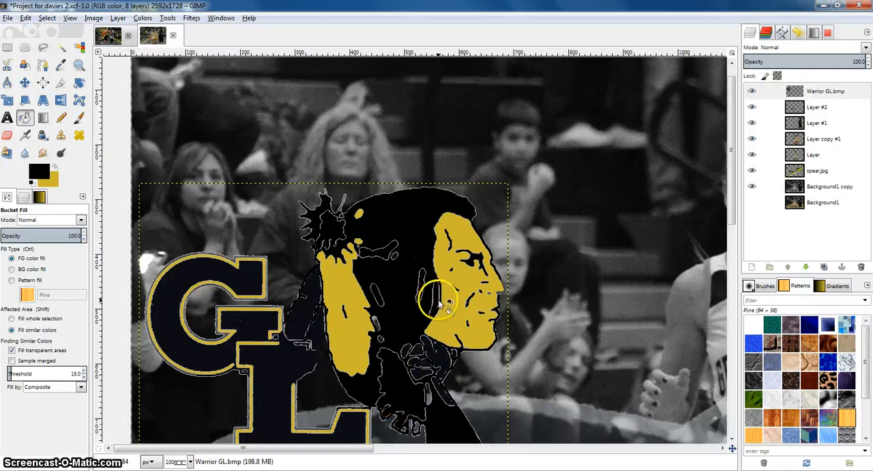
{"action": "left_click", "coordinate": [378, 331]}
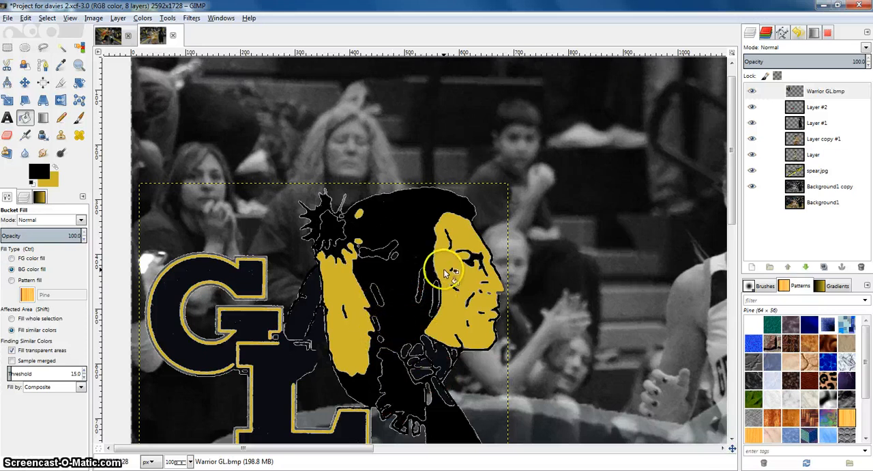
Scale the Warrior GL logo layer up with its aspect ratio linked, and move it slightly down and right
{"action": "scroll", "coordinate": [444, 273], "scroll_direction": "down", "scroll_amount": 3}
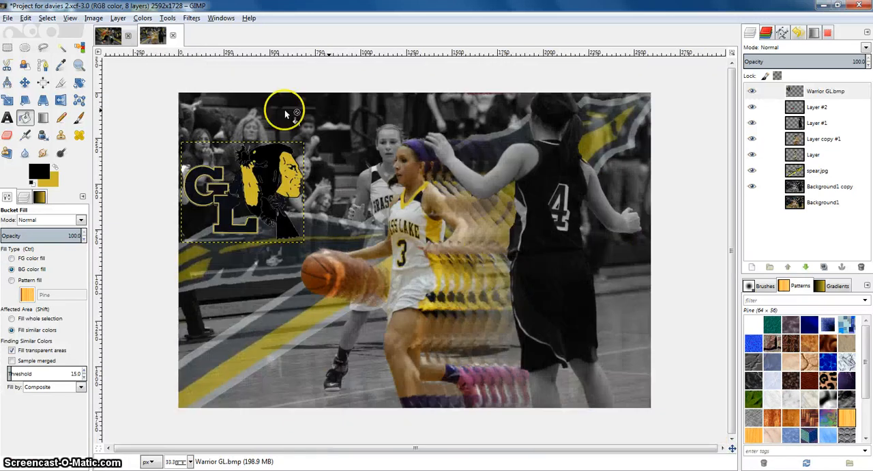
{"action": "scroll", "coordinate": [223, 166], "scroll_direction": "up", "scroll_amount": 1}
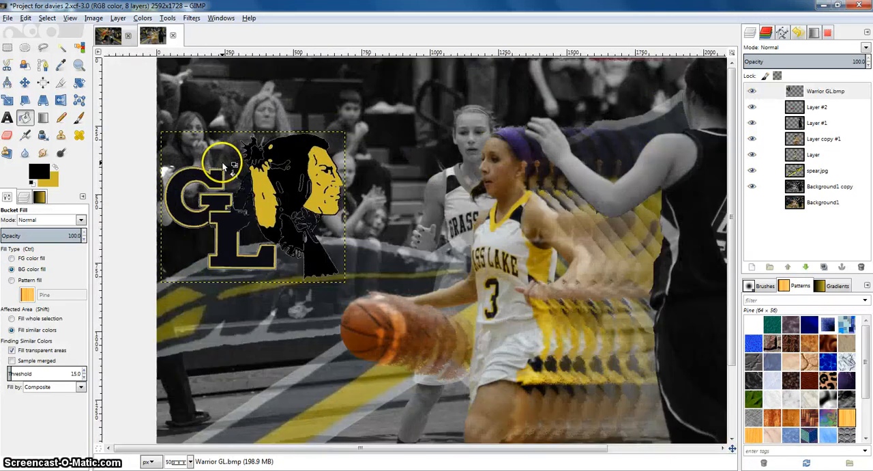
{"action": "left_click", "coordinate": [791, 91]}
{"action": "left_click", "coordinate": [11, 103]}
{"action": "left_click_drag", "start_coordinate": [332, 196], "coordinate": [364, 190]}
{"action": "left_click", "coordinate": [239, 123]}
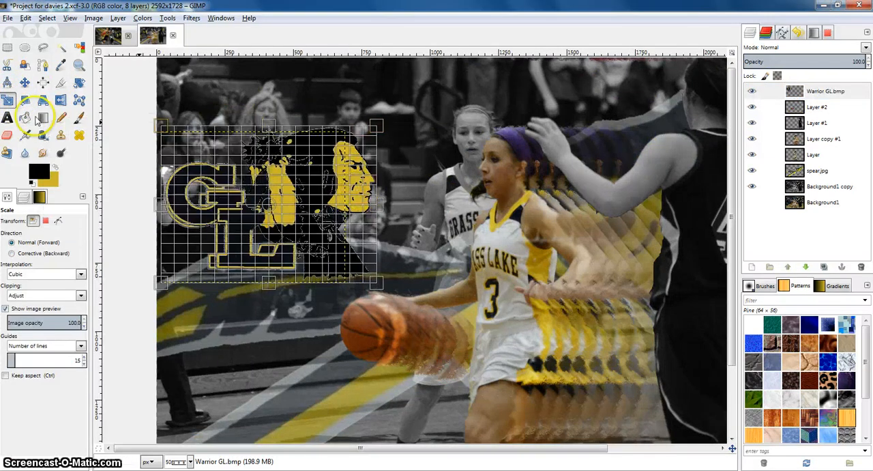
{"action": "left_click", "coordinate": [258, 181]}
{"action": "left_click", "coordinate": [120, 176]}
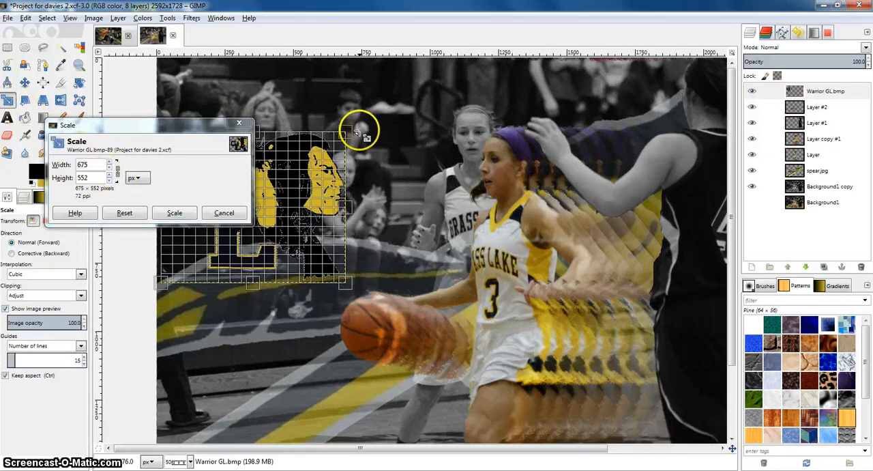
{"action": "left_click_drag", "start_coordinate": [356, 131], "coordinate": [393, 111]}
{"action": "left_click", "coordinate": [175, 212]}
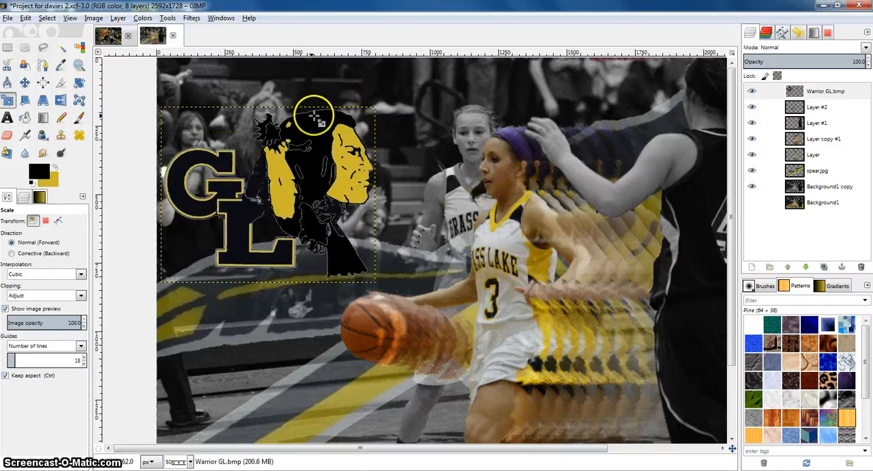
{"action": "left_click", "coordinate": [26, 82]}
{"action": "left_click_drag", "start_coordinate": [286, 176], "coordinate": [292, 189]}
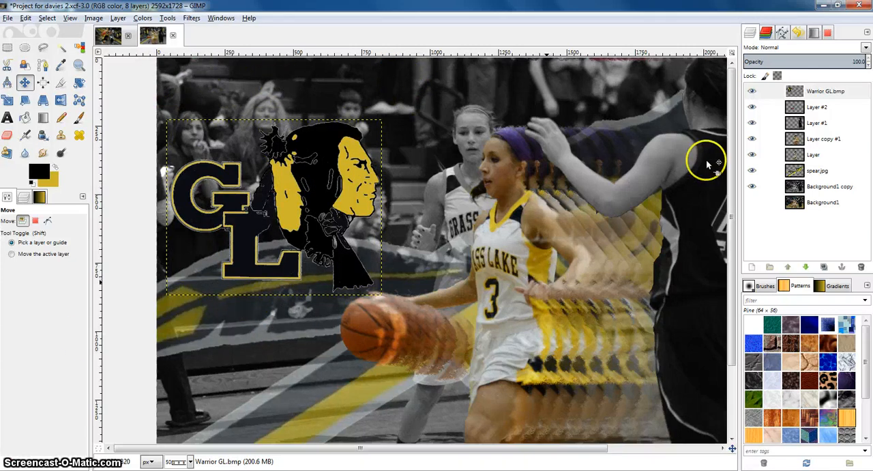
Apply a linear Motion Blur with length 18 to the Background1 copy layer
{"action": "left_click", "coordinate": [818, 138]}
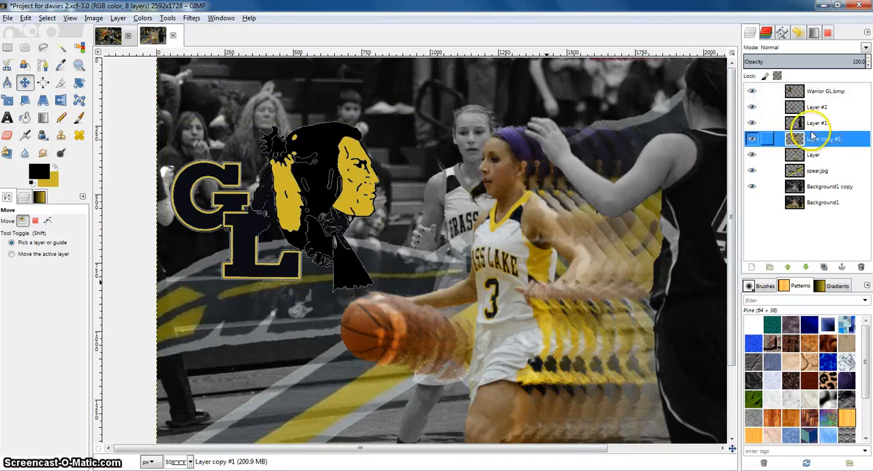
{"action": "left_click", "coordinate": [819, 187]}
{"action": "key", "text": "minus"}
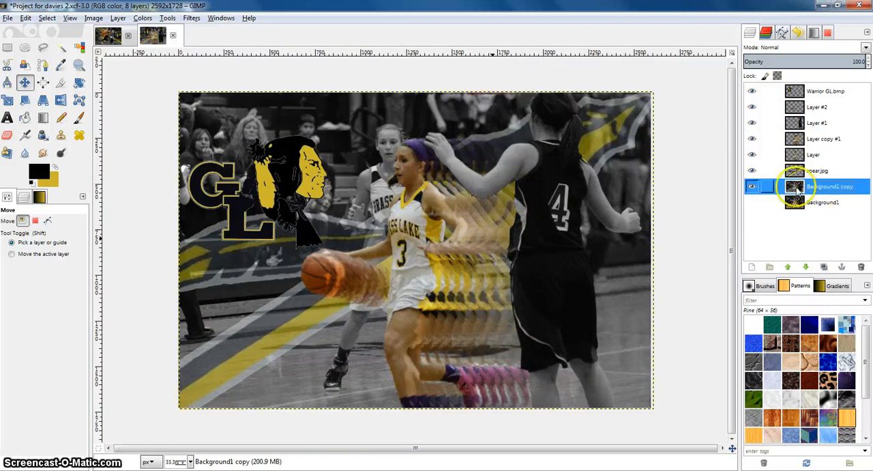
{"action": "left_click", "coordinate": [192, 18]}
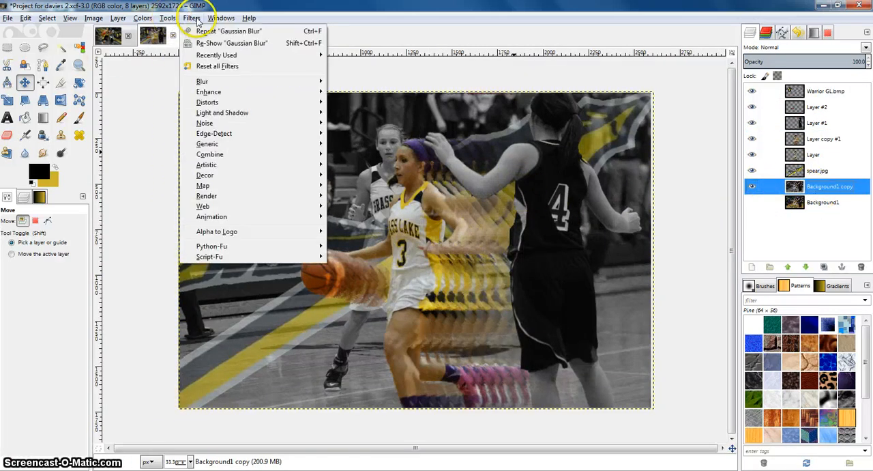
{"action": "left_click", "coordinate": [804, 191]}
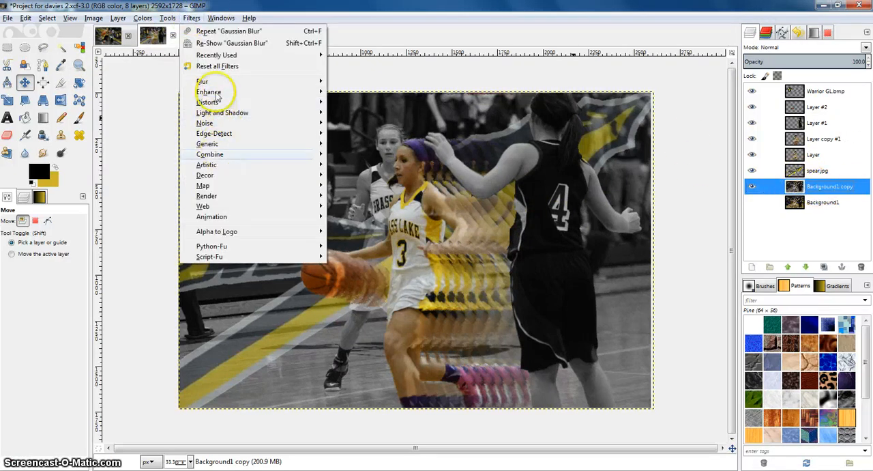
{"action": "mouse_move", "coordinate": [218, 85]}
{"action": "left_click", "coordinate": [360, 102]}
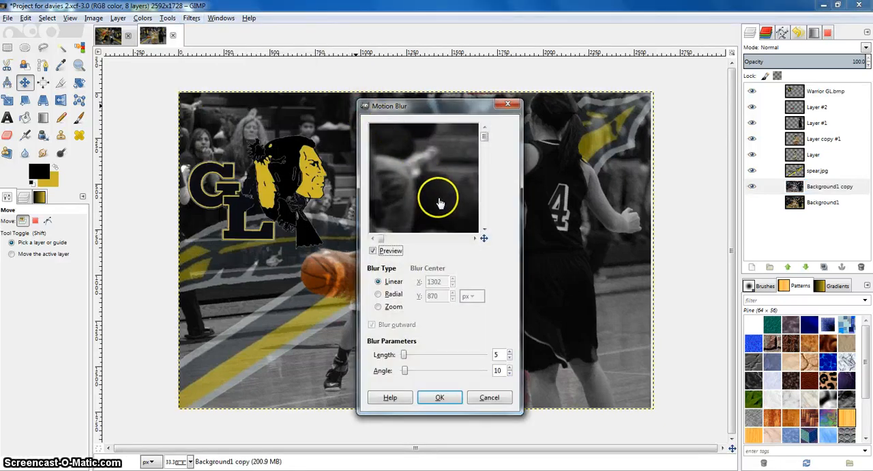
{"action": "left_click", "coordinate": [484, 238]}
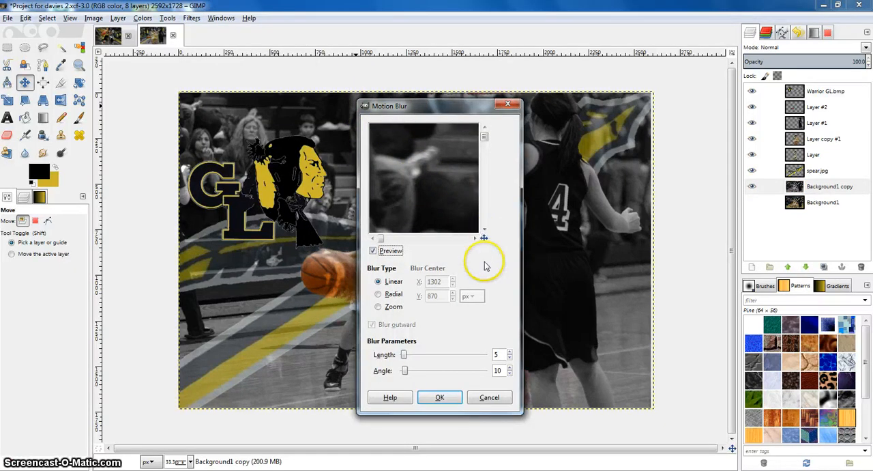
{"action": "left_click_drag", "start_coordinate": [407, 356], "coordinate": [407, 357]}
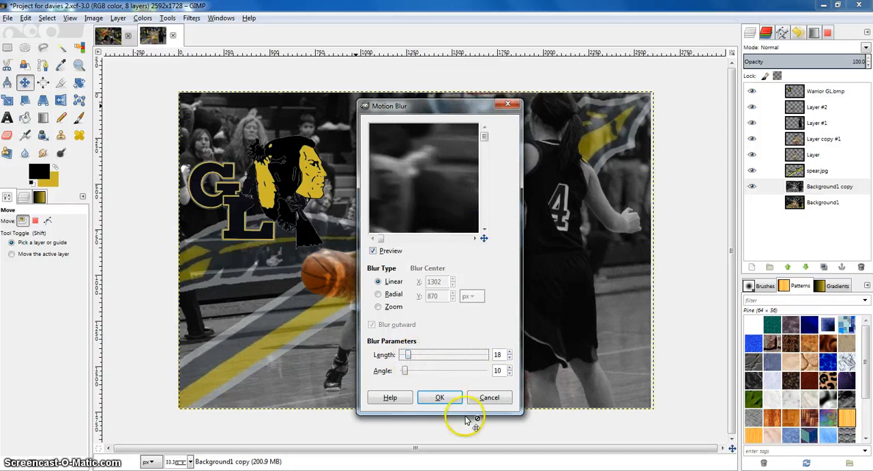
{"action": "left_click", "coordinate": [445, 398]}
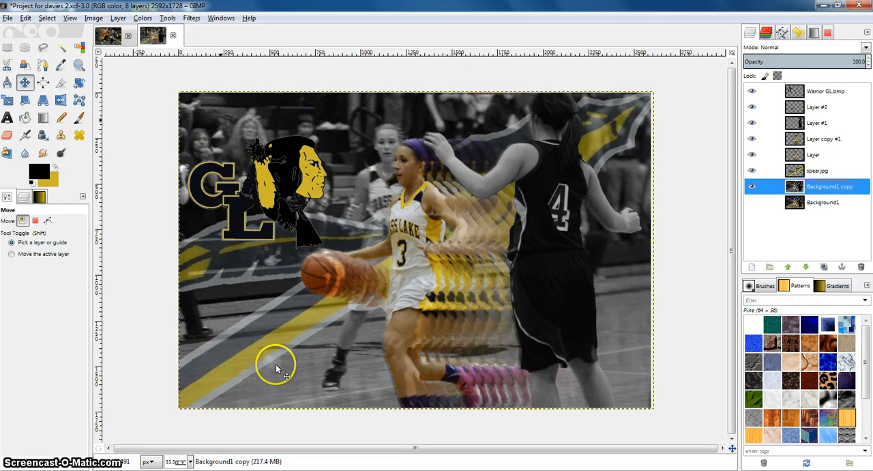
Apply the simple Blur filter to Layer #1
{"action": "left_click", "coordinate": [795, 123]}
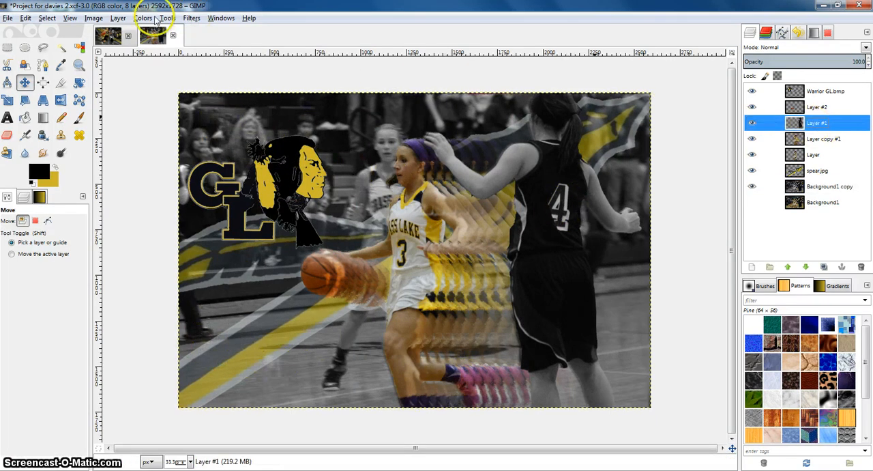
{"action": "left_click", "coordinate": [194, 19]}
{"action": "mouse_move", "coordinate": [209, 82]}
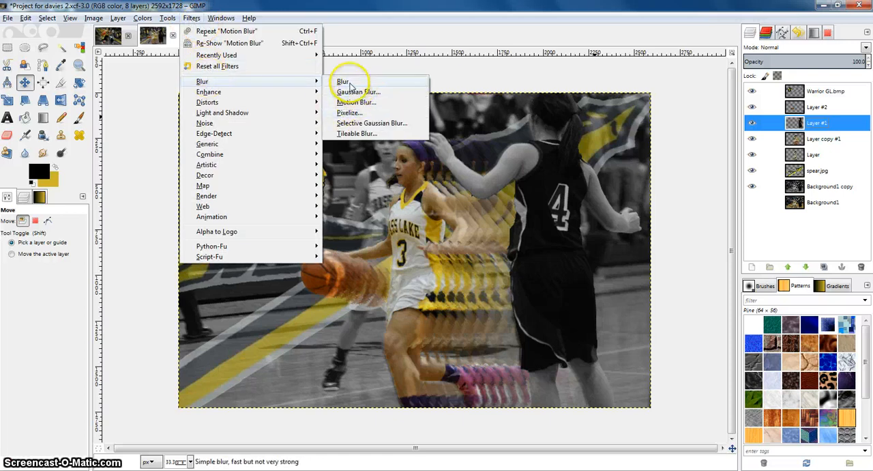
{"action": "left_click", "coordinate": [343, 82]}
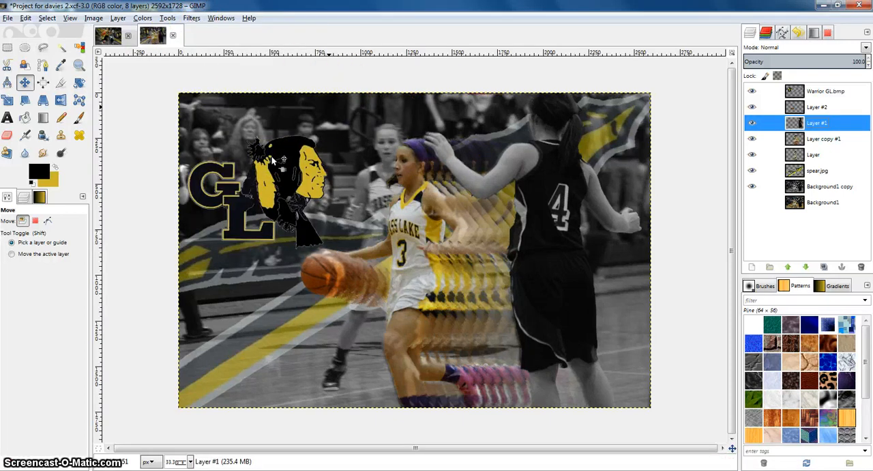
Apply a linear Motion Blur with length 18 to Layer #1
{"action": "left_click", "coordinate": [191, 18]}
{"action": "mouse_move", "coordinate": [222, 82]}
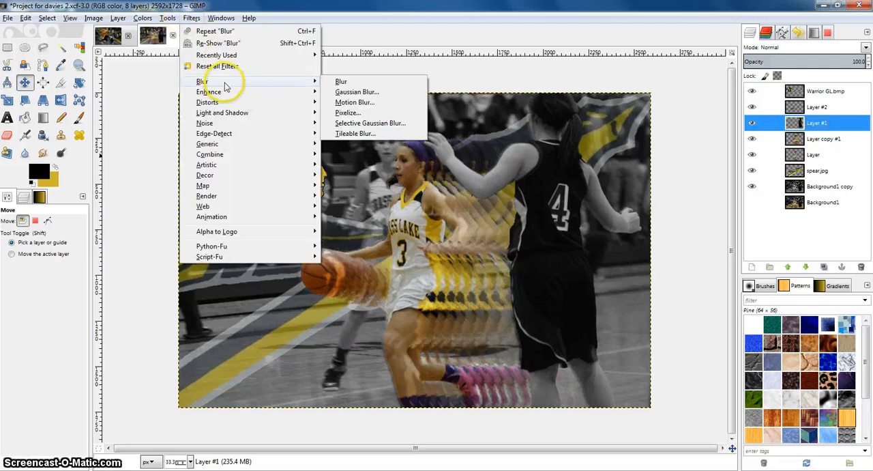
{"action": "left_click", "coordinate": [347, 102]}
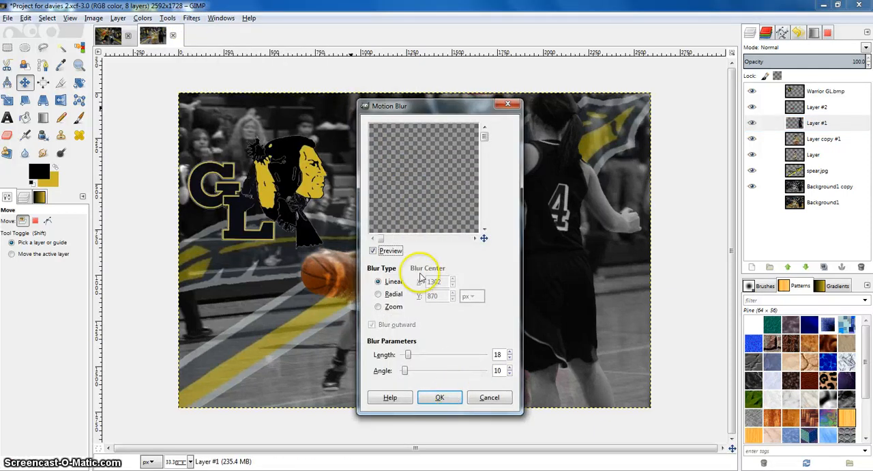
{"action": "left_click_drag", "start_coordinate": [481, 238], "coordinate": [522, 240]}
{"action": "scroll", "coordinate": [431, 181], "scroll_direction": "up", "scroll_amount": 2}
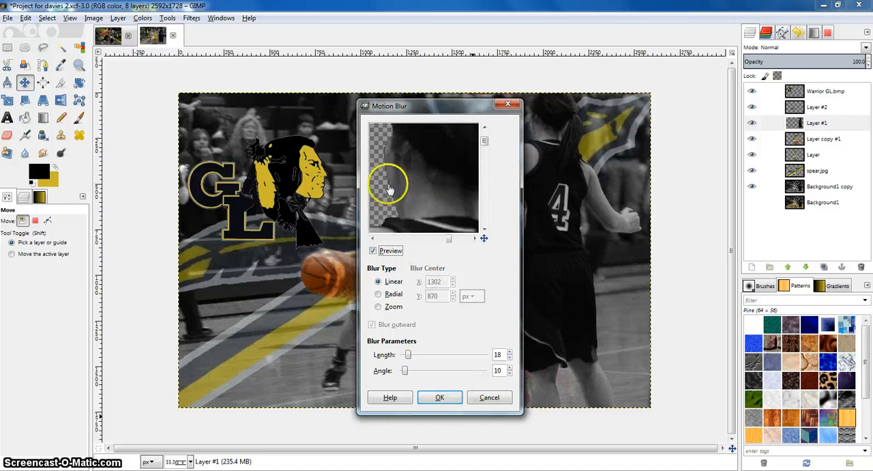
{"action": "left_click", "coordinate": [439, 397]}
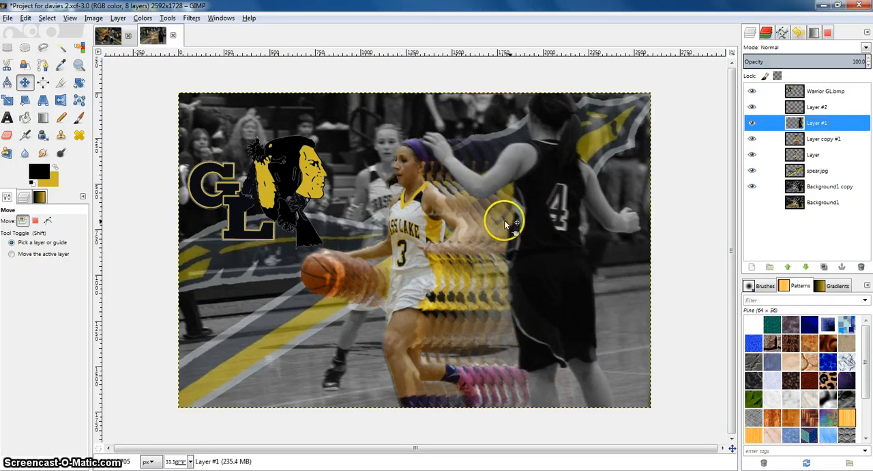
{"action": "scroll", "coordinate": [307, 207], "scroll_direction": "up", "scroll_amount": 1}
{"action": "left_click_drag", "start_coordinate": [311, 202], "coordinate": [368, 280]}
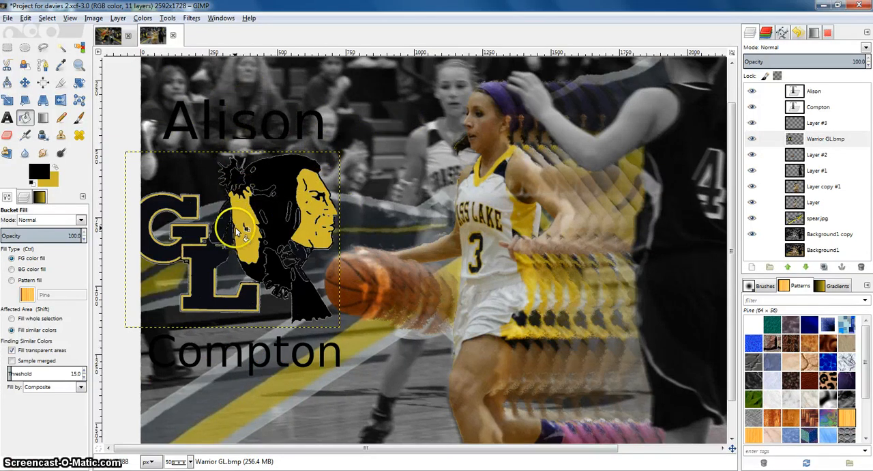
{"action": "left_click", "coordinate": [810, 106]}
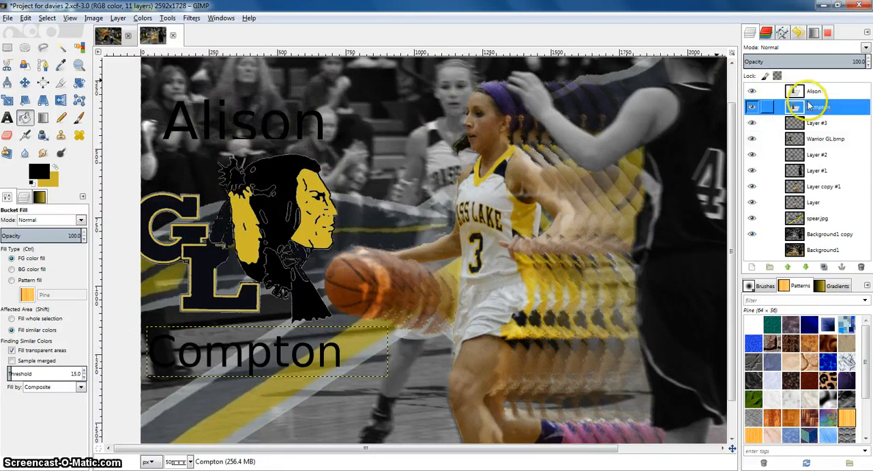
{"action": "left_click", "coordinate": [751, 266]}
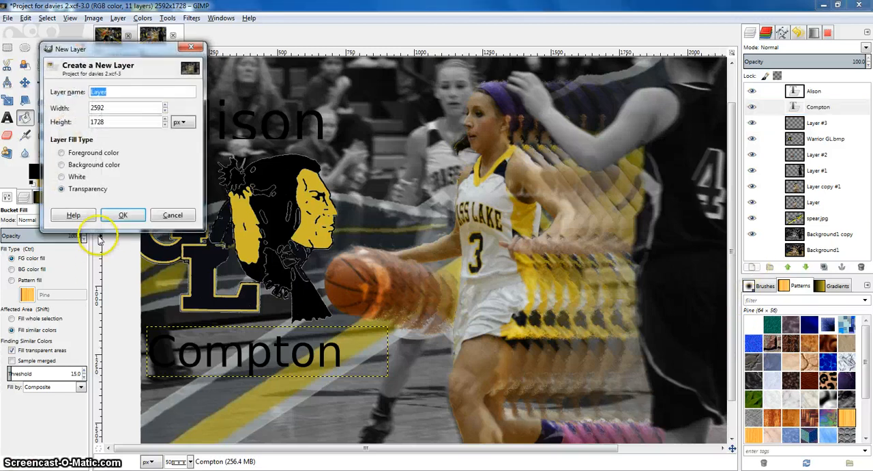
{"action": "left_click", "coordinate": [124, 215]}
{"action": "left_click", "coordinate": [800, 95]}
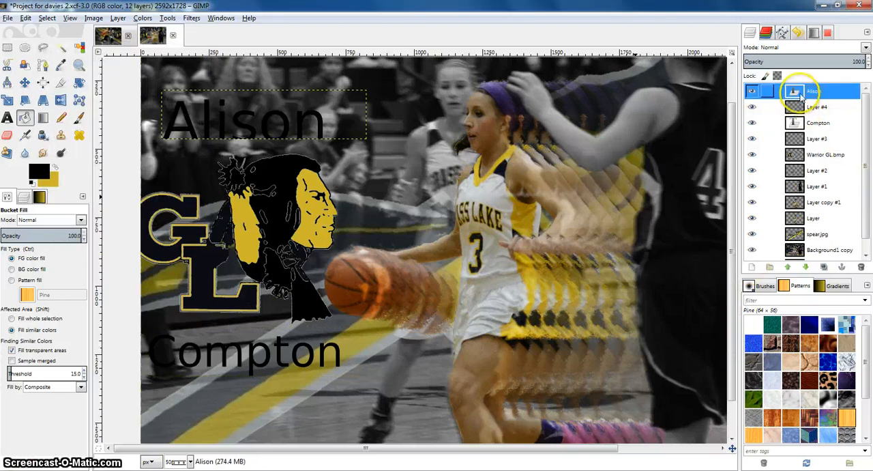
{"action": "right_click", "coordinate": [800, 93]}
{"action": "left_click", "coordinate": [741, 189]}
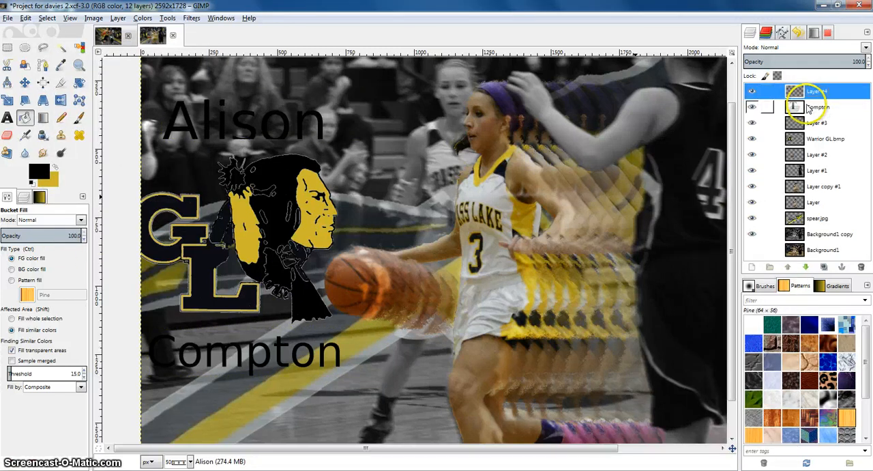
{"action": "right_click", "coordinate": [805, 107]}
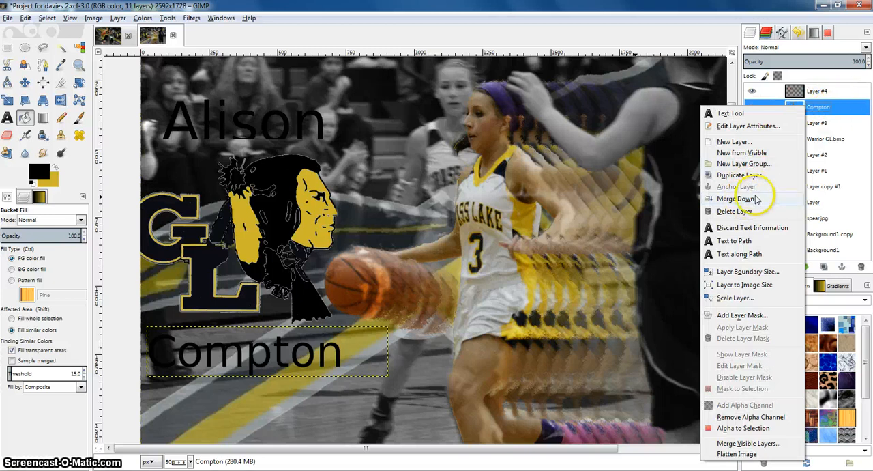
{"action": "left_click", "coordinate": [737, 198]}
{"action": "left_click", "coordinate": [756, 93]}
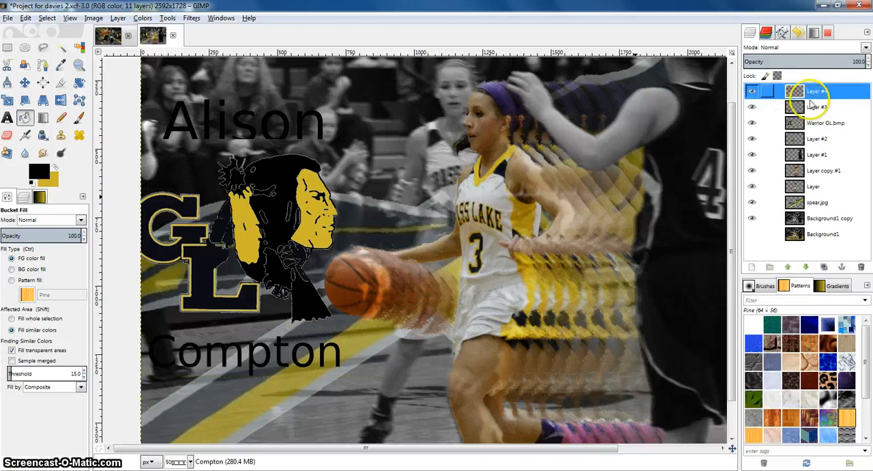
{"action": "left_click", "coordinate": [79, 47]}
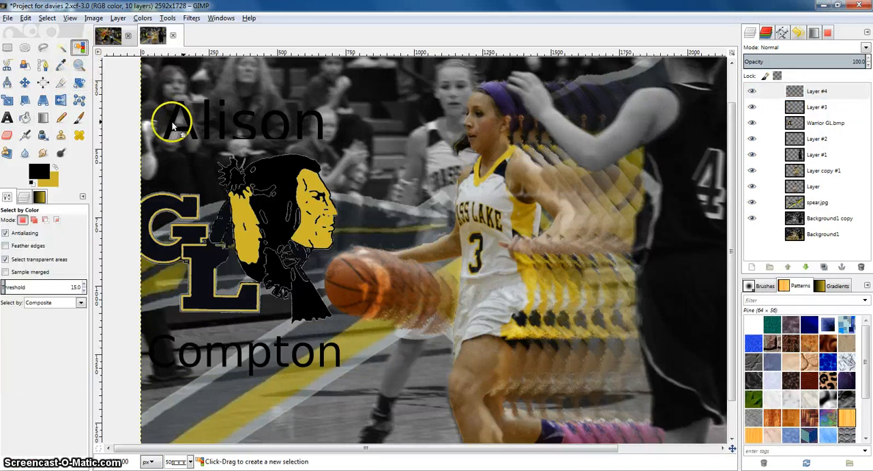
{"action": "left_click", "coordinate": [756, 91]}
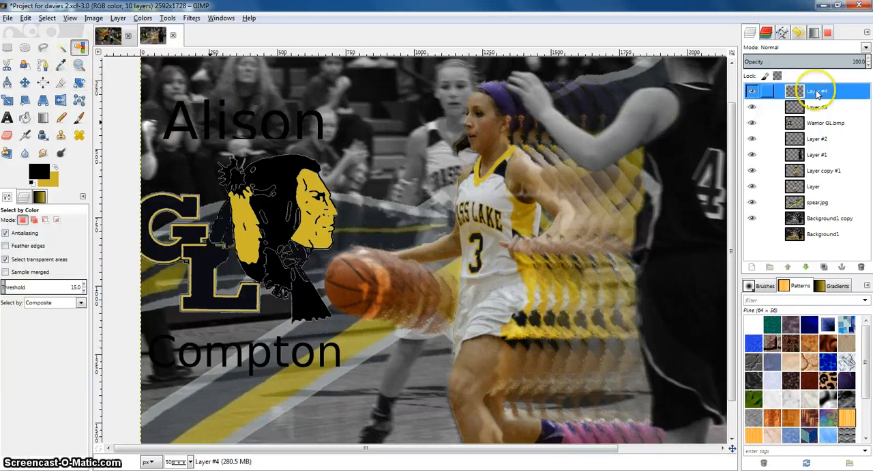
{"action": "left_click", "coordinate": [239, 118]}
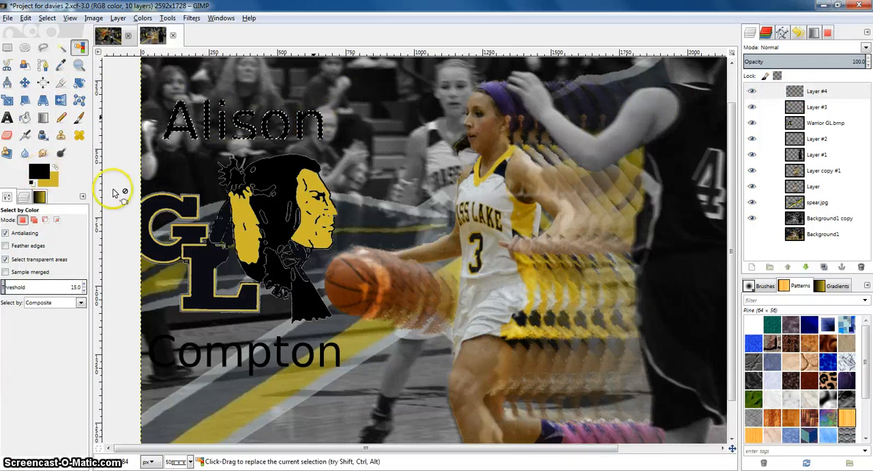
{"action": "left_click", "coordinate": [863, 92]}
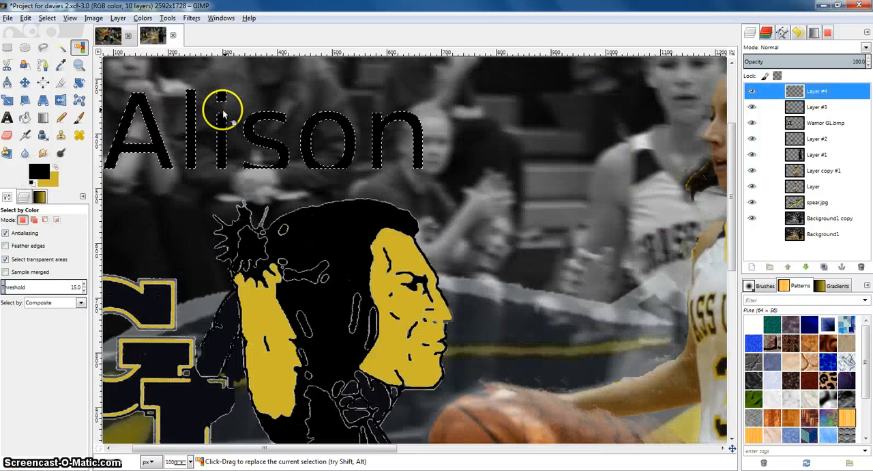
{"action": "scroll", "coordinate": [224, 102], "scroll_direction": "up", "scroll_amount": 5}
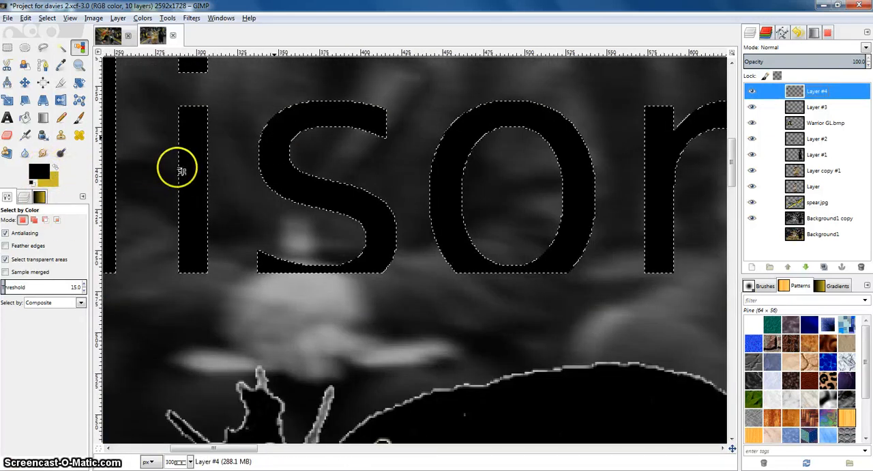
Sample the yellow from the Warrior GL.bmp logo with the Color Picker and switch to Bucket Fill
{"action": "left_click", "coordinate": [61, 65]}
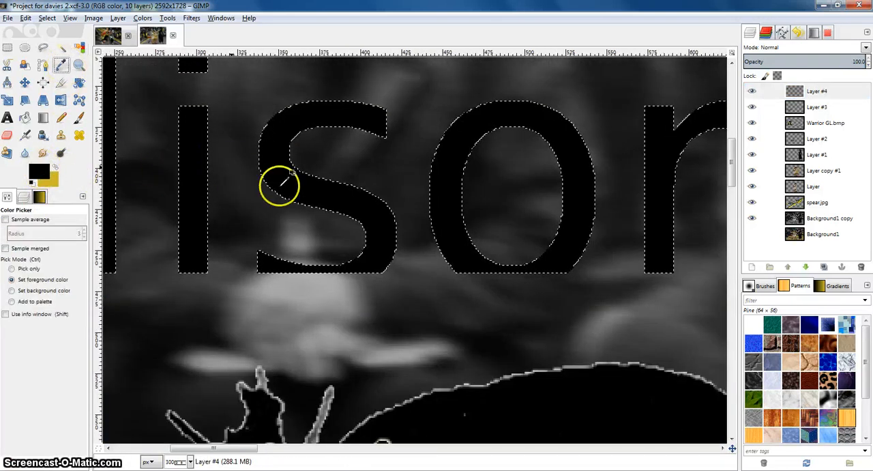
{"action": "scroll", "coordinate": [325, 228], "scroll_direction": "down", "scroll_amount": 3}
{"action": "scroll", "coordinate": [534, 252], "scroll_direction": "down", "scroll_amount": 3}
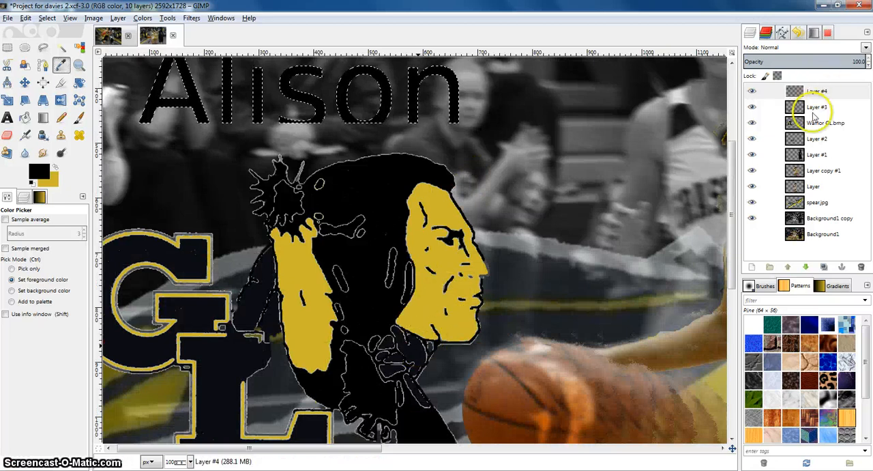
{"action": "left_click", "coordinate": [798, 123]}
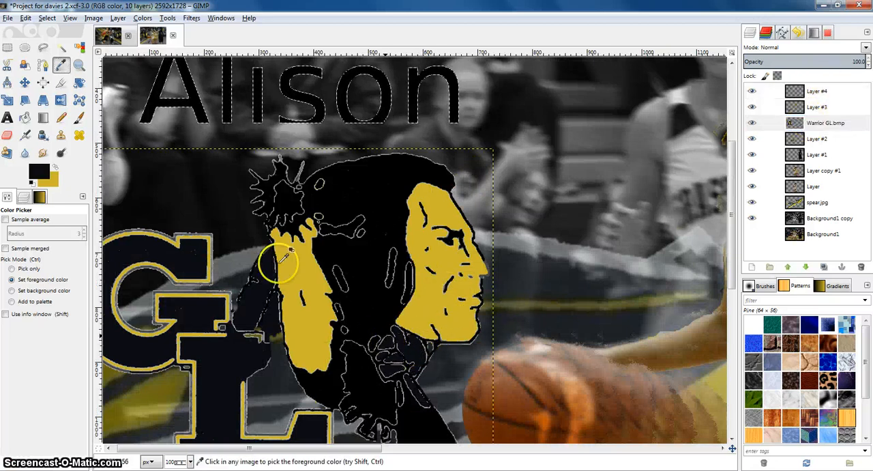
{"action": "left_click", "coordinate": [24, 117]}
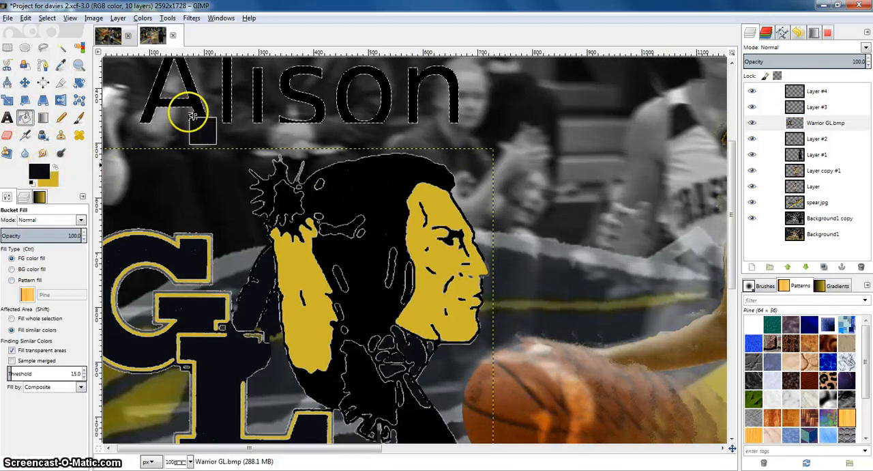
Add a new transparent layer above Layer #4
{"action": "left_click", "coordinate": [800, 90]}
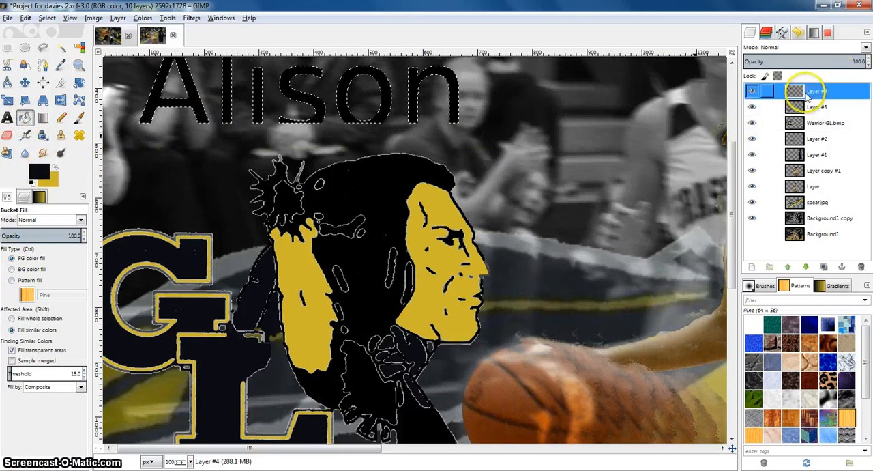
{"action": "left_click", "coordinate": [198, 105]}
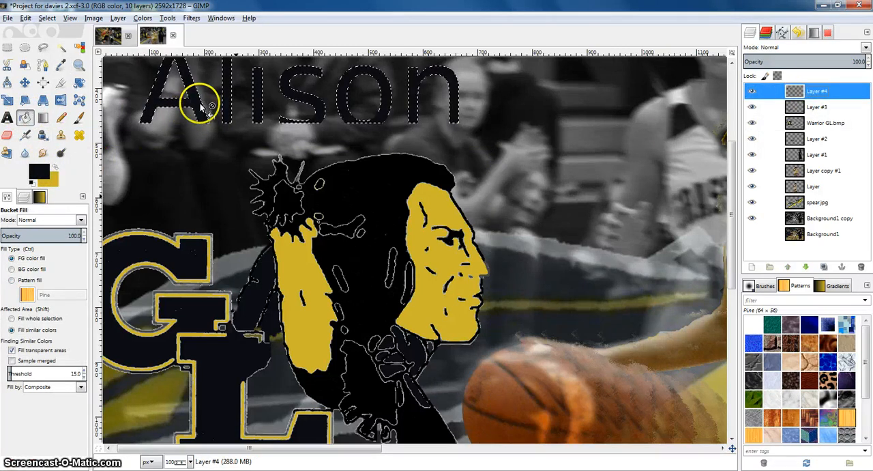
{"action": "scroll", "coordinate": [220, 107], "scroll_direction": "down", "scroll_amount": 1}
{"action": "left_click_drag", "start_coordinate": [228, 105], "coordinate": [293, 164]}
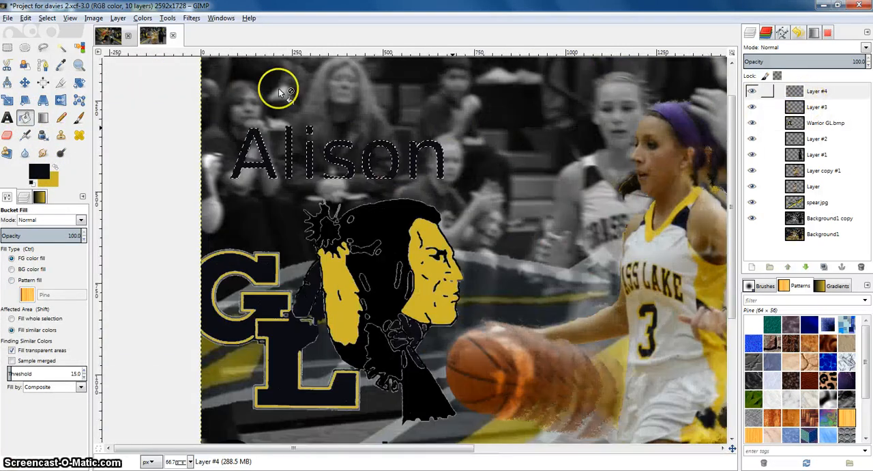
{"action": "left_click", "coordinate": [28, 20]}
{"action": "left_click", "coordinate": [42, 20]}
{"action": "left_click", "coordinate": [42, 21]}
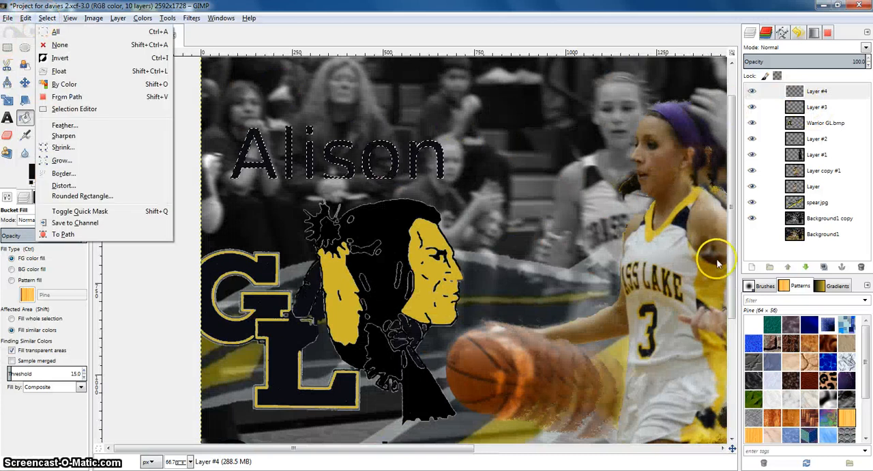
{"action": "left_click", "coordinate": [748, 263]}
{"action": "left_click", "coordinate": [751, 266]}
{"action": "left_click", "coordinate": [137, 228]}
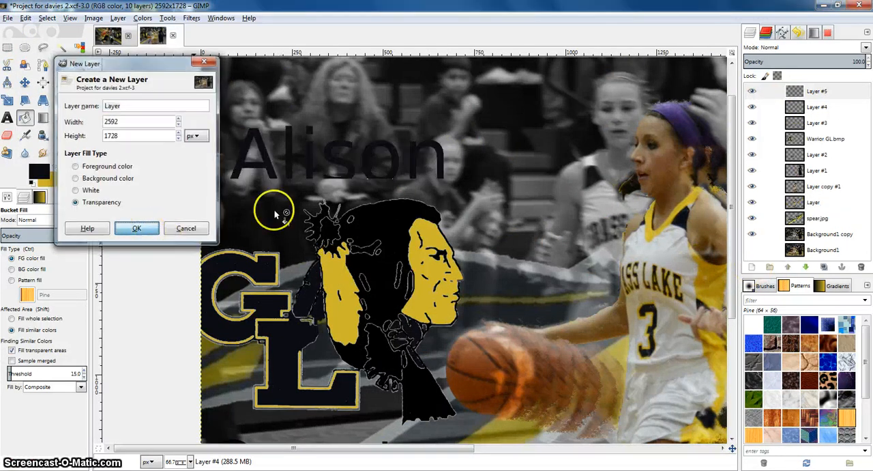
{"action": "left_click", "coordinate": [95, 19]}
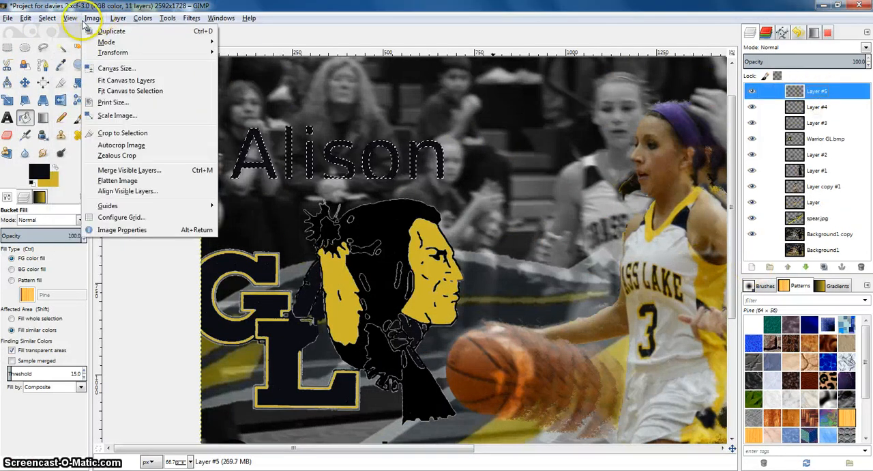
{"action": "left_click", "coordinate": [62, 160]}
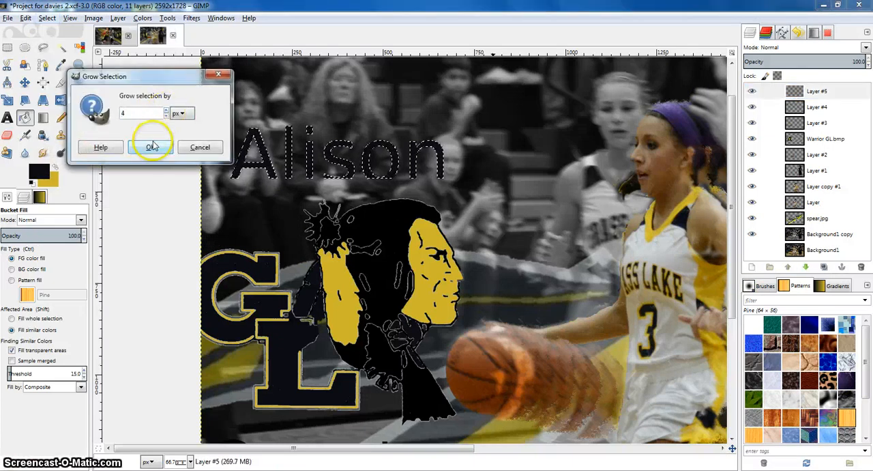
{"action": "left_click", "coordinate": [150, 146]}
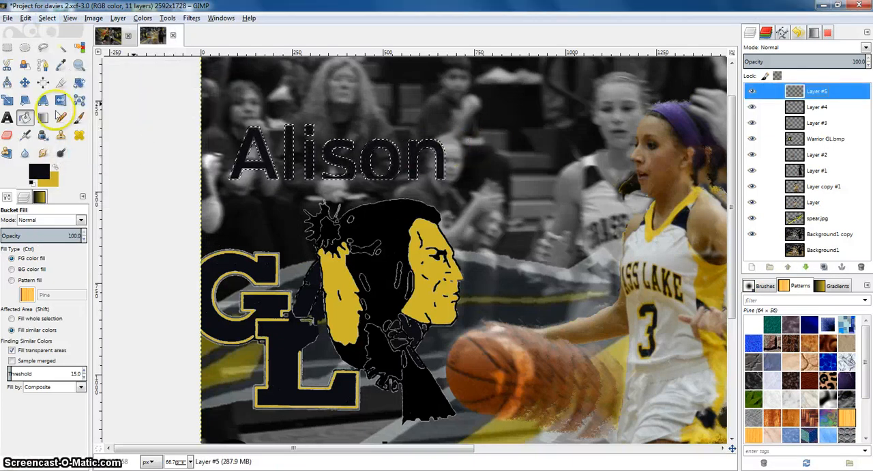
Fill the grown selection with yellow on Layer #5 and move that layer below Layer #4
{"action": "left_click", "coordinate": [55, 166]}
{"action": "left_click_drag", "start_coordinate": [306, 161], "coordinate": [314, 162]}
{"action": "left_click_drag", "start_coordinate": [822, 107], "coordinate": [821, 106]}
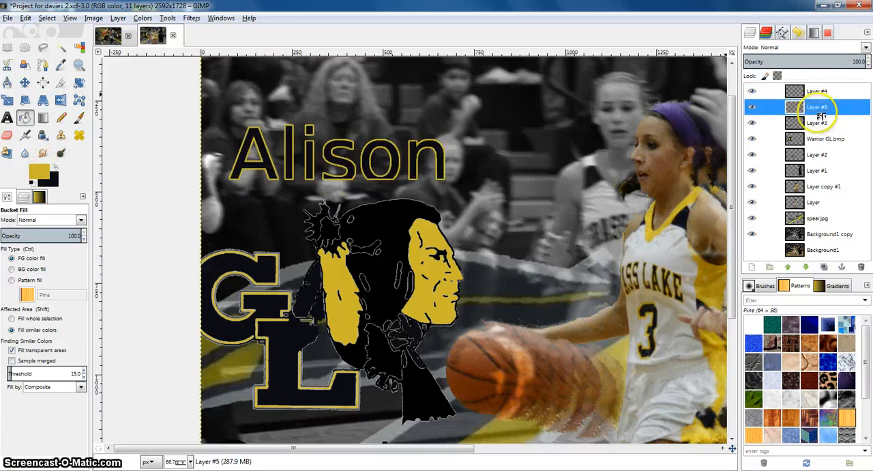
{"action": "right_click", "coordinate": [535, 115]}
{"action": "mouse_move", "coordinate": [574, 143]}
{"action": "left_click", "coordinate": [637, 167]}
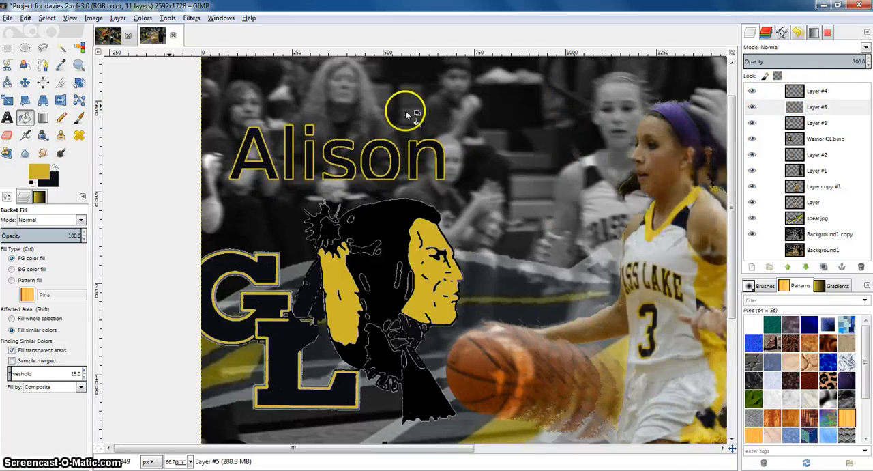
{"action": "right_click", "coordinate": [831, 105]}
{"action": "right_click", "coordinate": [821, 90]}
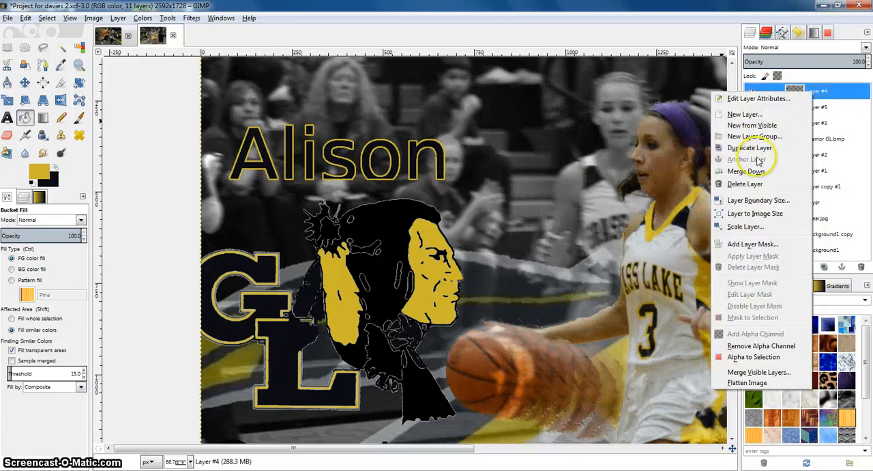
{"action": "left_click", "coordinate": [746, 171]}
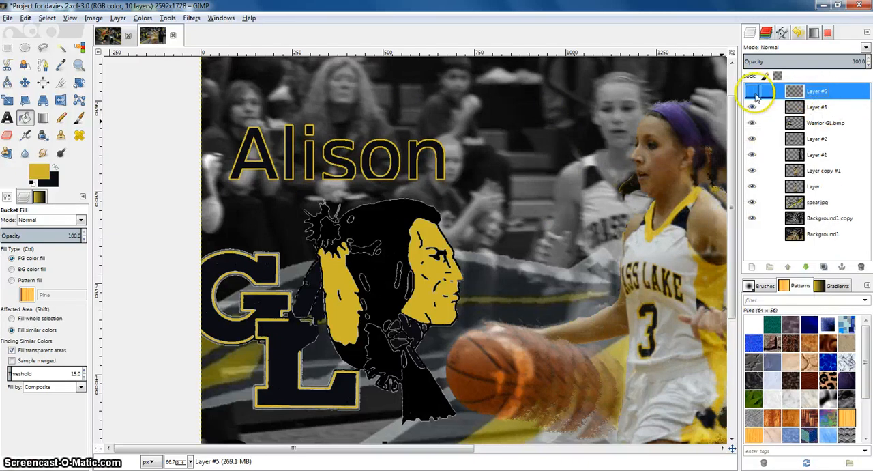
Try bucket-filling parts of the Warrior logo with black, undoing each fill
{"action": "scroll", "coordinate": [456, 292], "scroll_direction": "down", "scroll_amount": 3}
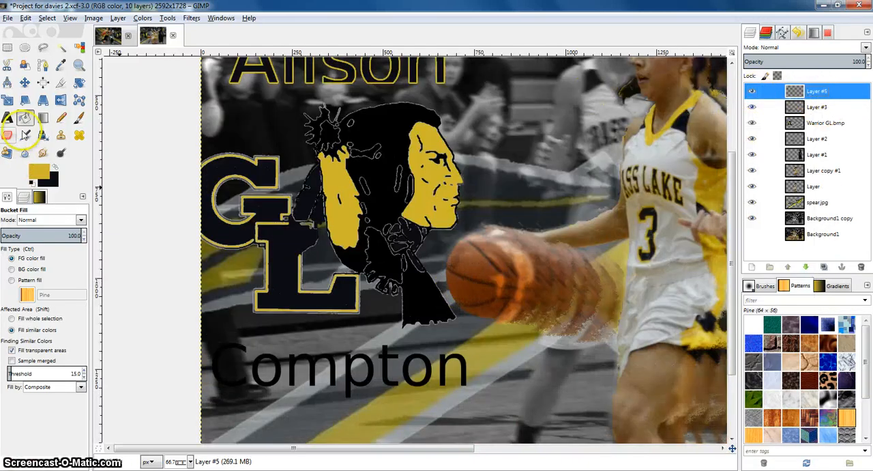
{"action": "left_click", "coordinate": [784, 123]}
{"action": "left_click", "coordinate": [55, 168]}
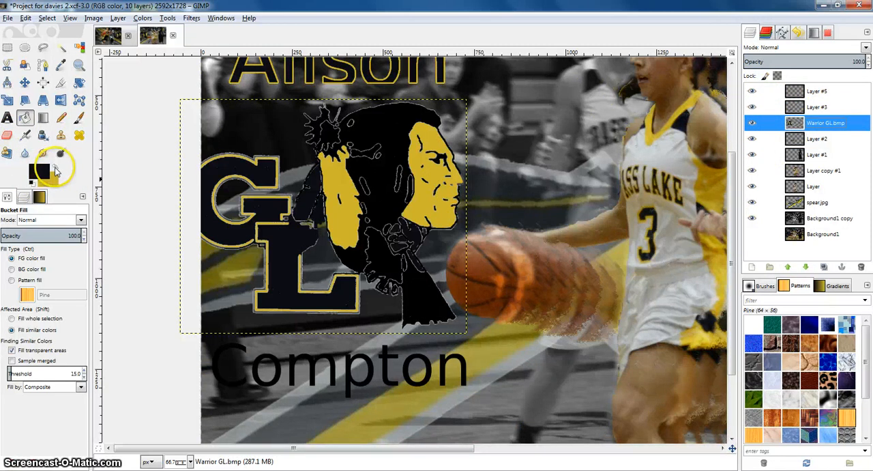
{"action": "left_click", "coordinate": [366, 166]}
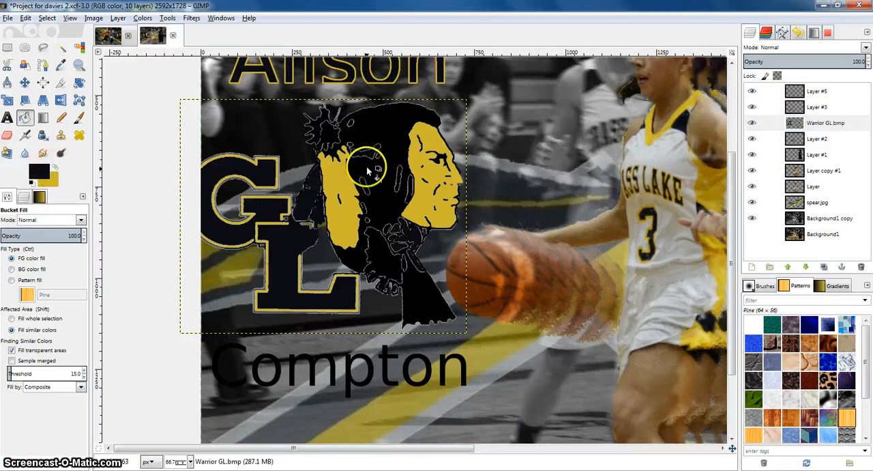
{"action": "left_click", "coordinate": [412, 195]}
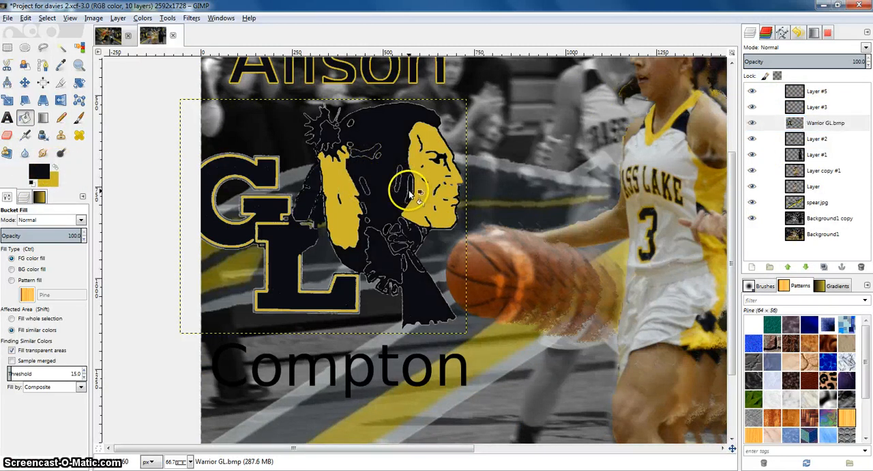
{"action": "key", "text": "ctrl+z"}
{"action": "left_click", "coordinate": [412, 193]}
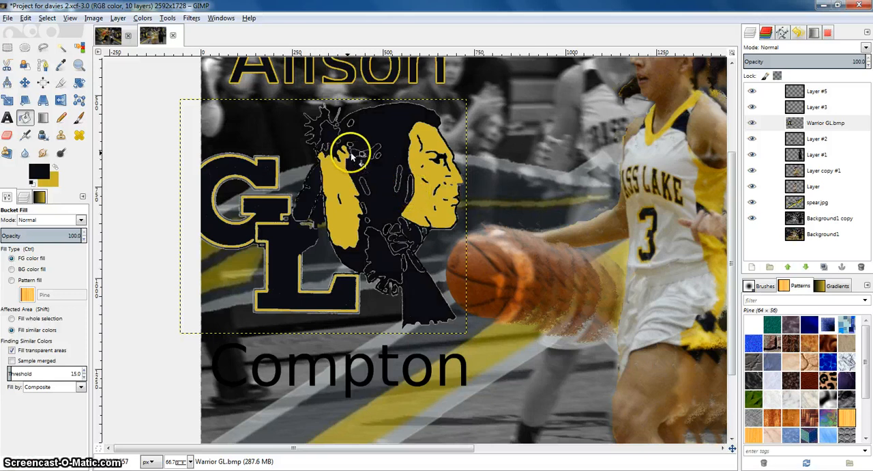
{"action": "key", "text": "ctrl+z"}
{"action": "left_click", "coordinate": [333, 139]}
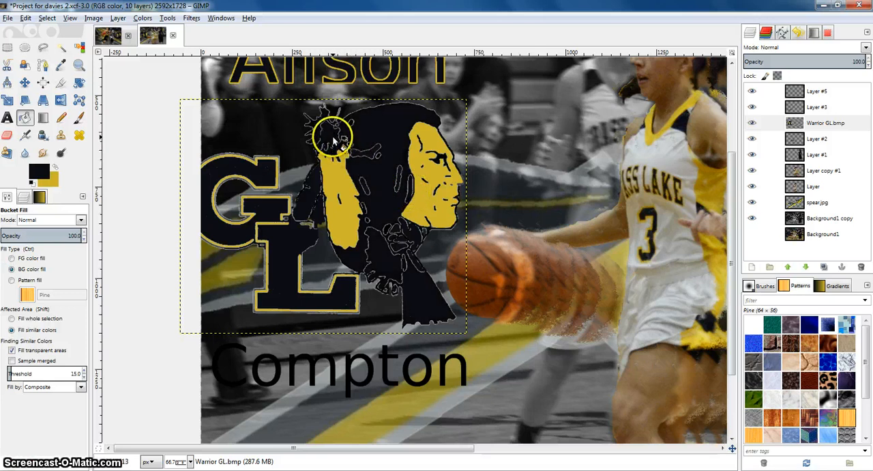
{"action": "key", "text": "ctrl+z"}
{"action": "scroll", "coordinate": [450, 273], "scroll_direction": "down", "scroll_amount": 2}
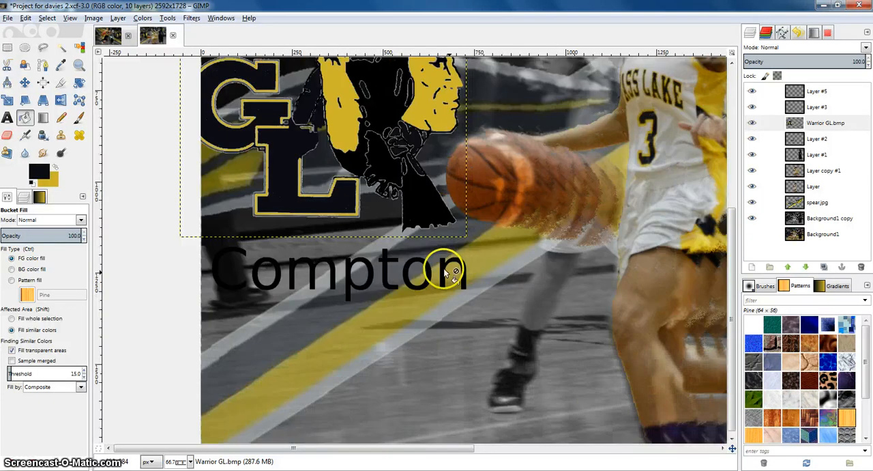
{"action": "left_click", "coordinate": [383, 161]}
{"action": "key", "text": "ctrl+z"}
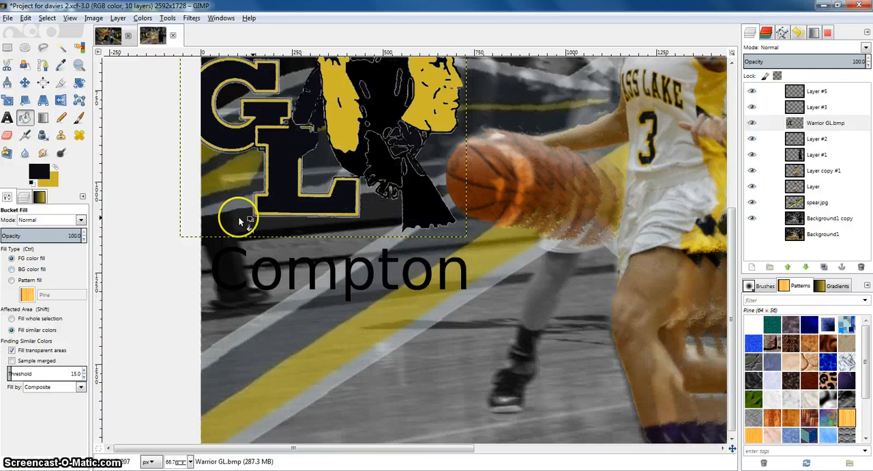
{"action": "scroll", "coordinate": [241, 219], "scroll_direction": "down", "scroll_amount": 1}
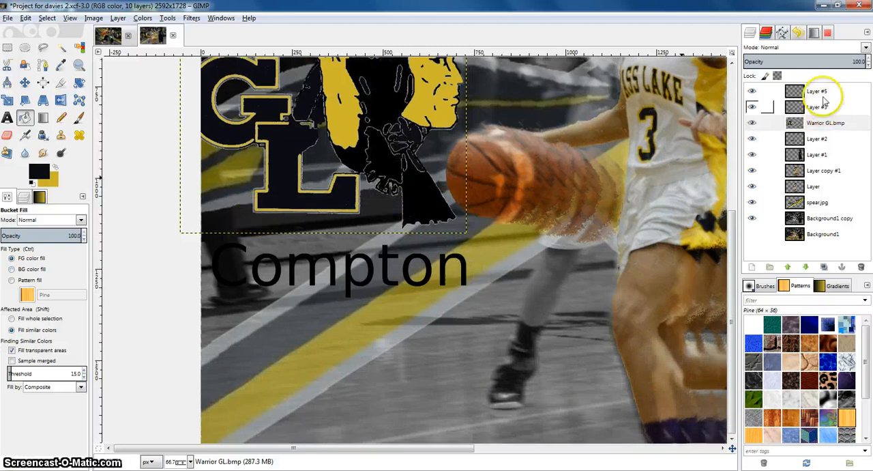
{"action": "left_click", "coordinate": [800, 107]}
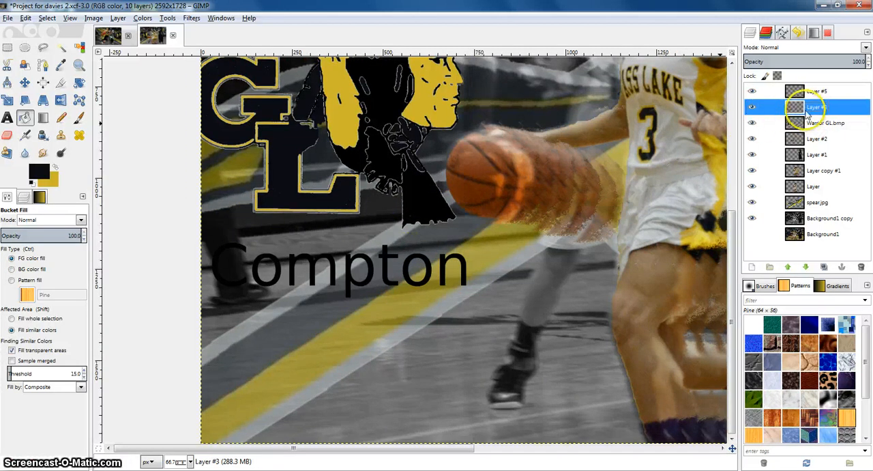
{"action": "left_click", "coordinate": [80, 47]}
{"action": "left_click", "coordinate": [291, 276]}
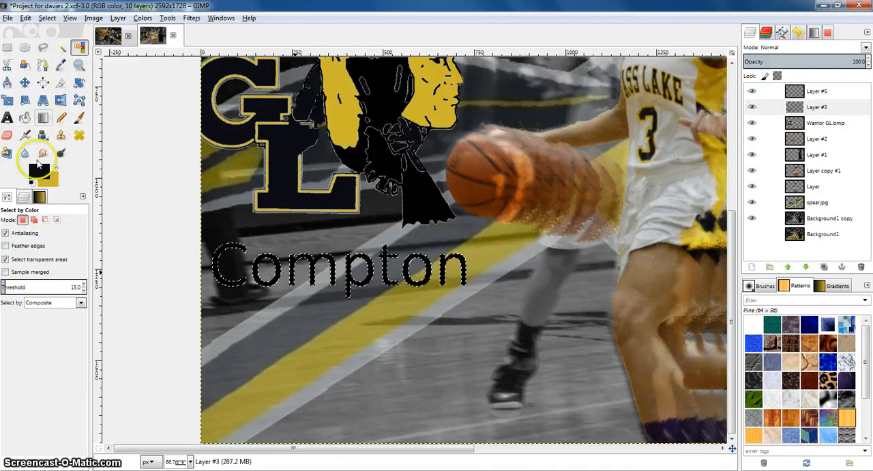
{"action": "left_click_drag", "start_coordinate": [37, 170], "coordinate": [283, 281]}
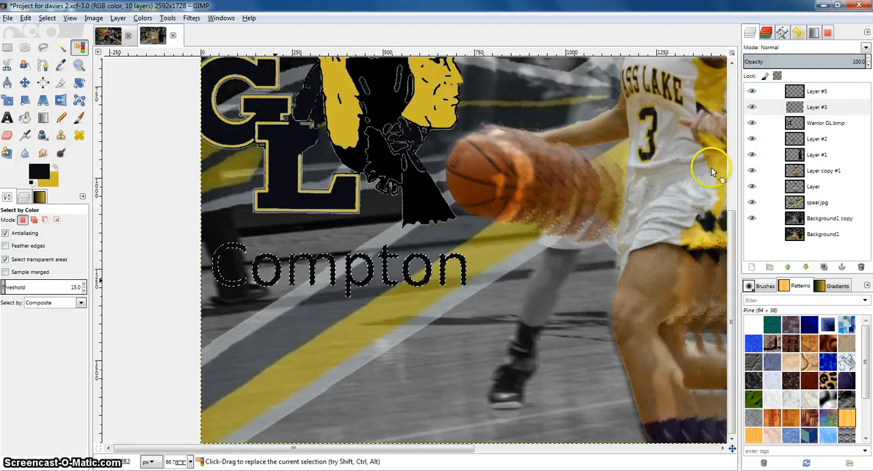
Create a new transparent layer above Layer #3
{"action": "left_click", "coordinate": [791, 107]}
{"action": "right_click", "coordinate": [791, 107]}
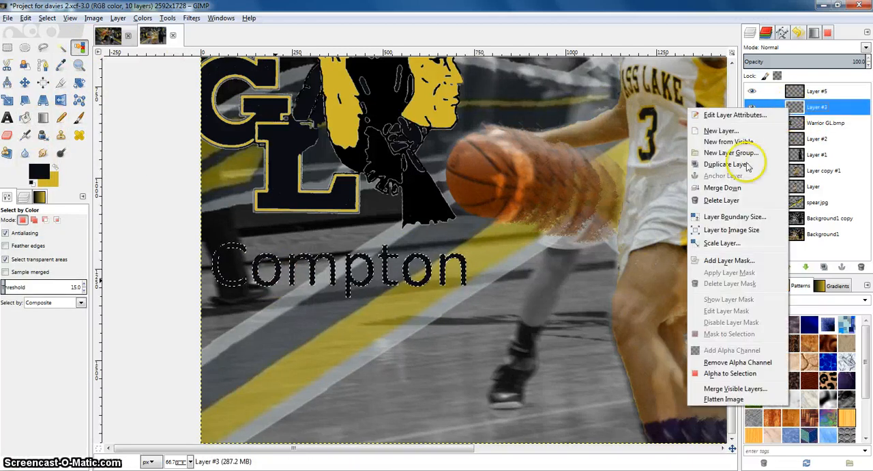
{"action": "left_click", "coordinate": [858, 148]}
{"action": "left_click", "coordinate": [751, 266]}
{"action": "left_click", "coordinate": [163, 253]}
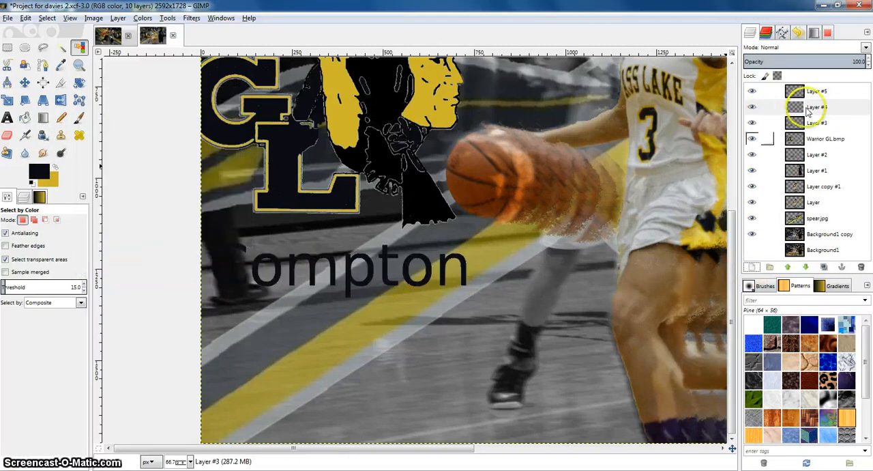
{"action": "left_click", "coordinate": [808, 110]}
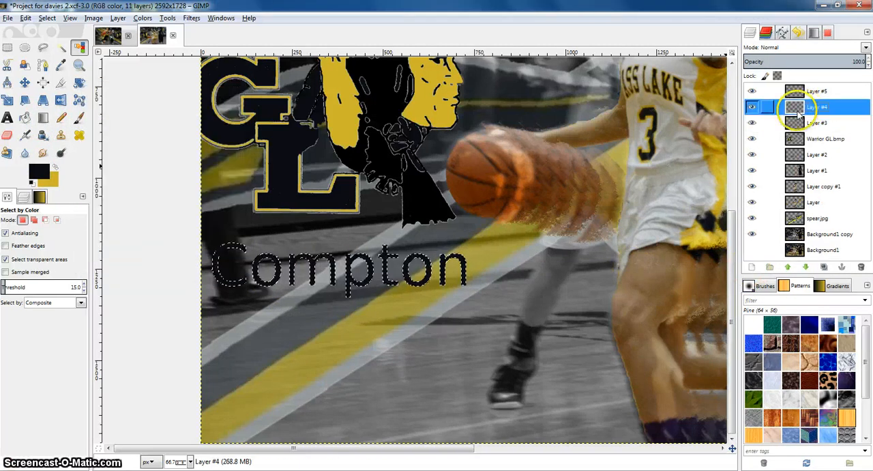
{"action": "left_click", "coordinate": [47, 18]}
{"action": "left_click", "coordinate": [72, 157]}
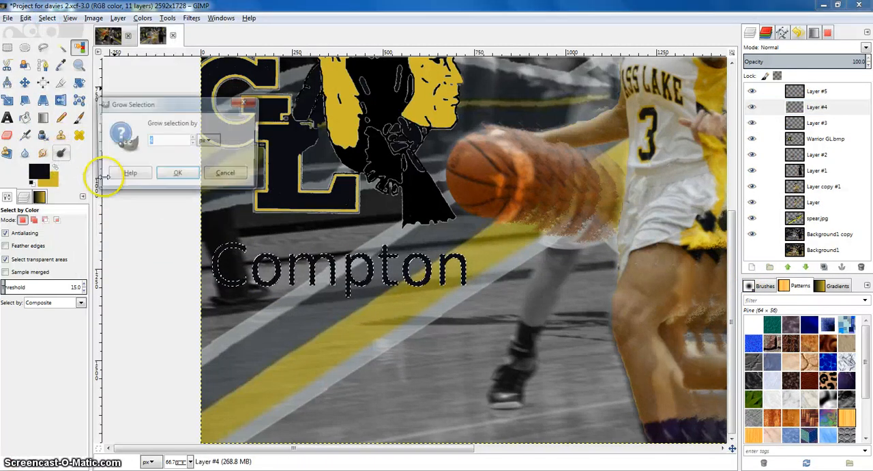
{"action": "left_click", "coordinate": [177, 173]}
{"action": "left_click", "coordinate": [803, 107]}
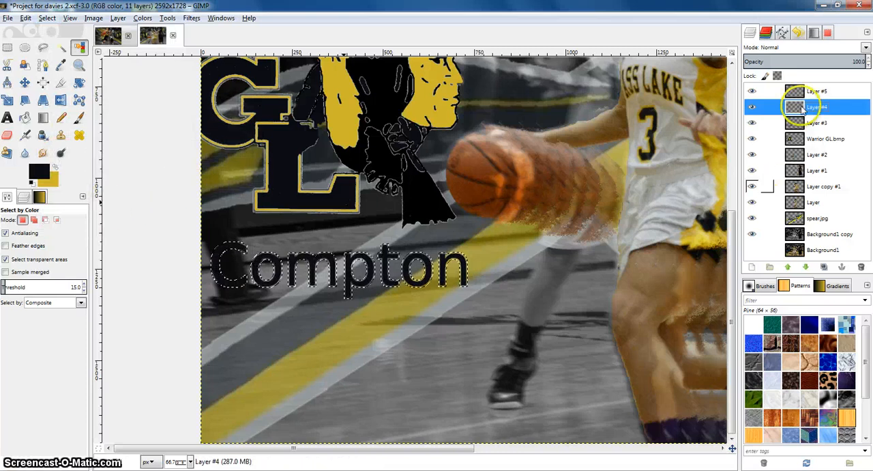
{"action": "left_click", "coordinate": [55, 167]}
{"action": "left_click_drag", "start_coordinate": [41, 171], "coordinate": [803, 130]}
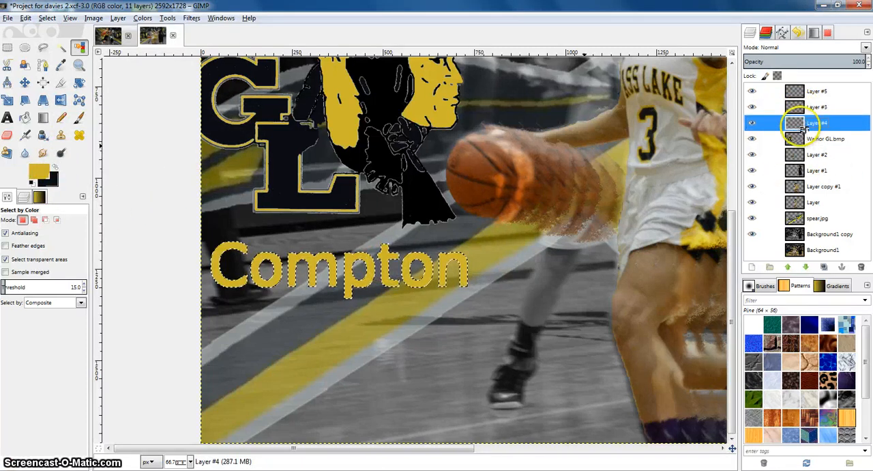
{"action": "right_click", "coordinate": [800, 107]}
{"action": "left_click", "coordinate": [739, 188]}
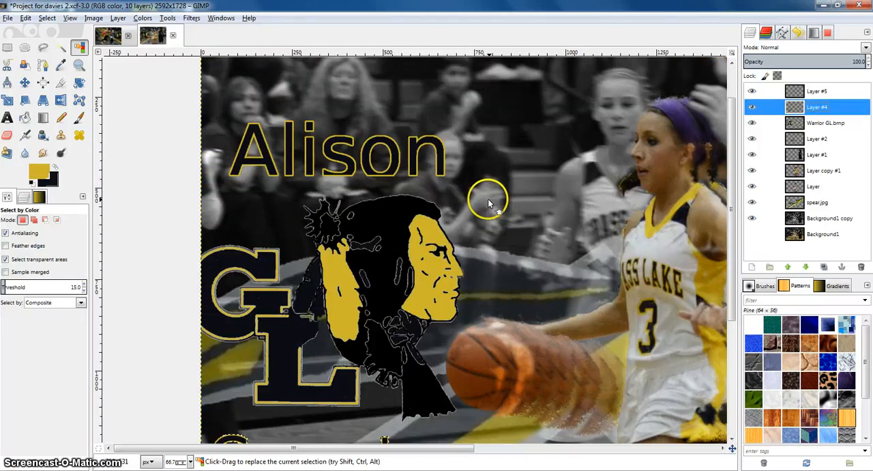
{"action": "scroll", "coordinate": [488, 202], "scroll_direction": "down", "scroll_amount": 5}
{"action": "scroll", "coordinate": [488, 202], "scroll_direction": "up", "scroll_amount": 5}
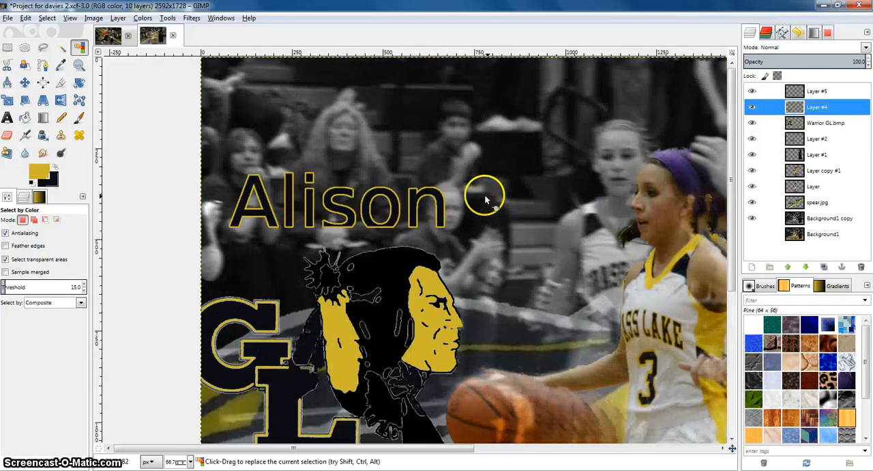
{"action": "scroll", "coordinate": [485, 198], "scroll_direction": "down", "scroll_amount": 5}
{"action": "scroll", "coordinate": [477, 199], "scroll_direction": "up", "scroll_amount": 3}
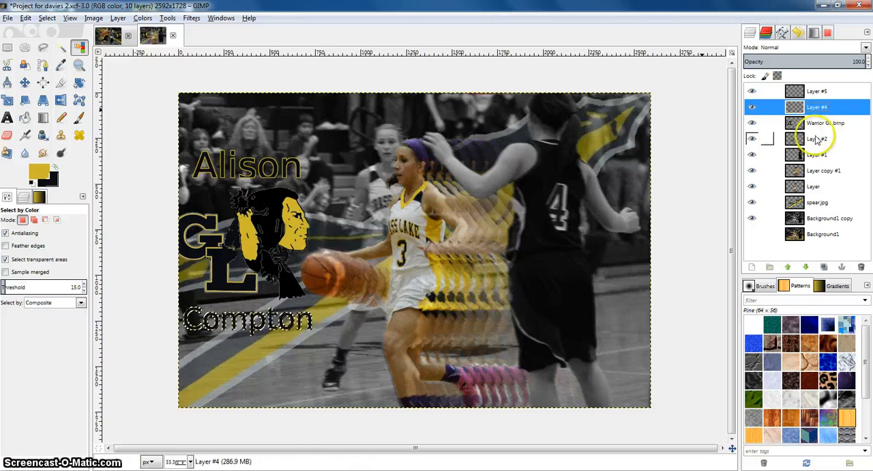
{"action": "left_click", "coordinate": [760, 139]}
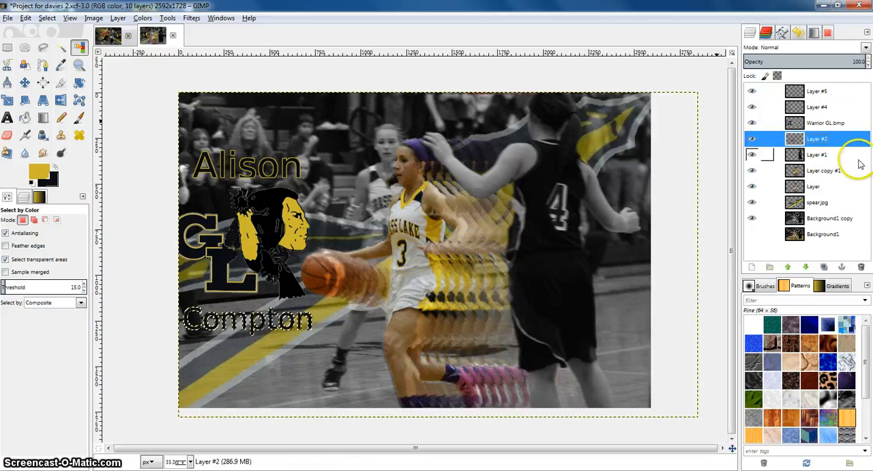
{"action": "left_click", "coordinate": [108, 36]}
{"action": "left_click", "coordinate": [153, 36]}
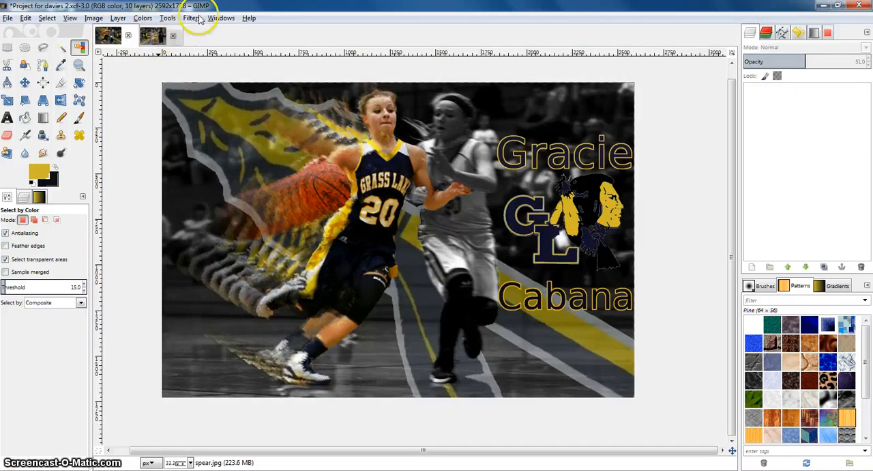
{"action": "left_click", "coordinate": [191, 17]}
{"action": "mouse_move", "coordinate": [220, 18]}
{"action": "mouse_move", "coordinate": [191, 18]}
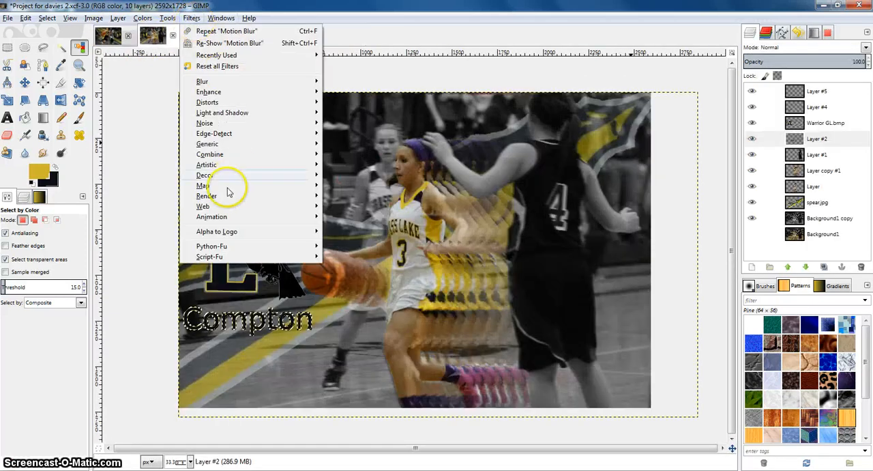
{"action": "mouse_move", "coordinate": [224, 196]}
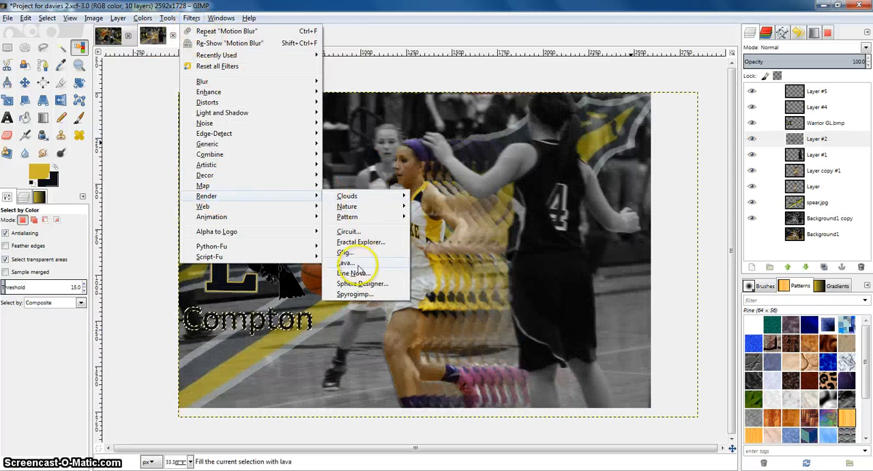
{"action": "left_click", "coordinate": [673, 253]}
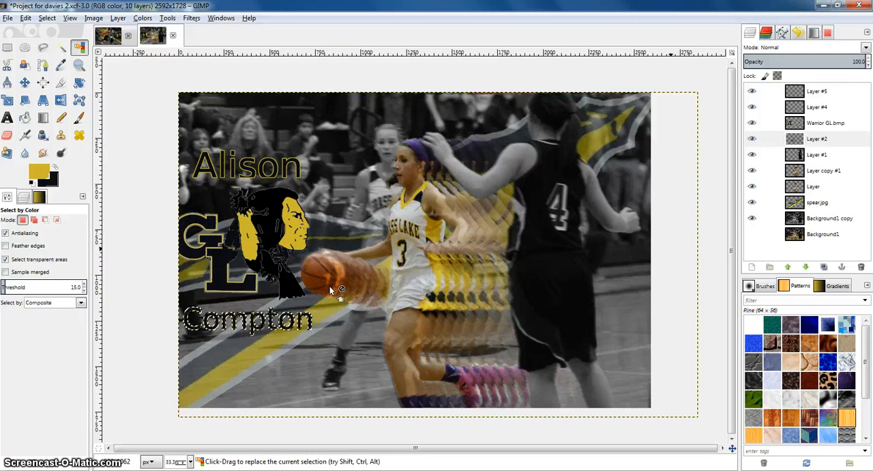
{"action": "left_click", "coordinate": [329, 263]}
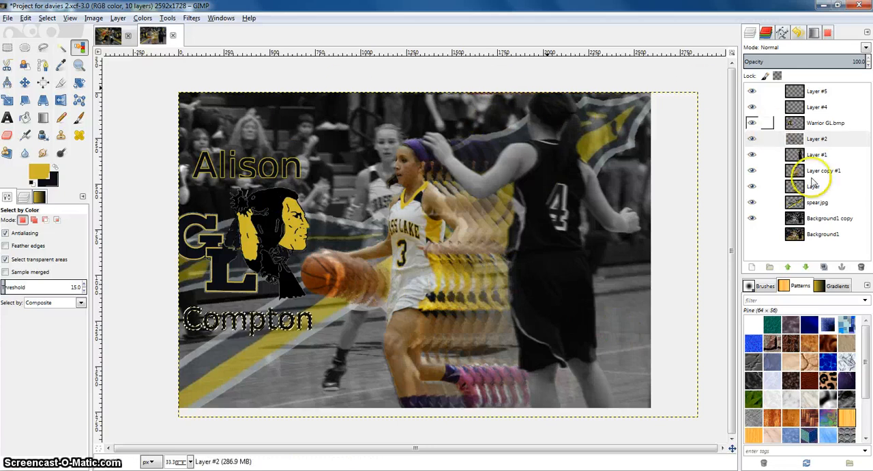
Delete the bottom Background1 layer from the layer stack
{"action": "left_click", "coordinate": [784, 218]}
{"action": "right_click", "coordinate": [771, 234]}
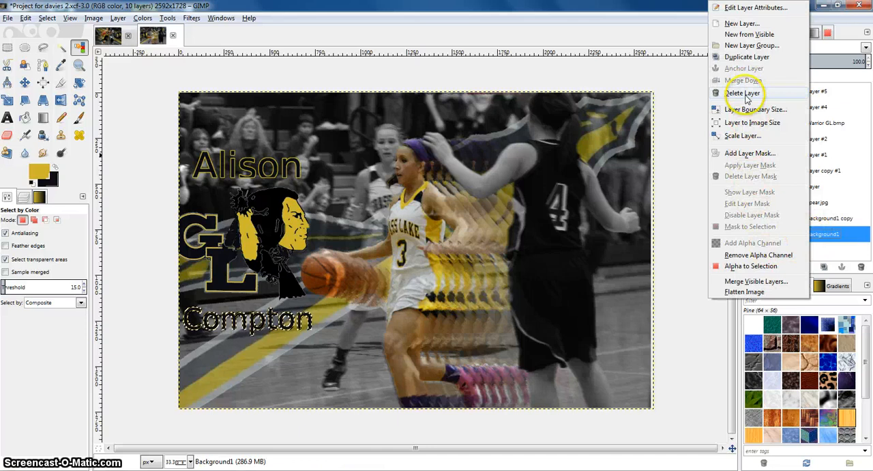
{"action": "left_click", "coordinate": [742, 92]}
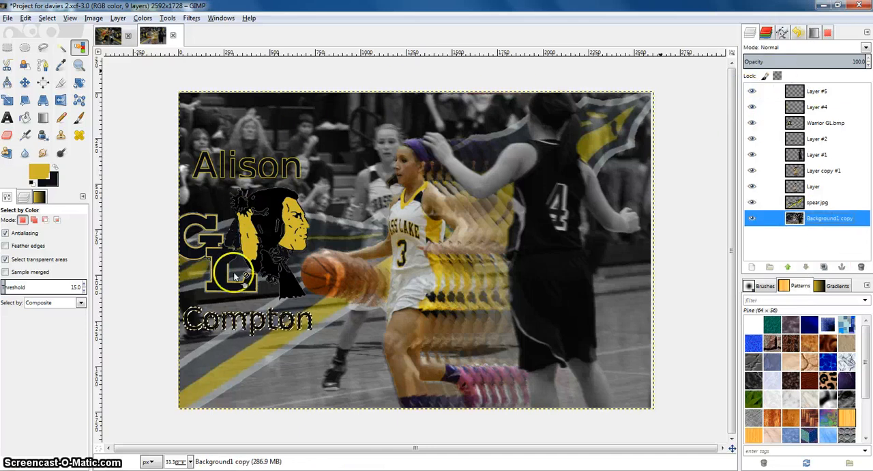